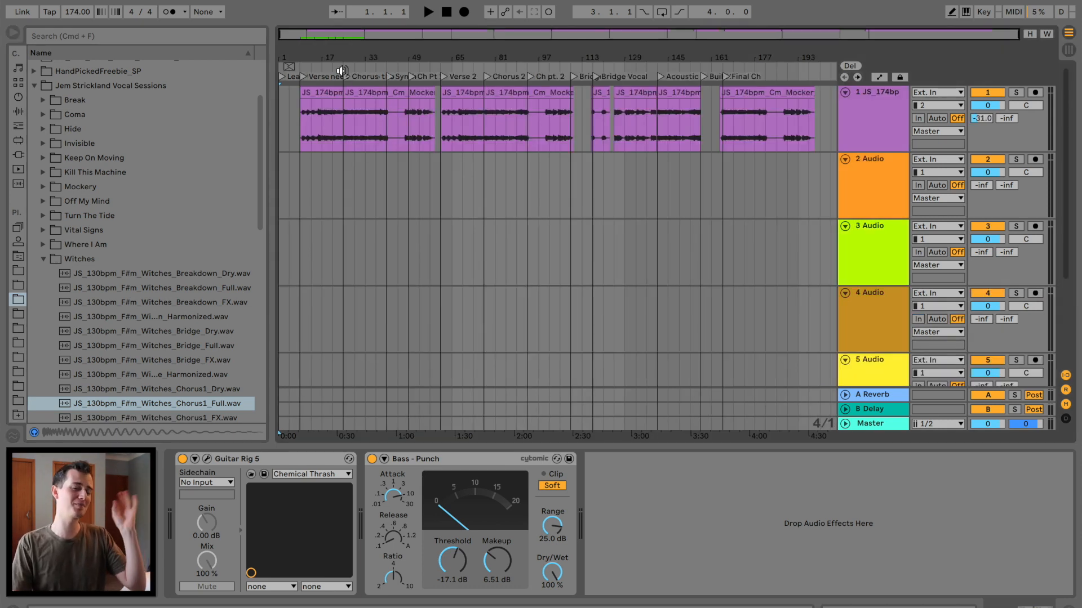
Play the soloed vocal track from the Verse marker and raise its Limiter gain to 12.4 dB.
mouse_move(347, 60)
left_mouse_down()
mouse_move(347, 73)
mouse_move(347, 59)
left_mouse_up()
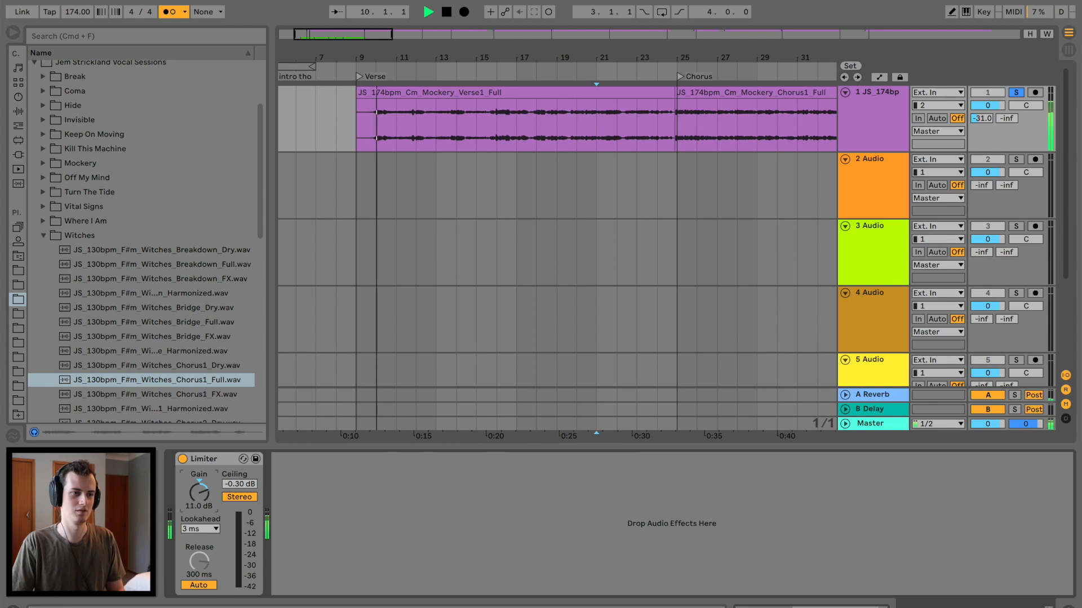
left_click_drag(196, 491, 196, 487)
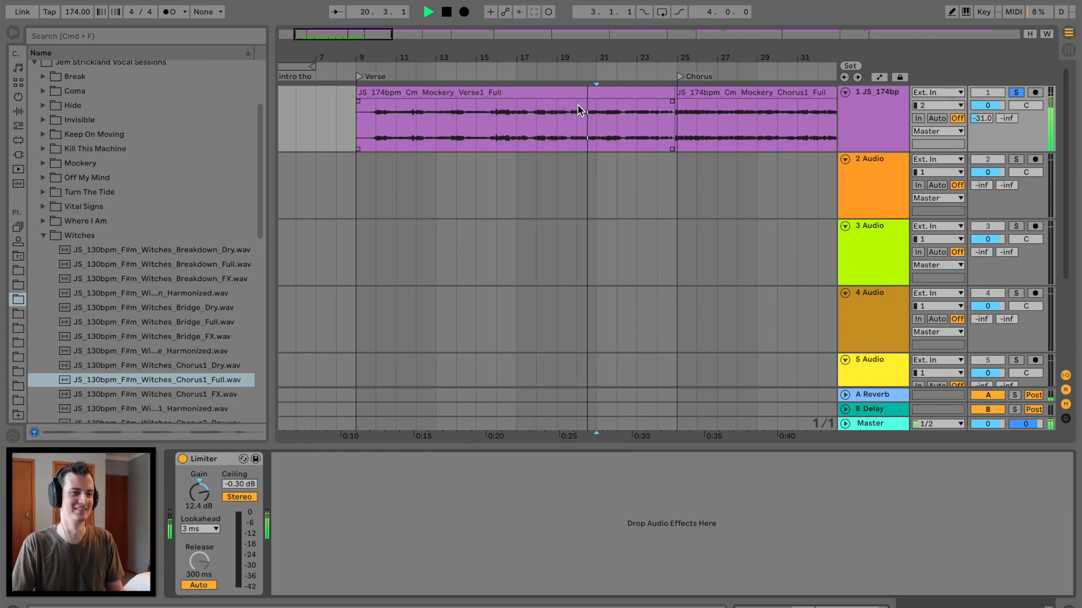
Follow the vocal track's playback through the first verse and chorus, and review the whole song arrangement.
scroll(579, 107, "right", 1)
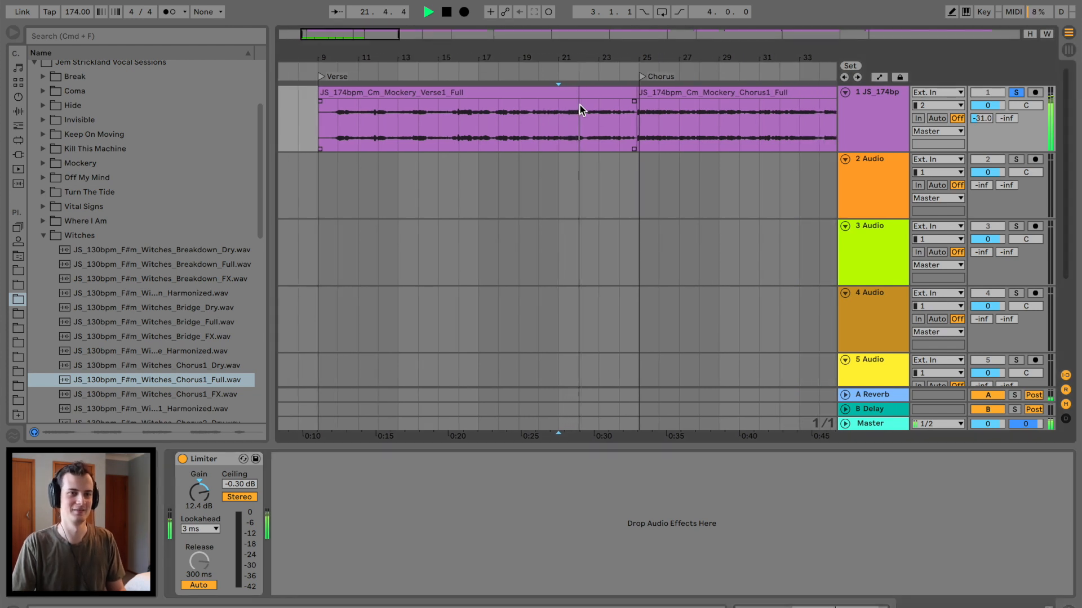
mouse_move(674, 58)
left_mouse_down()
mouse_move(675, 81)
mouse_move(674, 67)
left_mouse_up()
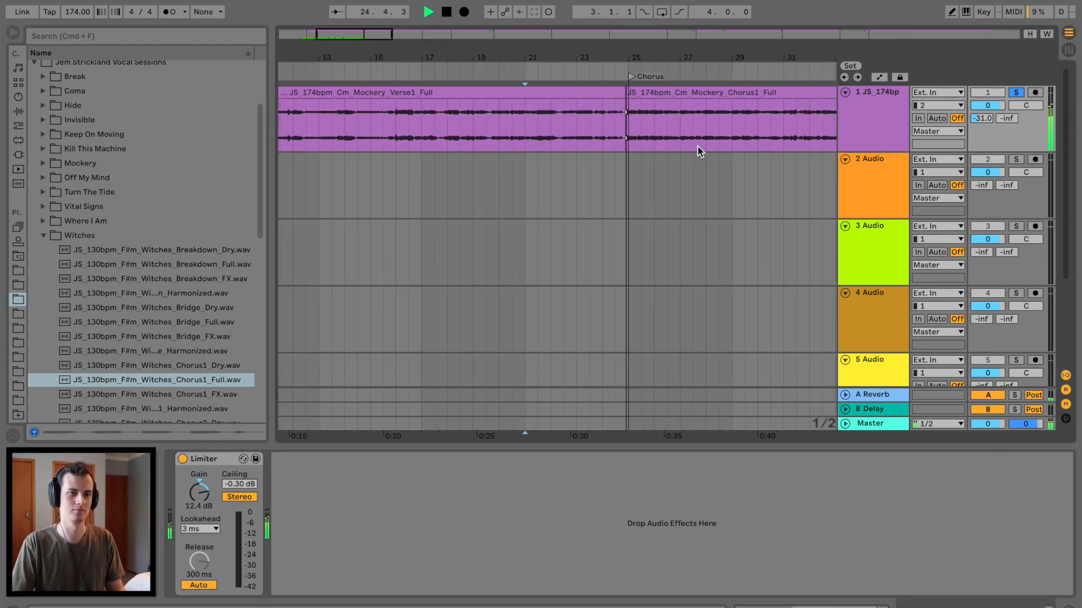
scroll(697, 158, "right", 3)
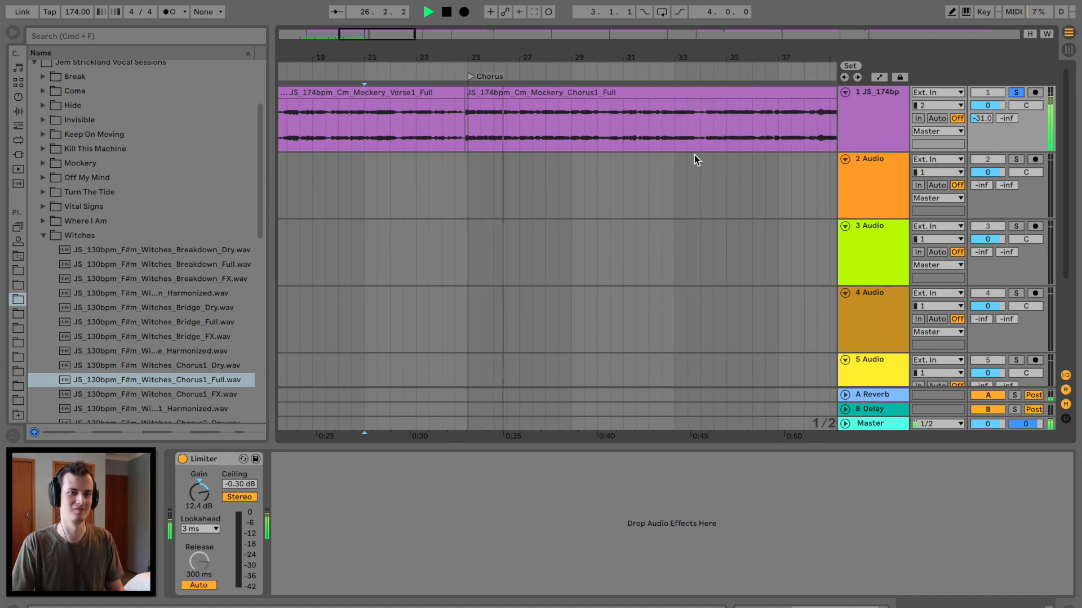
scroll(697, 160, "right", 2)
scroll(696, 160, "right", 4)
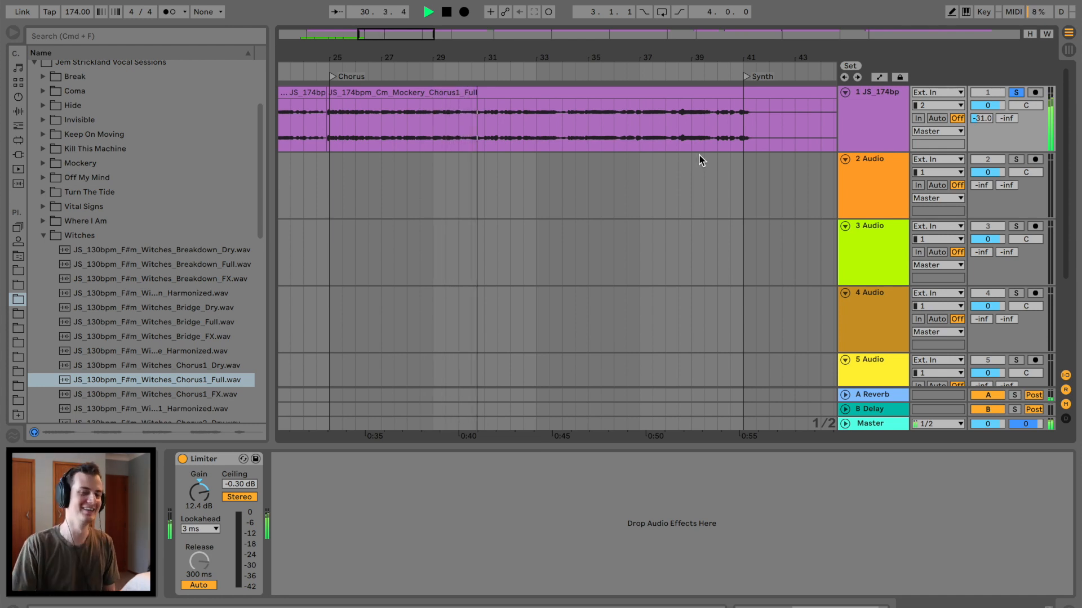
left_click_drag(580, 52, 580, 38)
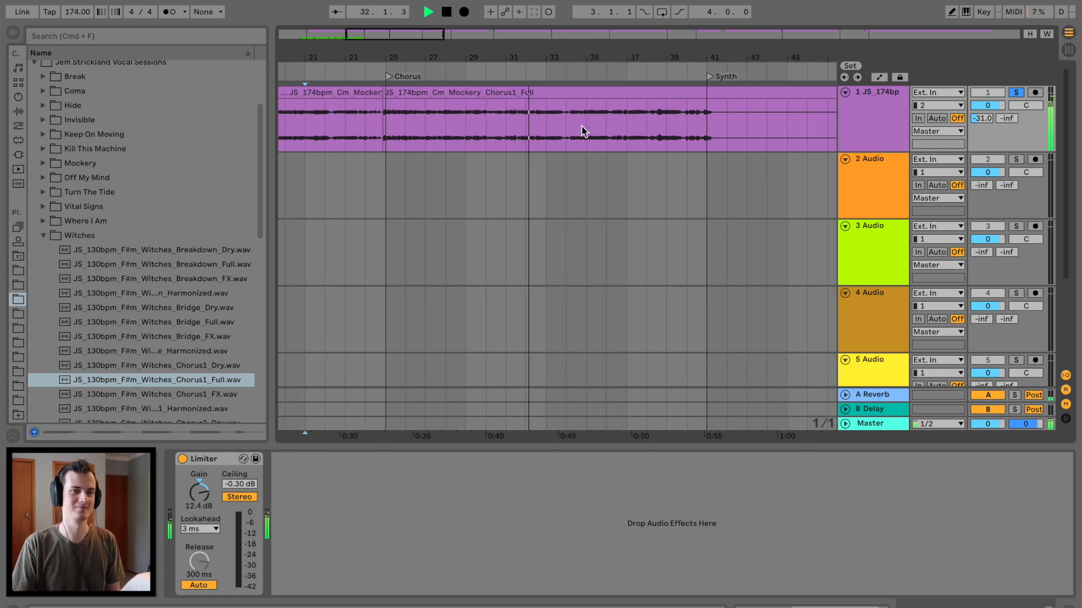
scroll(581, 126, "right", 4)
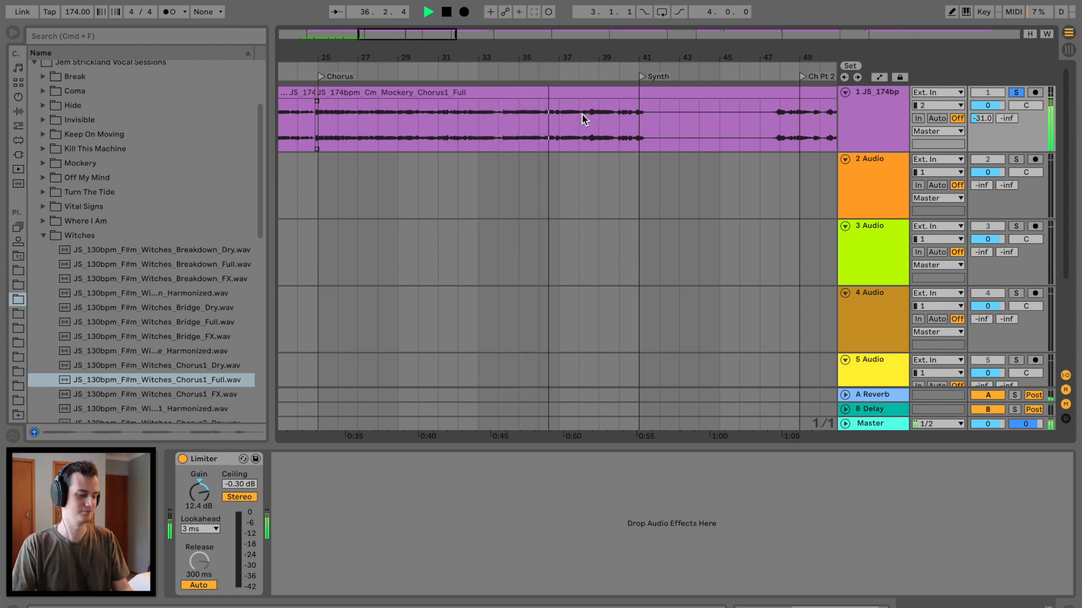
left_click_drag(665, 57, 673, 164)
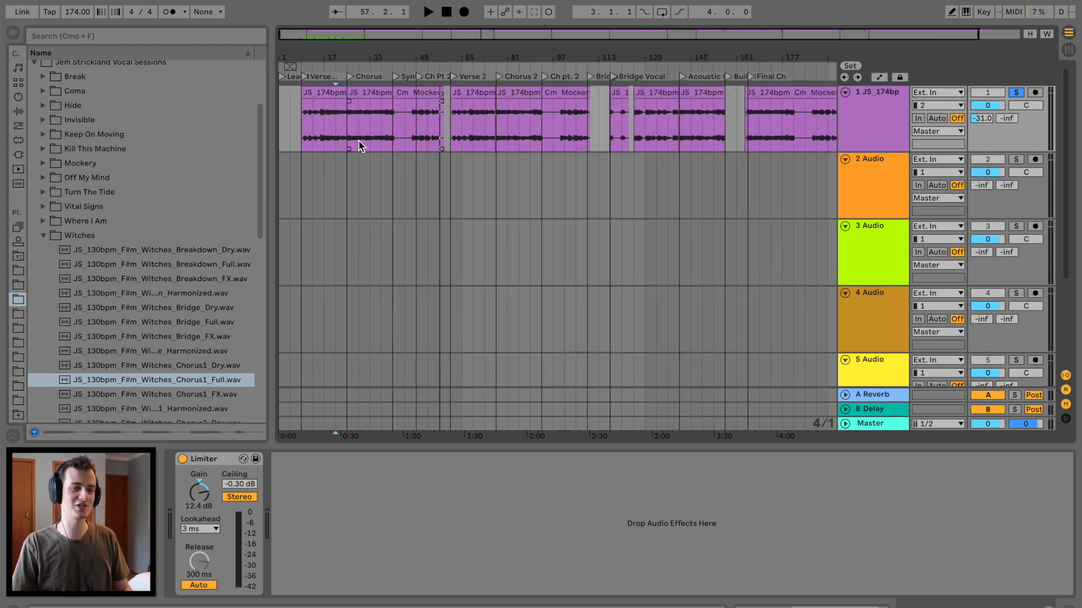
scroll(399, 155, "down", 1)
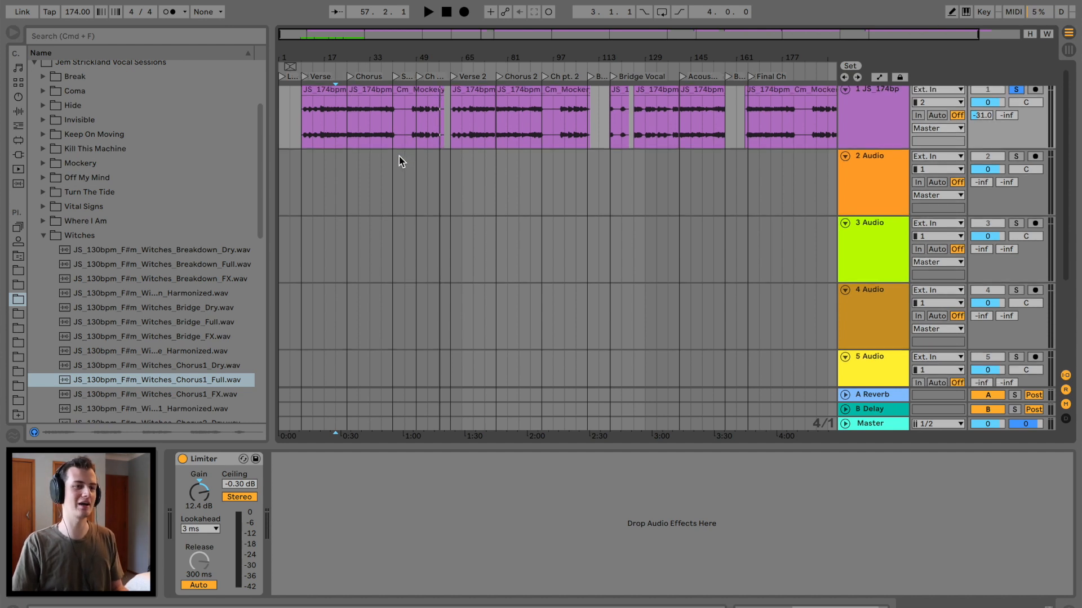
Show the folder containing the Granite stem files in the browser.
left_click(19, 402)
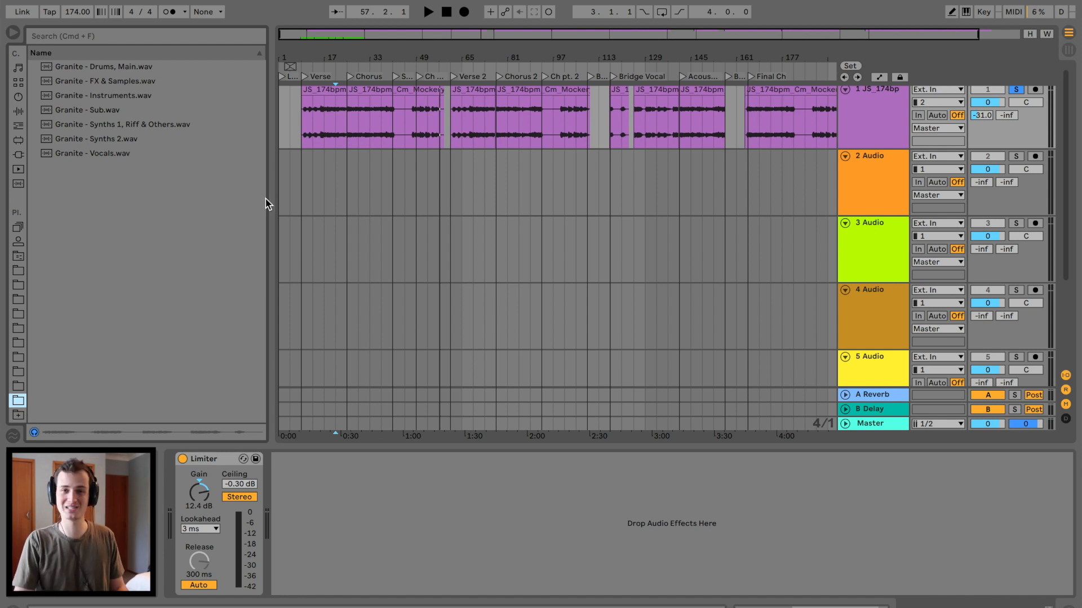
left_click_drag(462, 55, 460, 50)
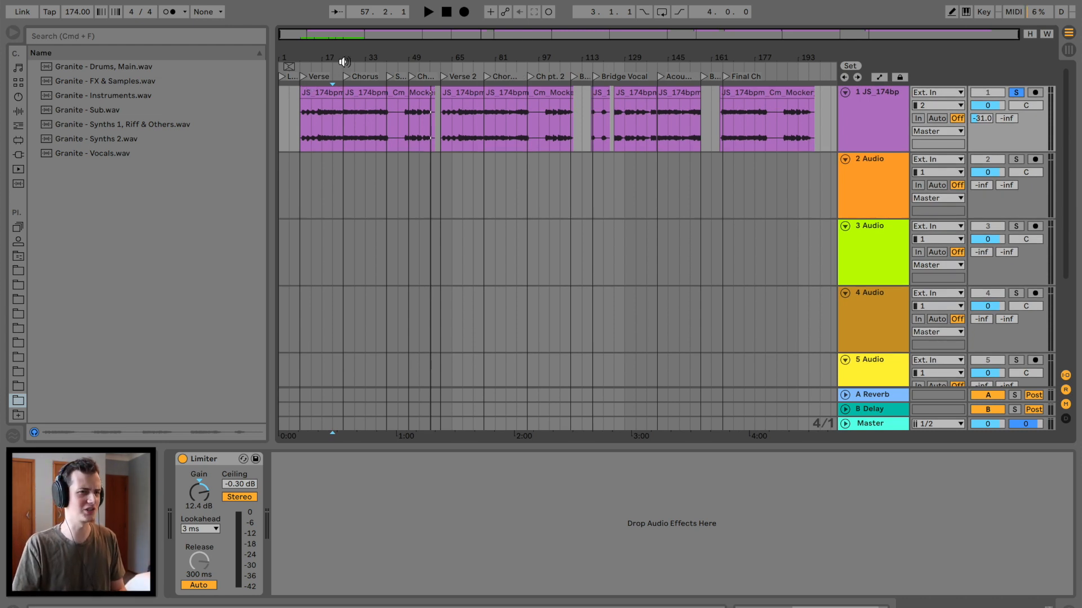
left_click(495, 139)
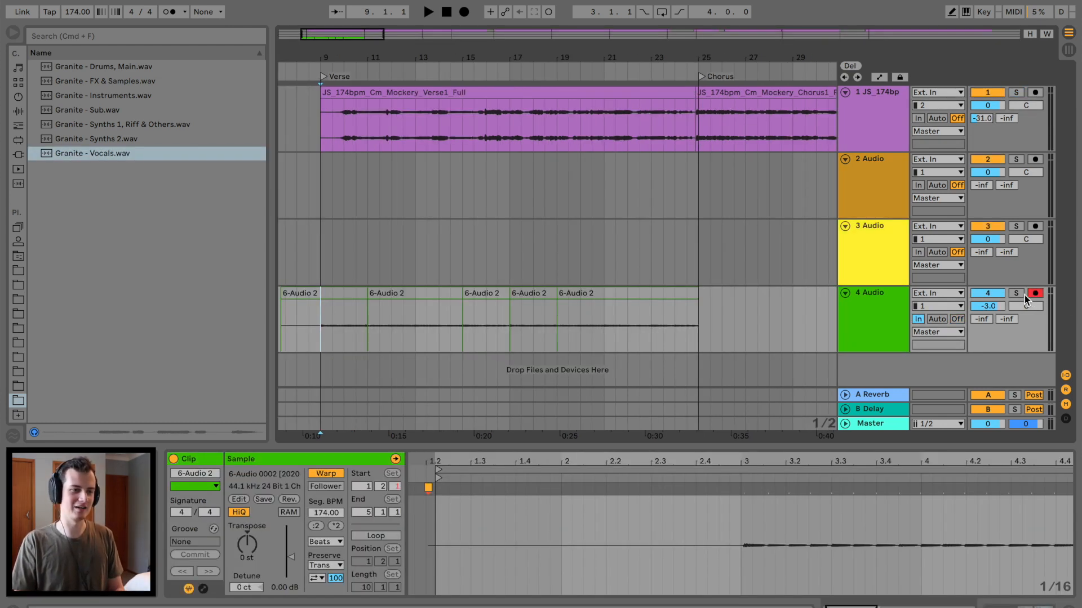
Play the song from the Verse marker and set monitoring of the 4 Audio track to Auto to hear its recorded takes.
left_click(882, 322)
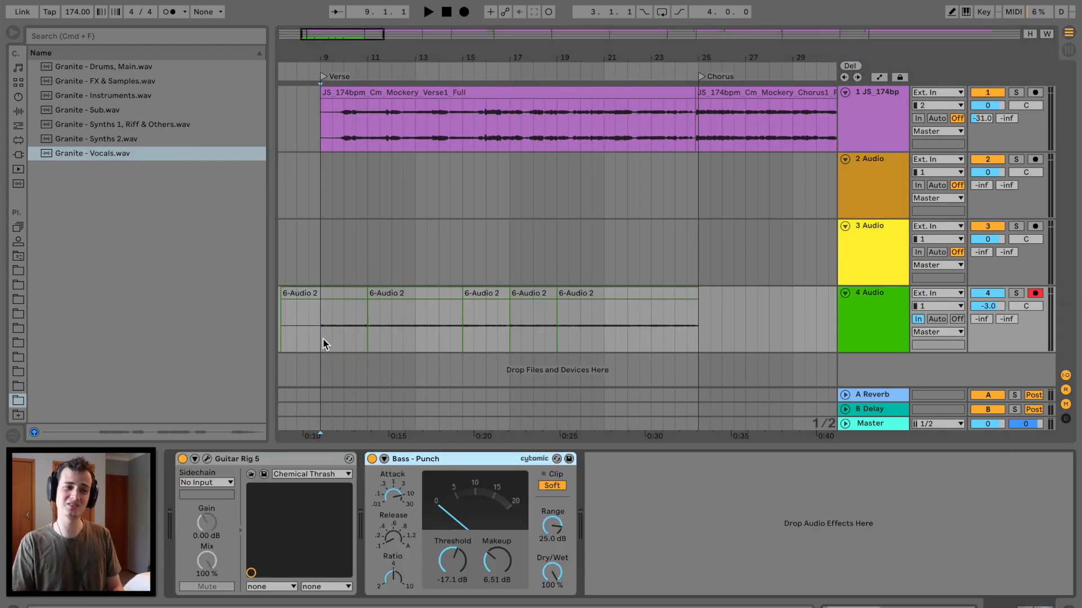
key("space")
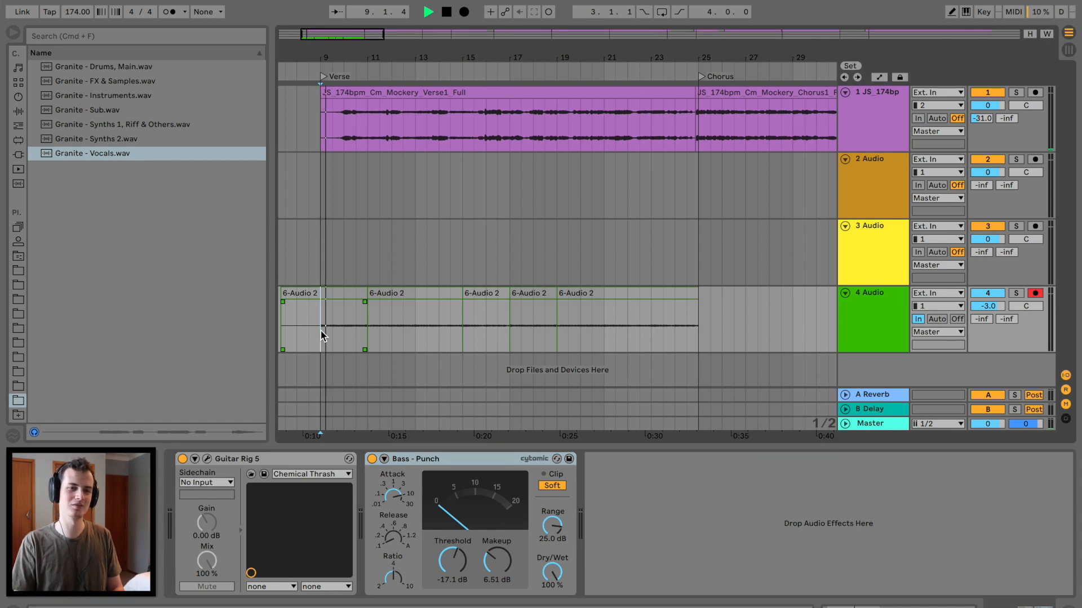
left_click(1020, 295)
left_click(1020, 295)
left_click(937, 319)
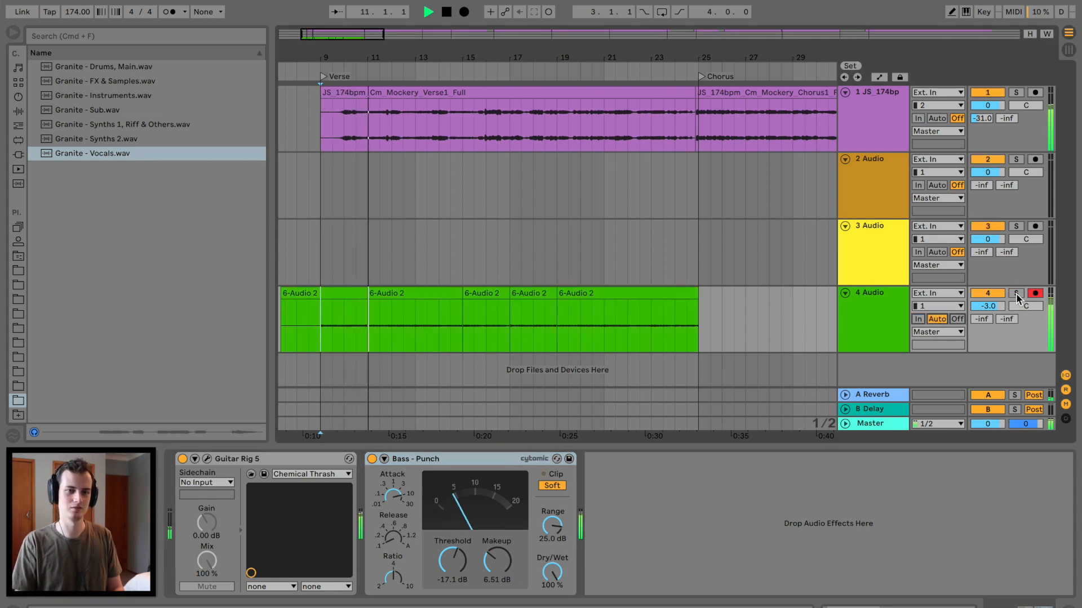
Balance the levels during playback by setting the 4 Audio track to -11.7 dB and the vocal track to -3.4 dB.
left_click_drag(986, 306, 987, 330)
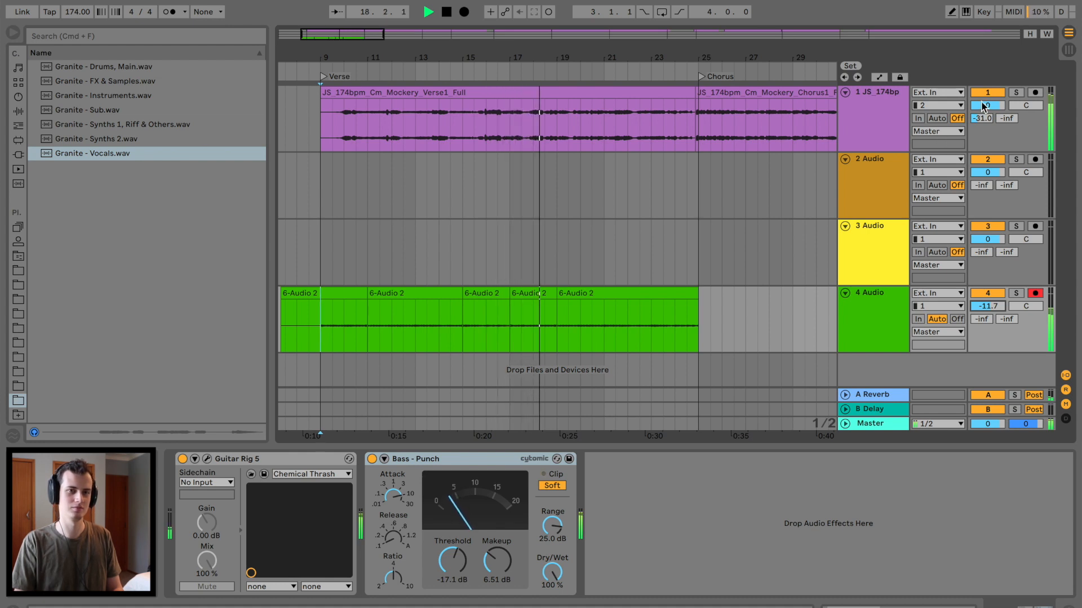
left_click_drag(983, 107, 983, 114)
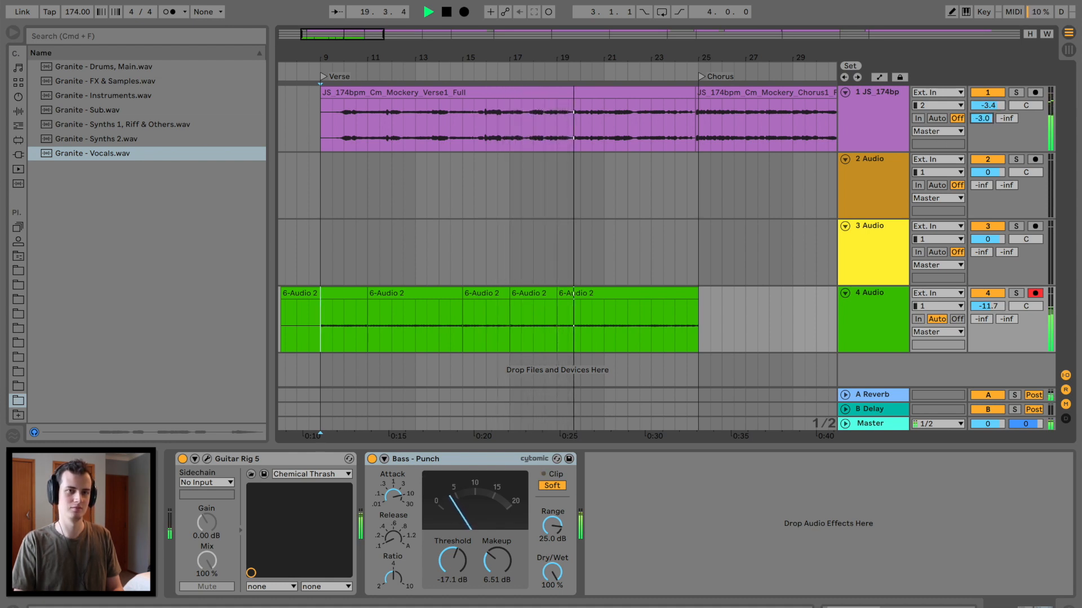
left_click_drag(605, 51, 605, 31)
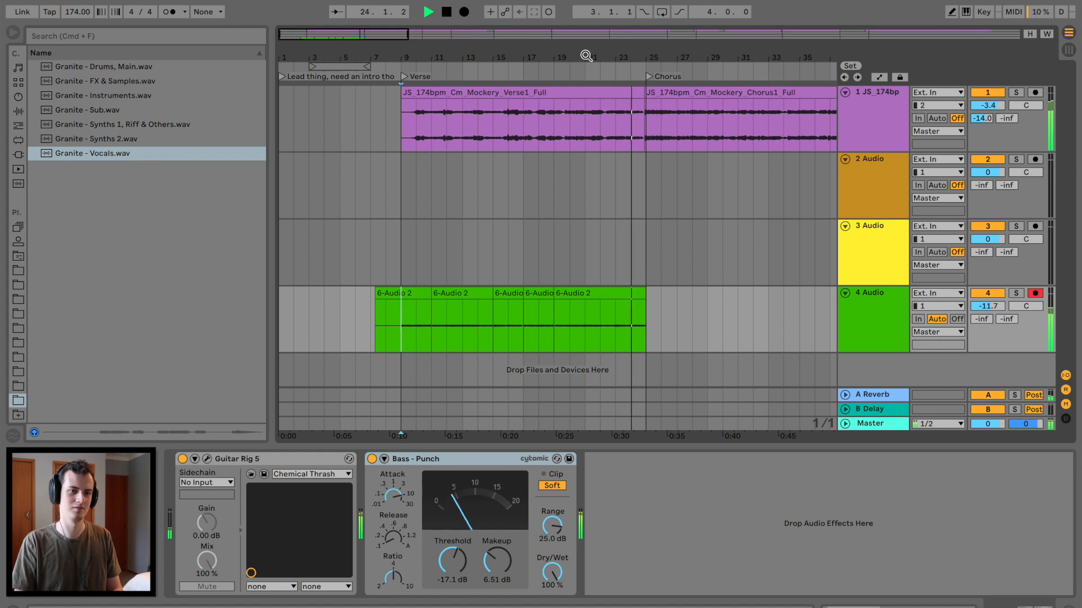
key("space")
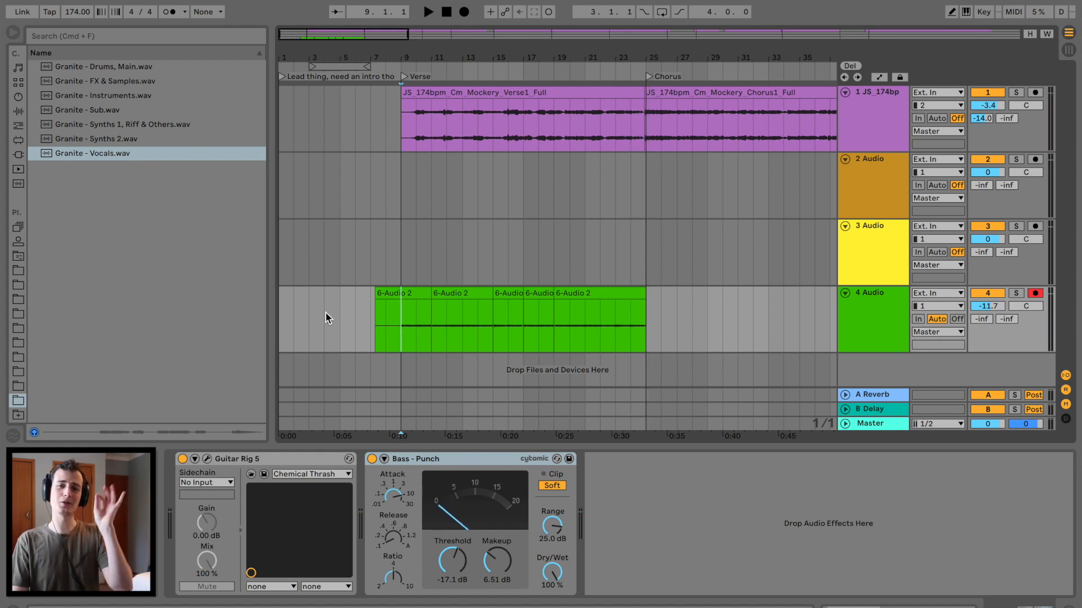
Insert a MIDI track below the vocal track and load Serum on it.
left_click(869, 130)
key("super+shift+t")
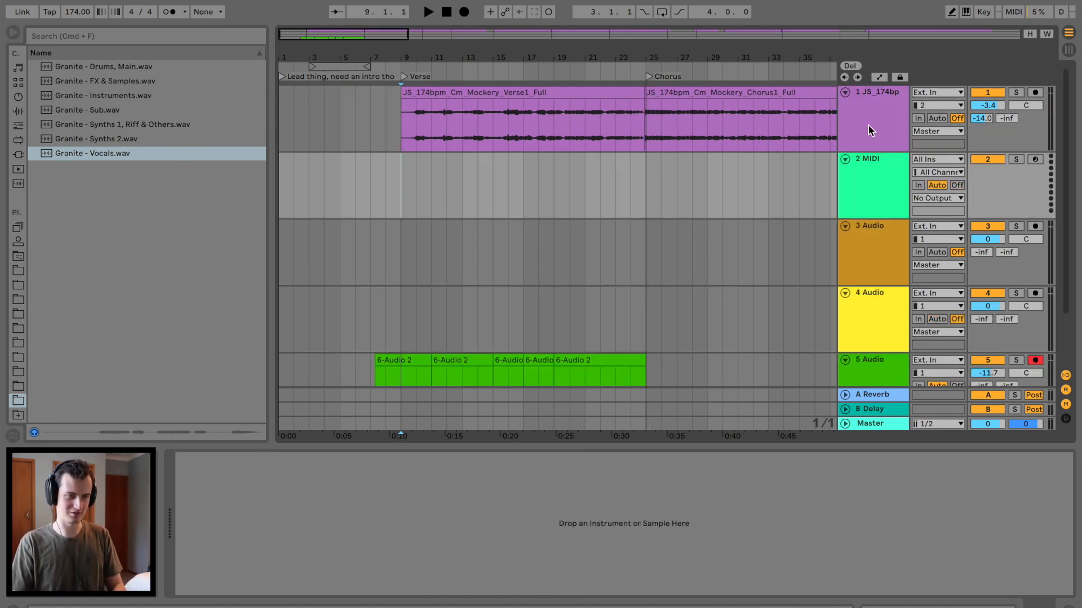
scroll(100, 233, "down", 5)
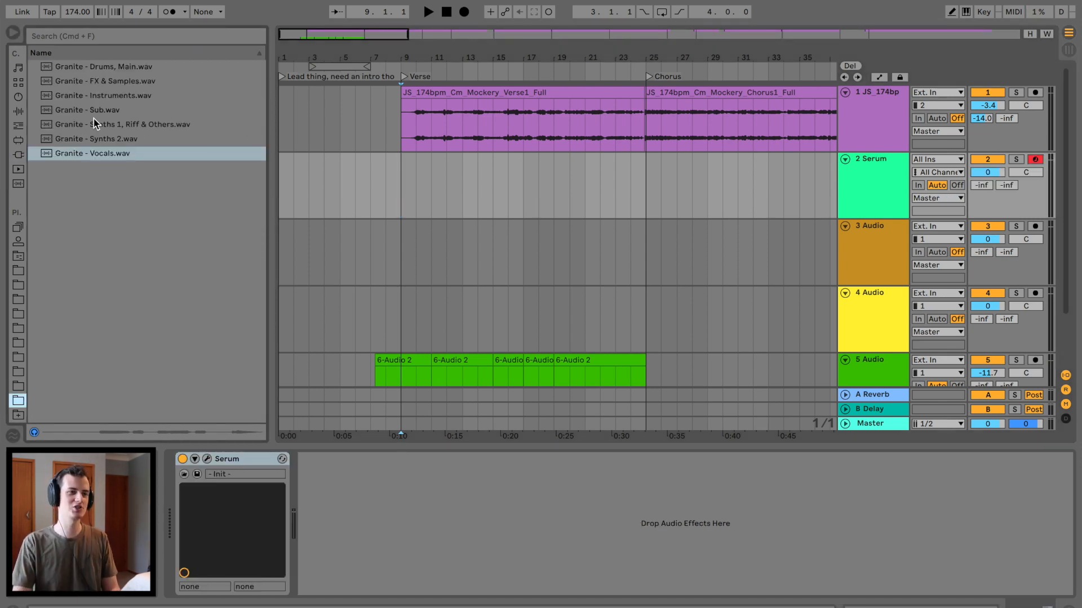
Add Granite - Sub.wav at the start of the audio track below Serum.
left_click_drag(87, 110, 300, 259)
left_click(444, 228)
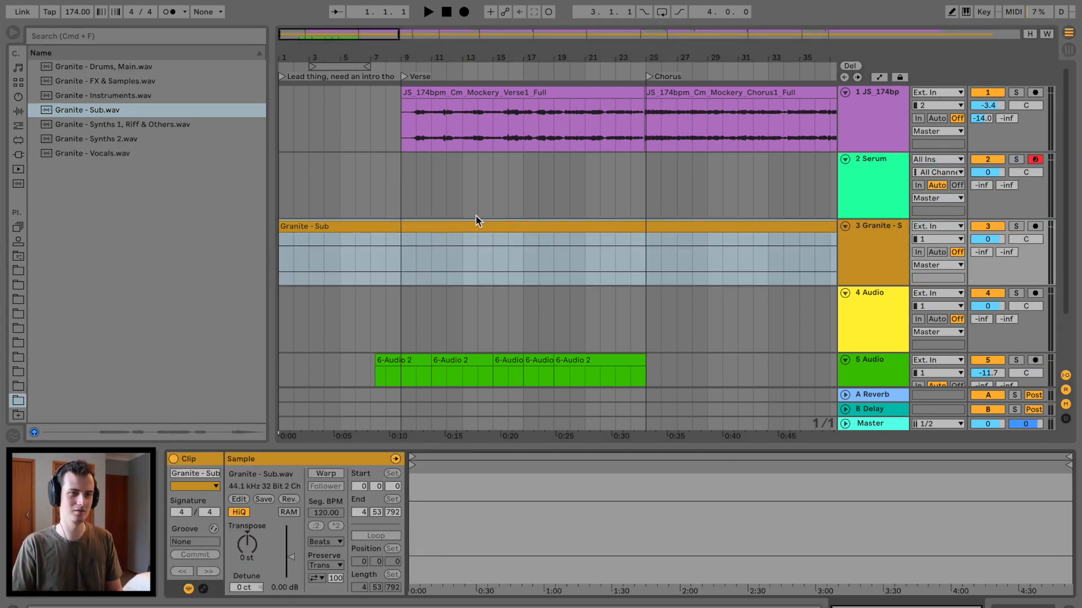
Cut off the silent part of the Granite - Sub clip before bar 41 and move the remainder to the Verse marker at bar 9.
key("minus")
key("minus")
key("minus")
left_click(400, 251)
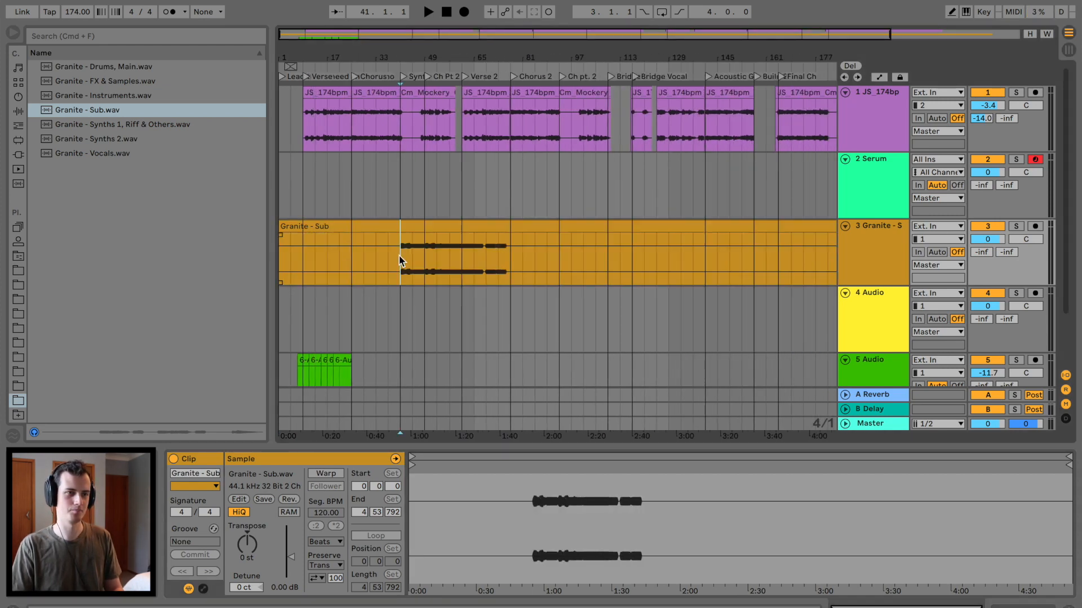
key("super+e")
key("Delete")
left_click_drag(434, 224, 338, 234)
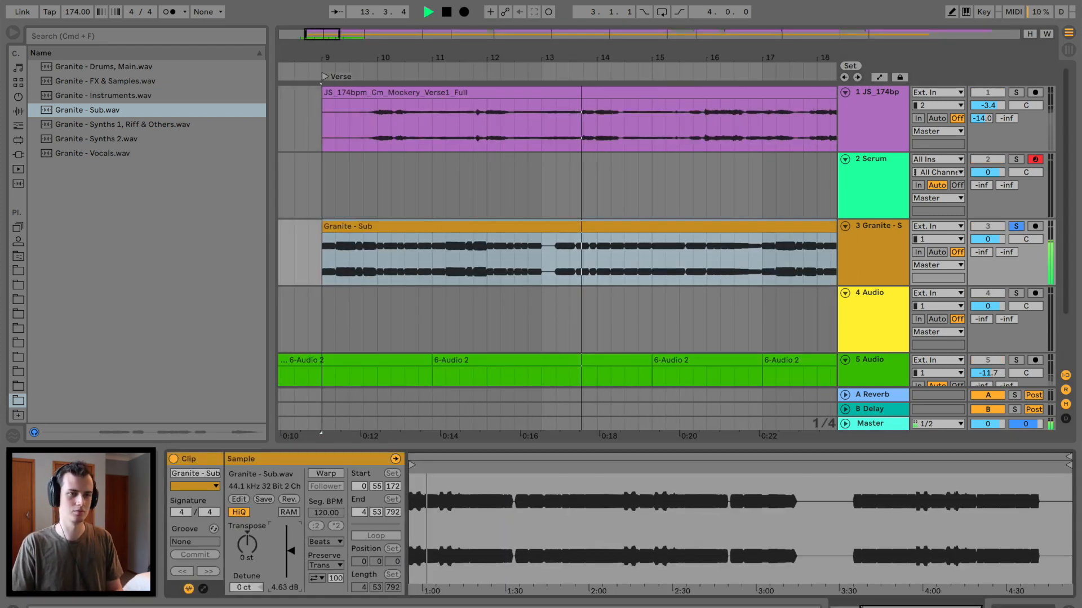
Examine the Granite - Sub clip's waveform up close around beat 9.2.
left_click(316, 172)
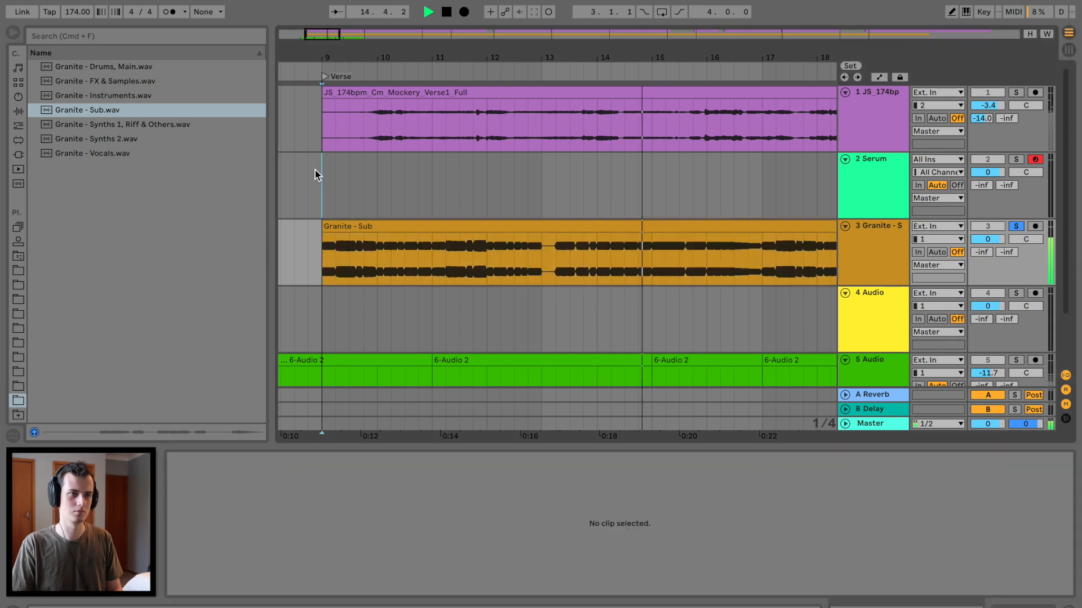
left_click_drag(319, 48, 340, 85)
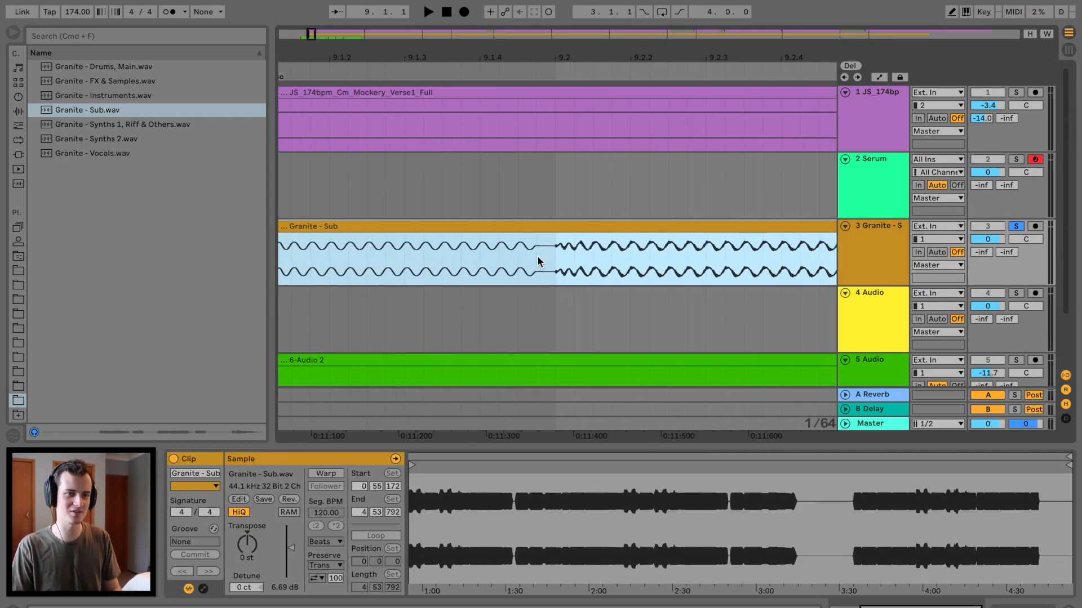
left_click_drag(538, 261, 574, 263)
left_click_drag(553, 55, 558, 50)
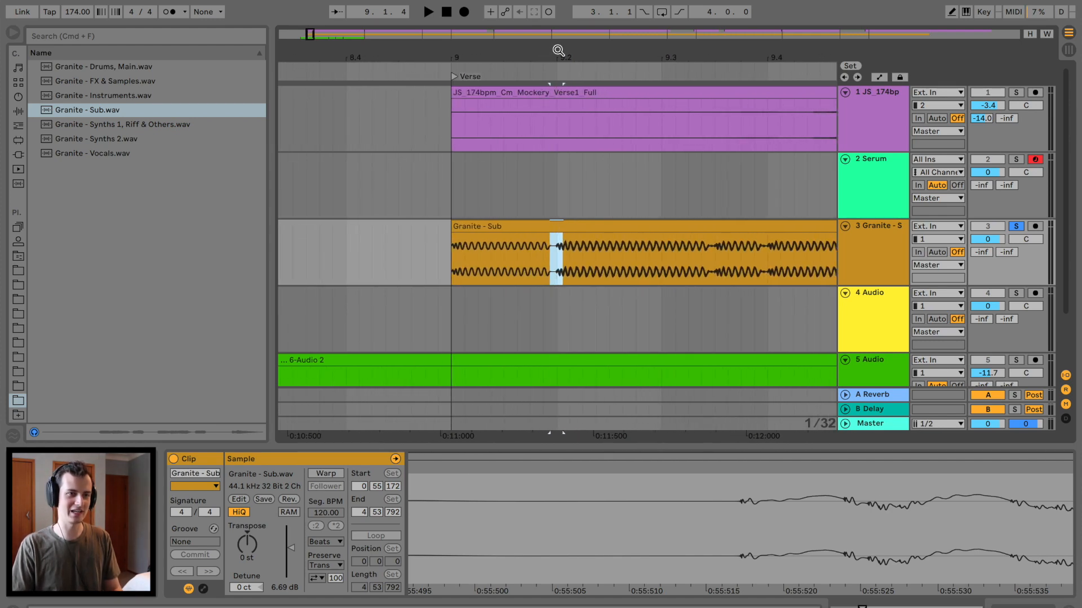
Solo the Serum track with the insert position at bar 9 and open the Serum plug-in window.
left_click(449, 217)
left_click(853, 179)
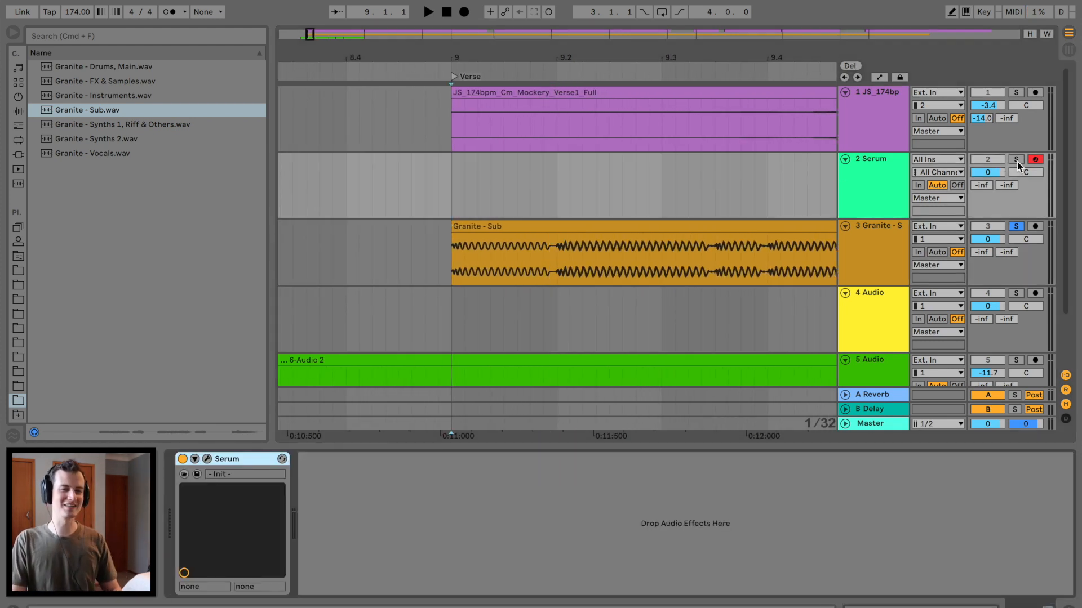
left_click(1017, 162)
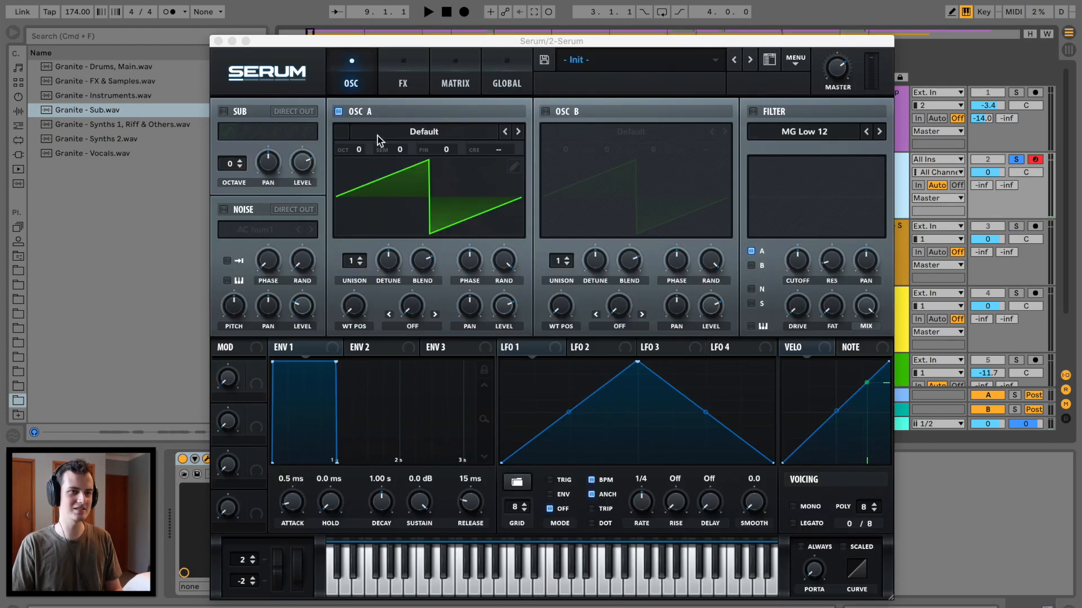
Load the Analog wavetable Basic Shapes into Serum's oscillator A and set its octave to -3.
left_click(388, 134)
mouse_move(423, 149)
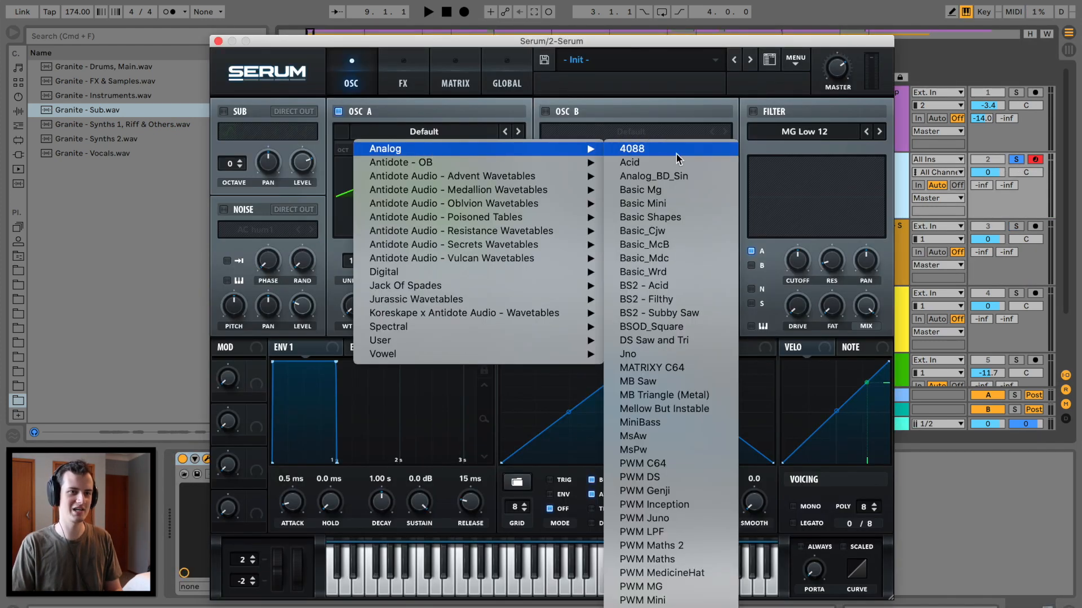
left_click(670, 217)
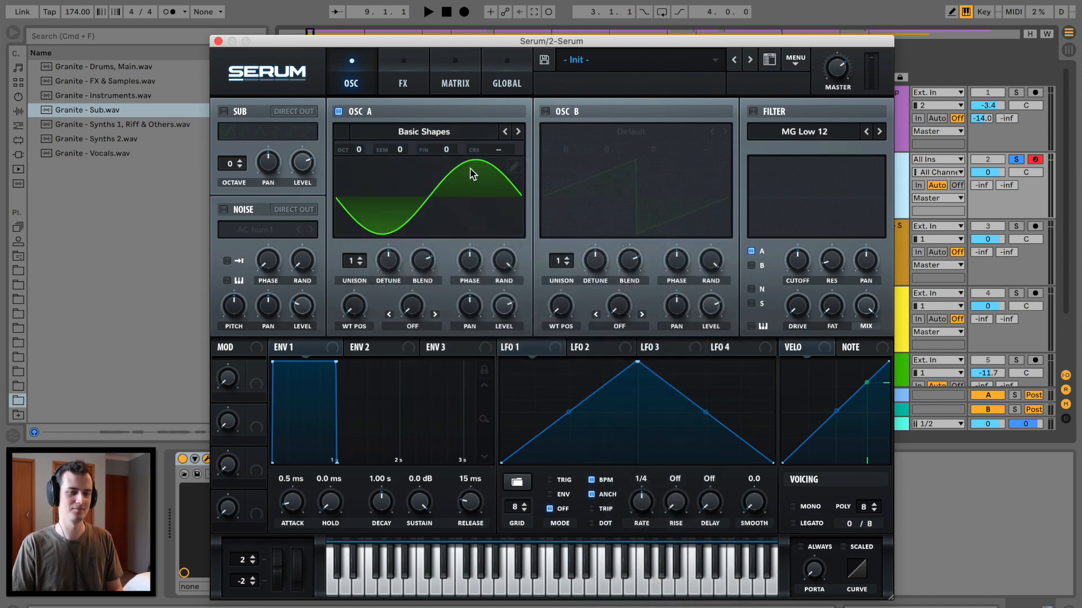
left_click_drag(358, 150, 362, 168)
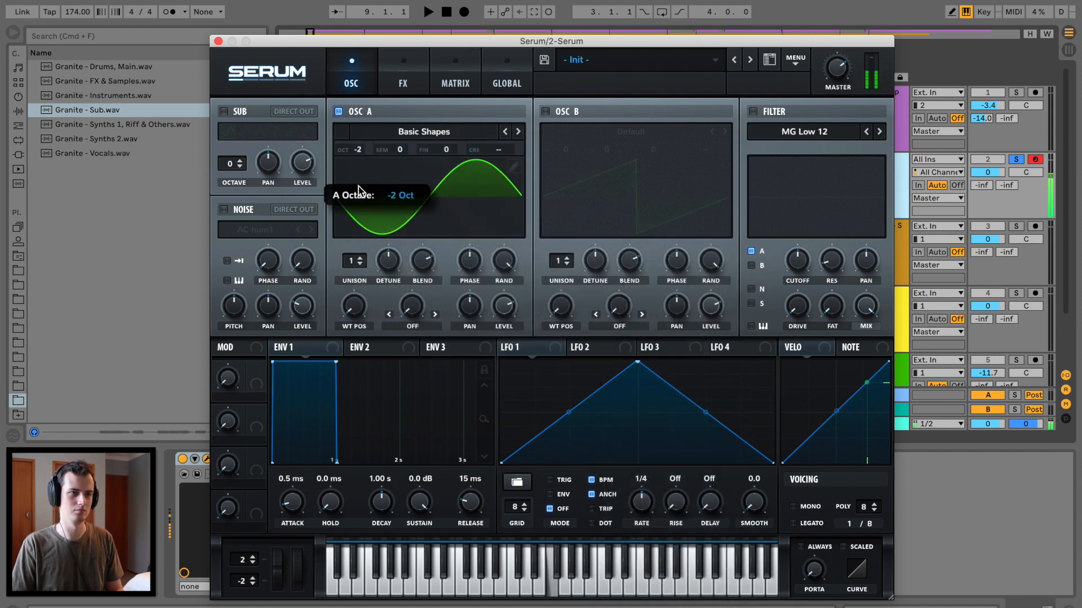
left_click_drag(358, 209, 358, 210)
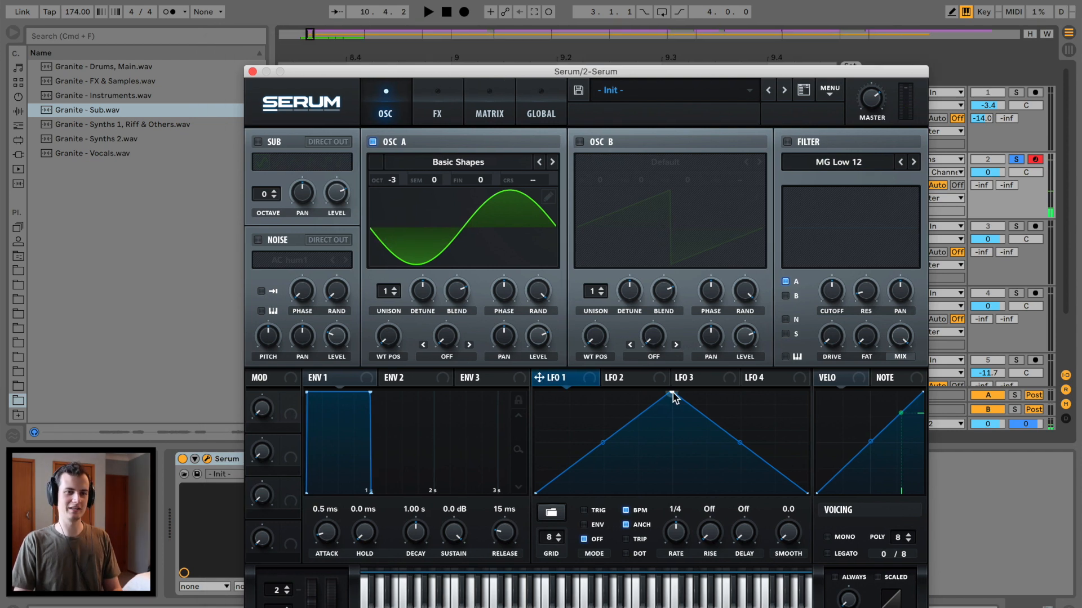
Reshape LFO 1 into a curve that peaks near its start and decays quickly to zero.
left_click_drag(672, 393, 446, 343)
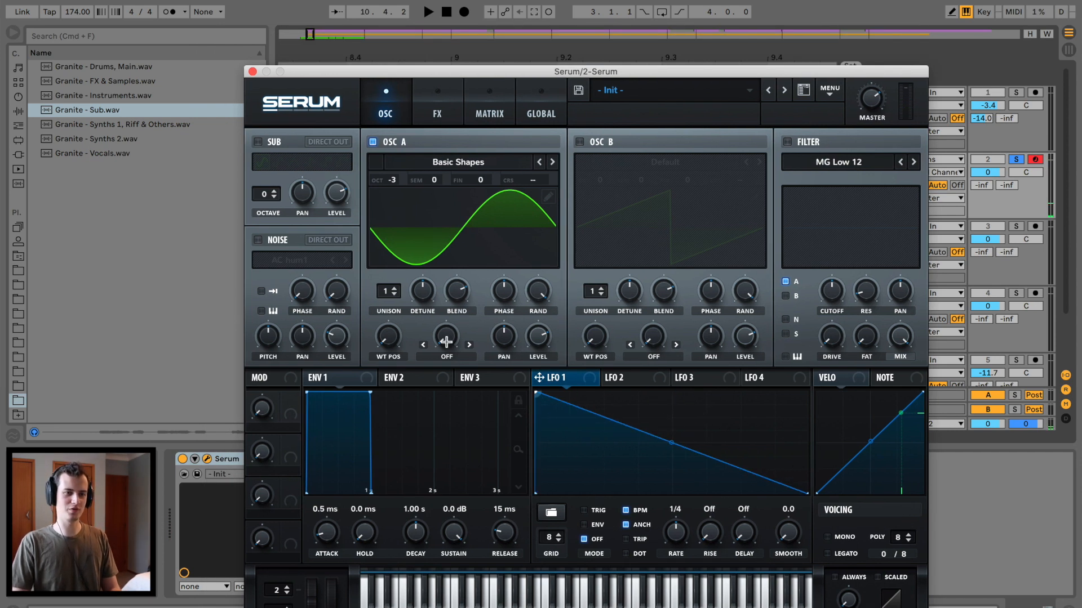
left_click_drag(671, 442, 601, 488)
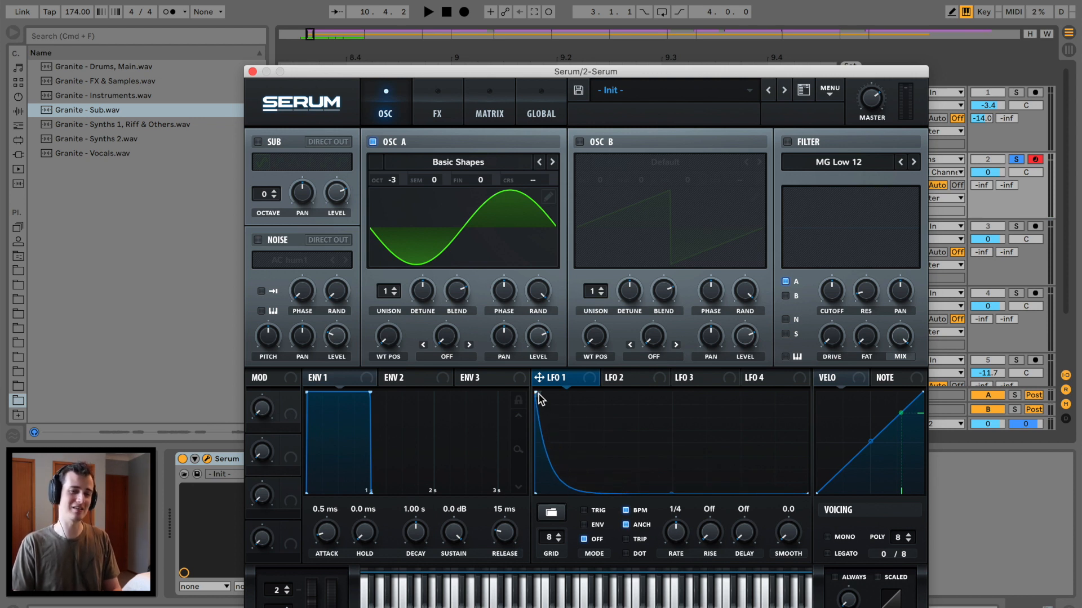
left_click_drag(539, 398, 539, 421)
Modulate oscillator A's semitone pitch with LFO 1 in envelope mode and set Envelope 1's attack to 35 ms.
left_click_drag(541, 379, 442, 227)
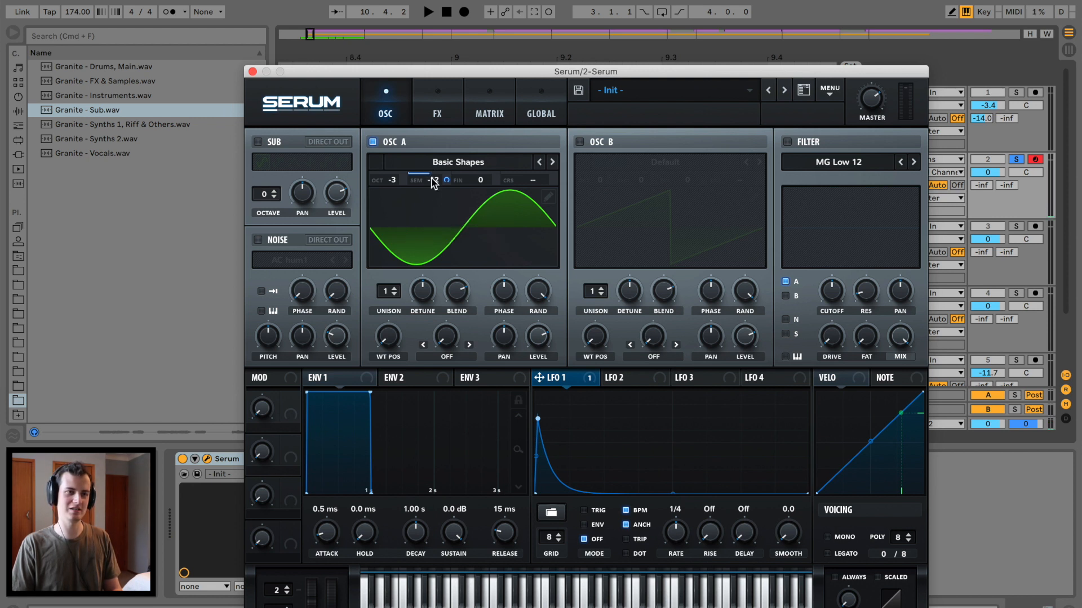
left_click_drag(432, 179, 451, 103)
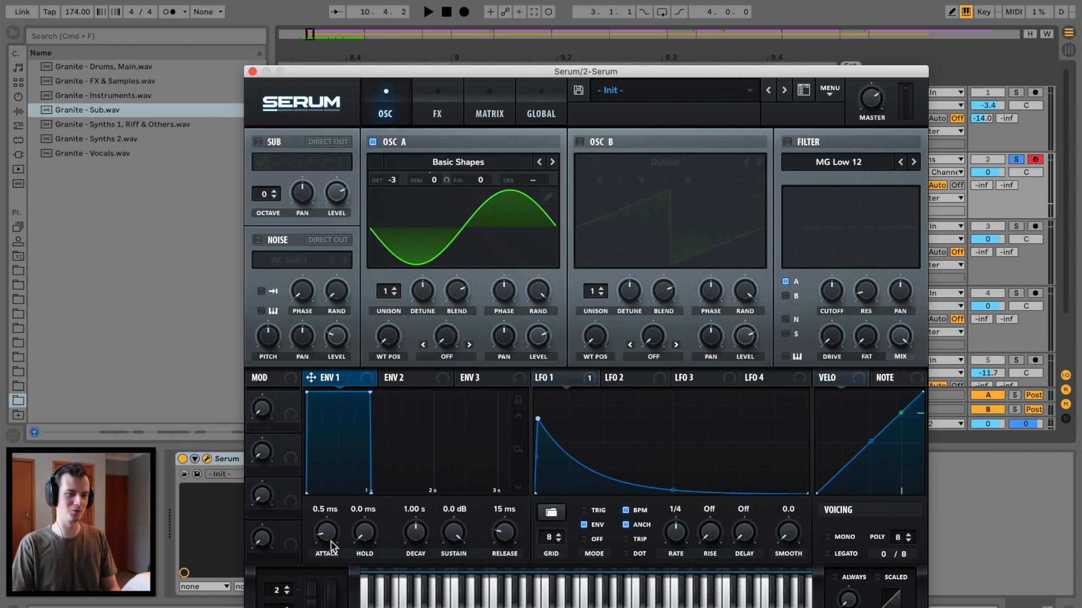
left_click_drag(332, 545, 333, 516)
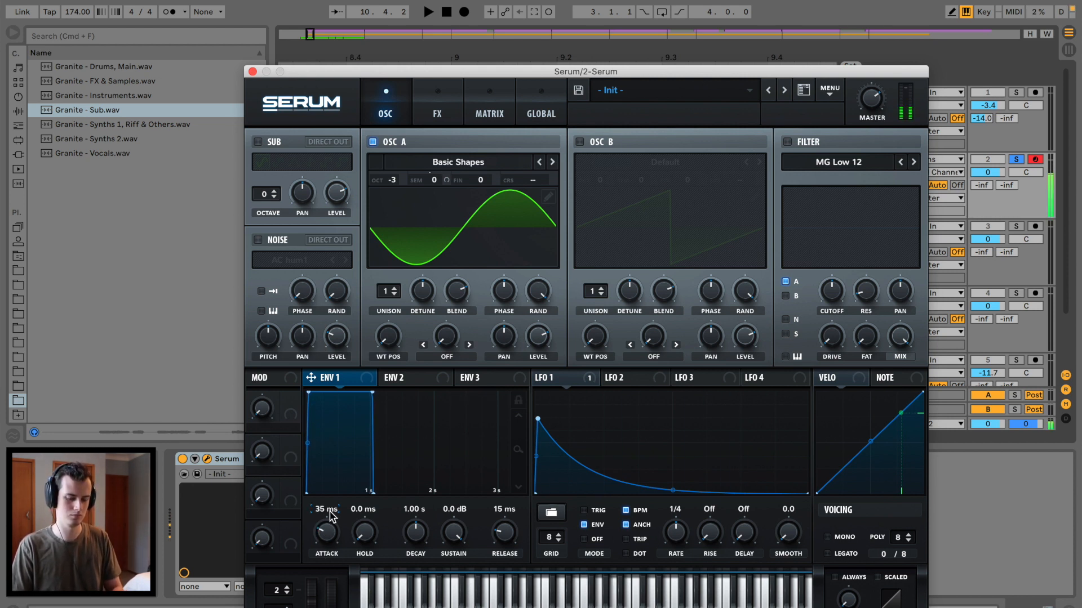
Solo the Granite - Sub track and listen to it from the Verse marker as a reference for the Serum patch.
left_click_drag(544, 70, 329, 331)
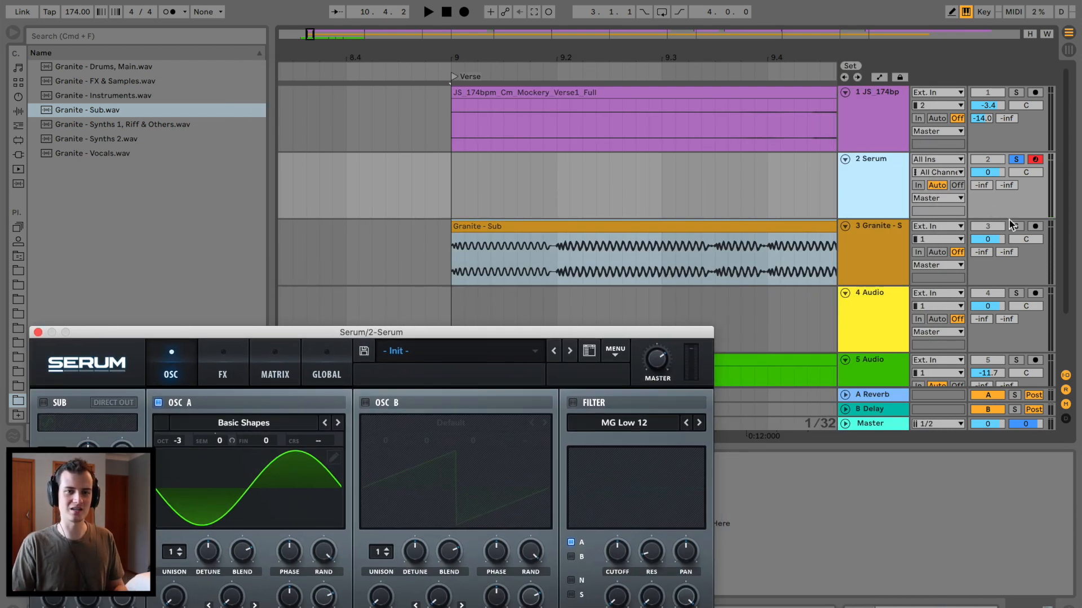
left_click(1016, 226)
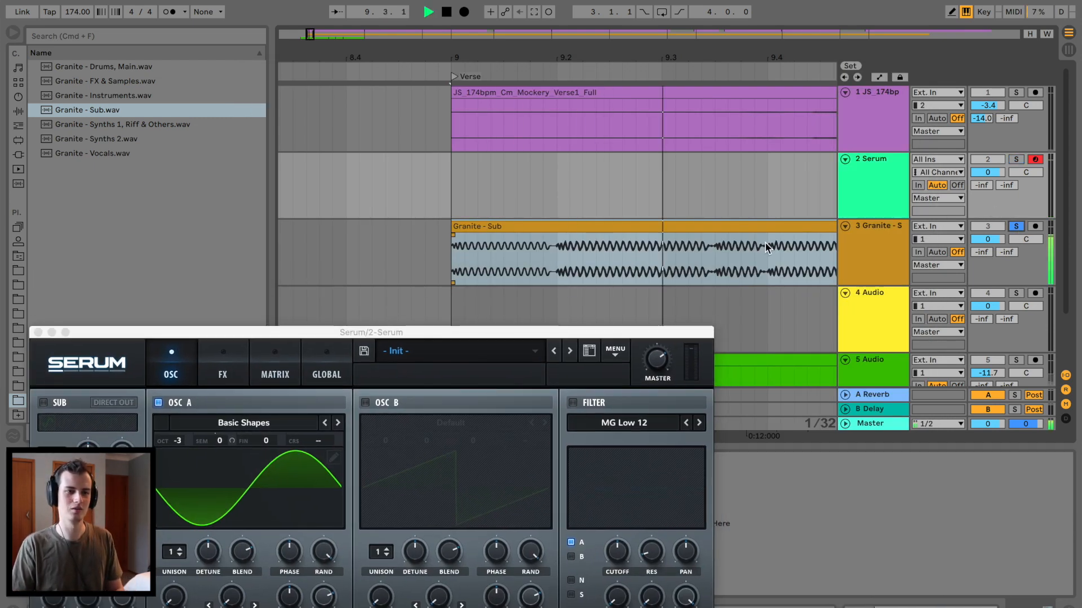
left_click_drag(700, 49, 479, 59)
key("space")
left_click_drag(467, 329, 648, 81)
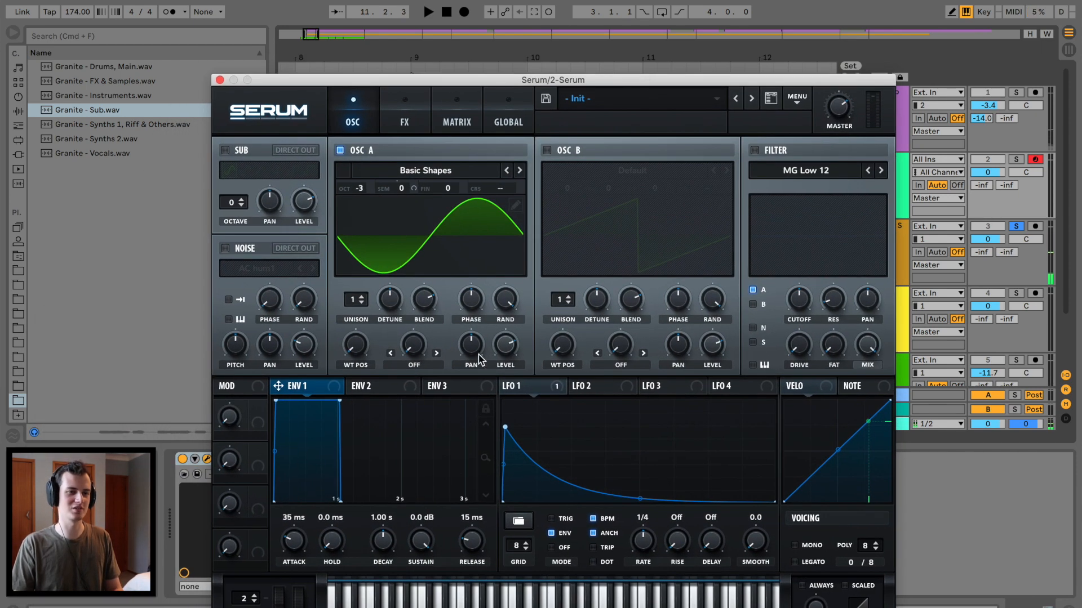
Try the Mirror warp mode on oscillator A, and settle on Bend + with a reduced warp amount.
left_click(413, 365)
left_click(420, 545)
left_click(419, 363)
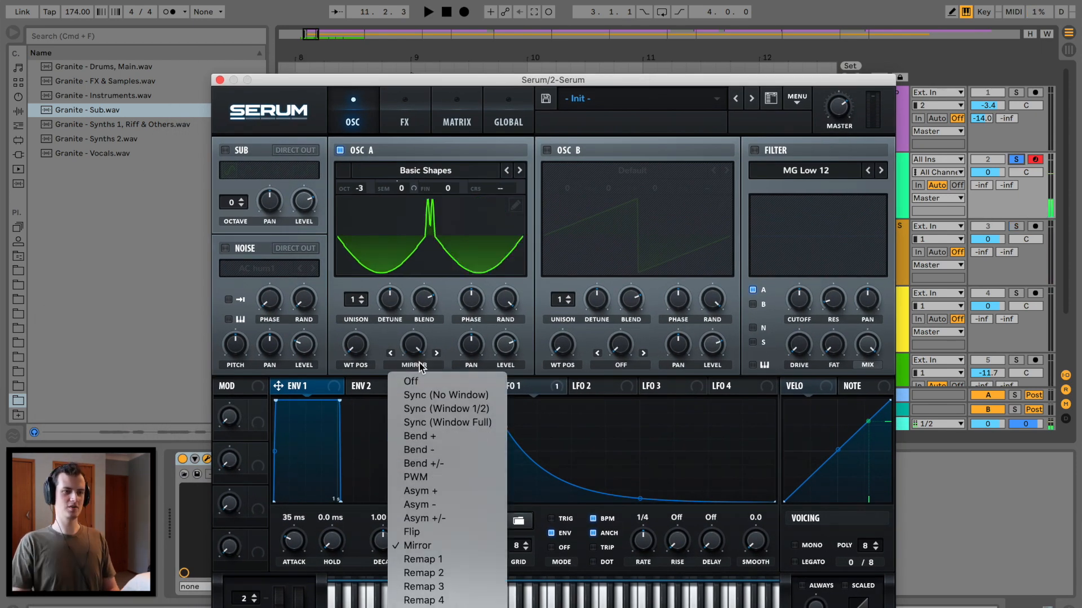
left_click(432, 354)
left_click(436, 353)
left_click_drag(415, 347, 403, 493)
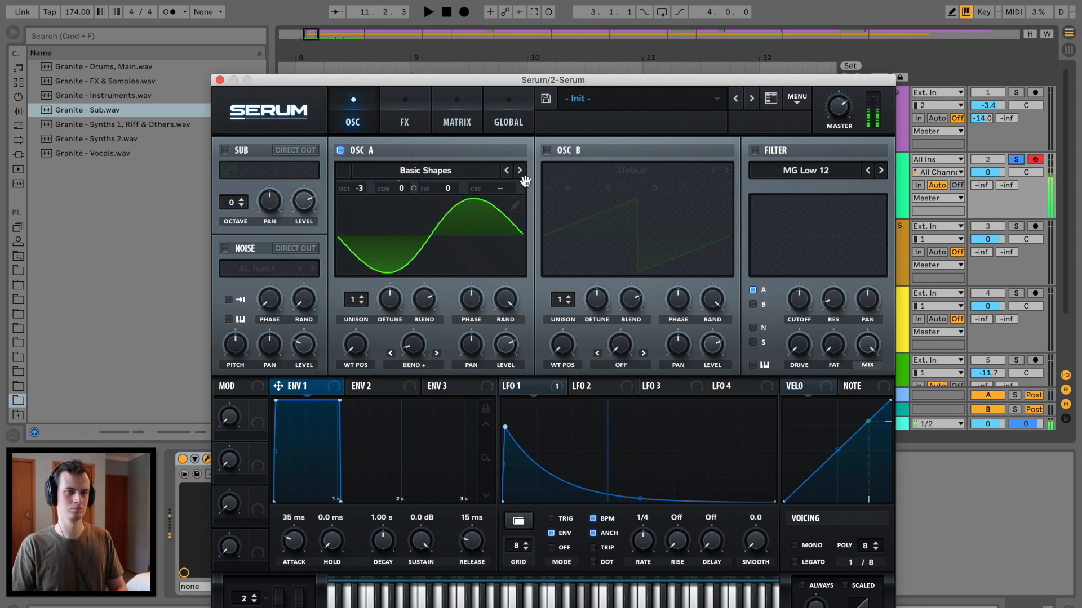
Enable oscillator B and load the Analog wavetable Basic Mg into it.
left_click(545, 150)
left_click(670, 173)
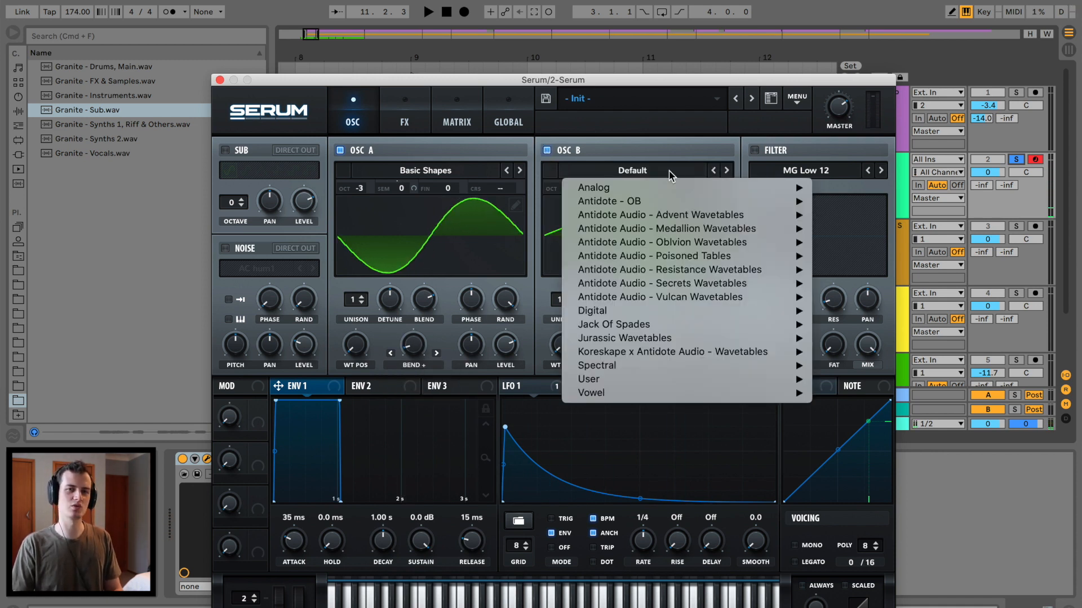
mouse_move(654, 191)
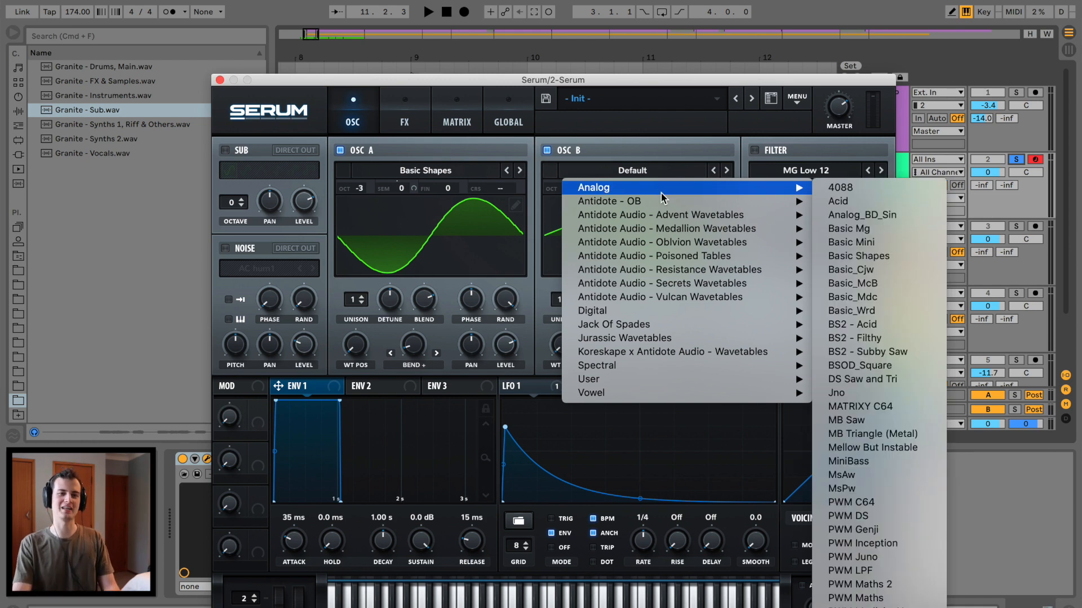
left_click(874, 231)
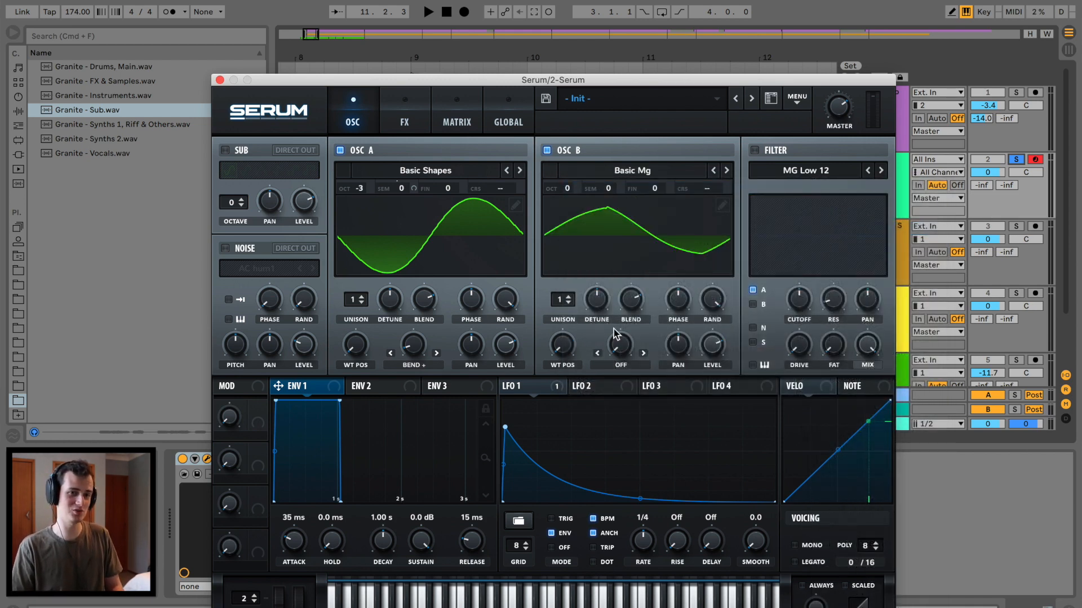
Set oscillator B's octave to -3, raise its wavetable position and switch its wavetable to Basic Mini.
left_click_drag(562, 348, 564, 314)
left_click_drag(570, 188, 563, 227)
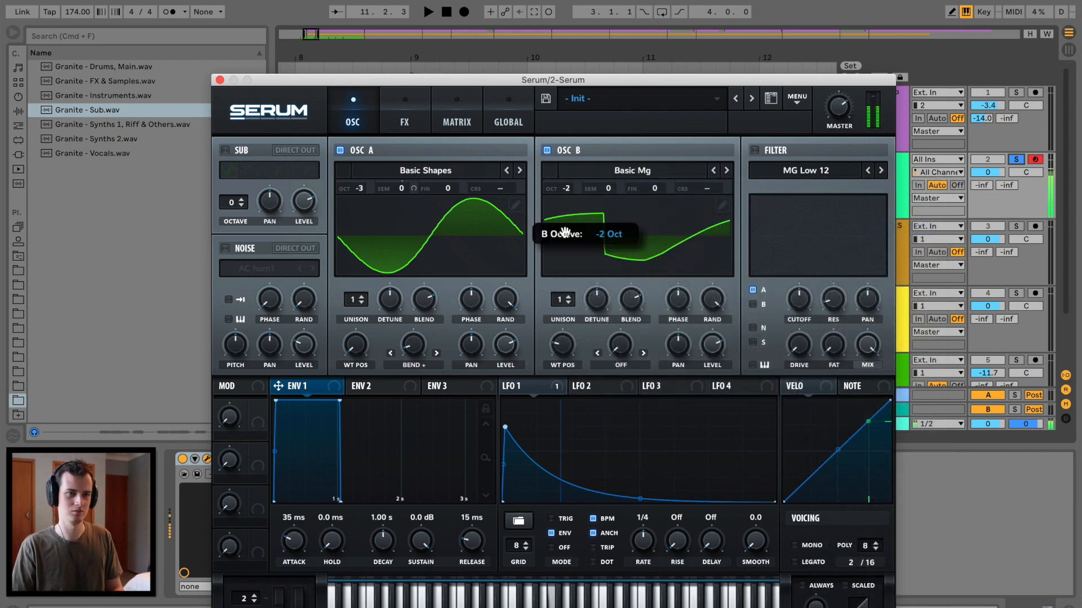
left_click_drag(573, 191, 570, 200)
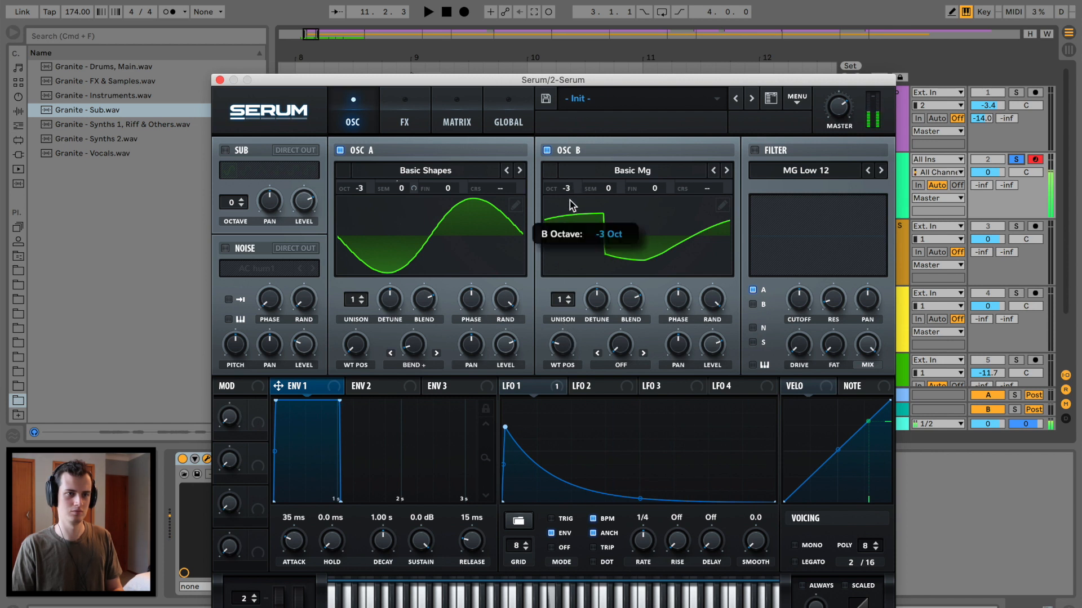
left_click_drag(562, 344, 571, 301)
left_click(727, 170)
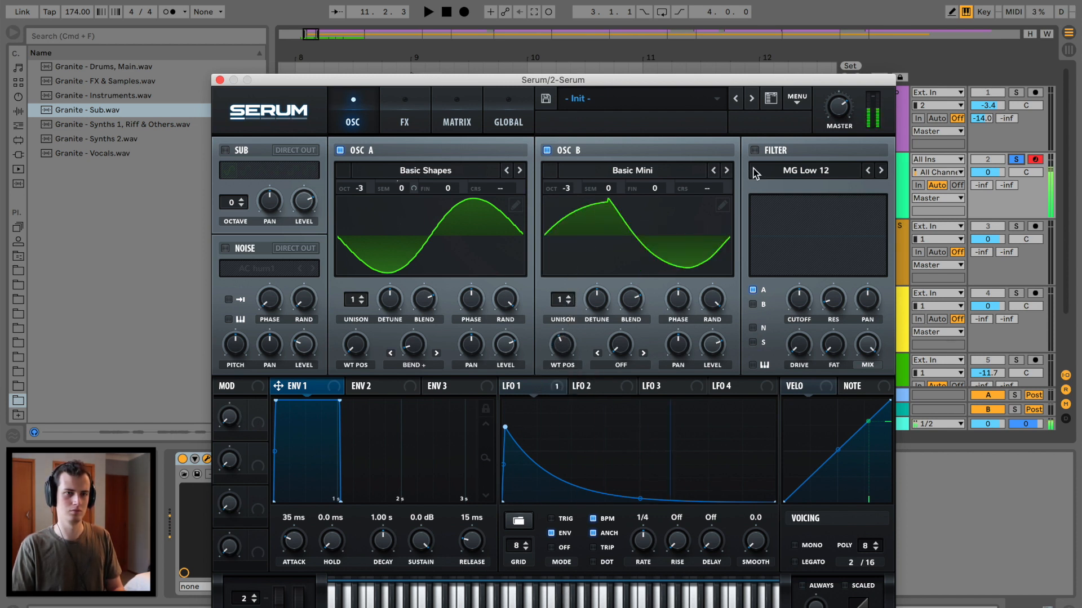
Enable the MG Low 12 filter on oscillator B only and lower its cutoff slightly.
left_click(755, 150)
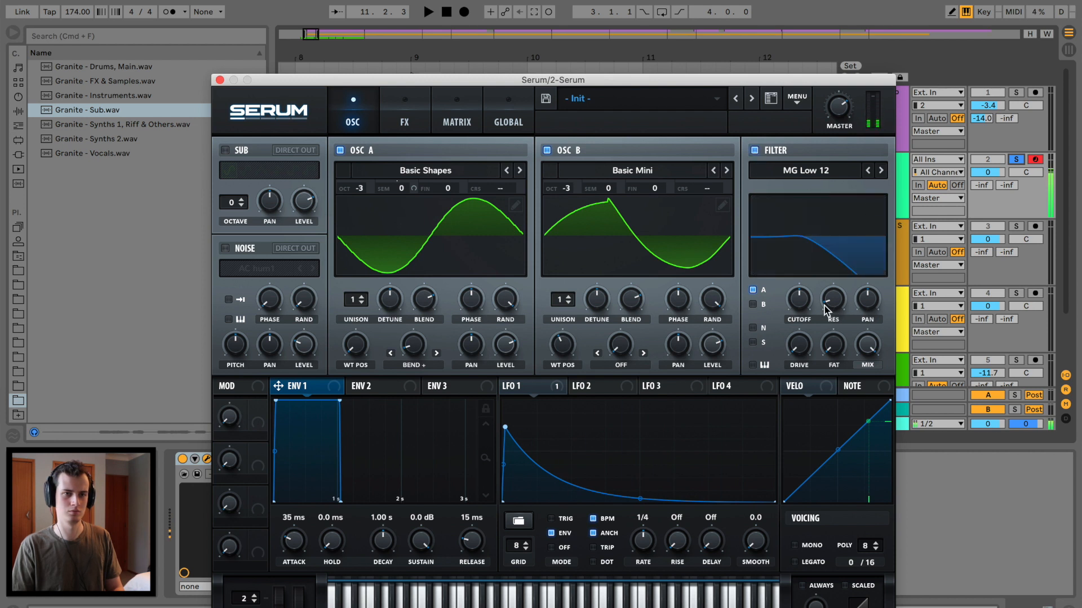
mouse_move(796, 287)
left_mouse_down()
mouse_move(797, 311)
mouse_move(797, 298)
left_mouse_up()
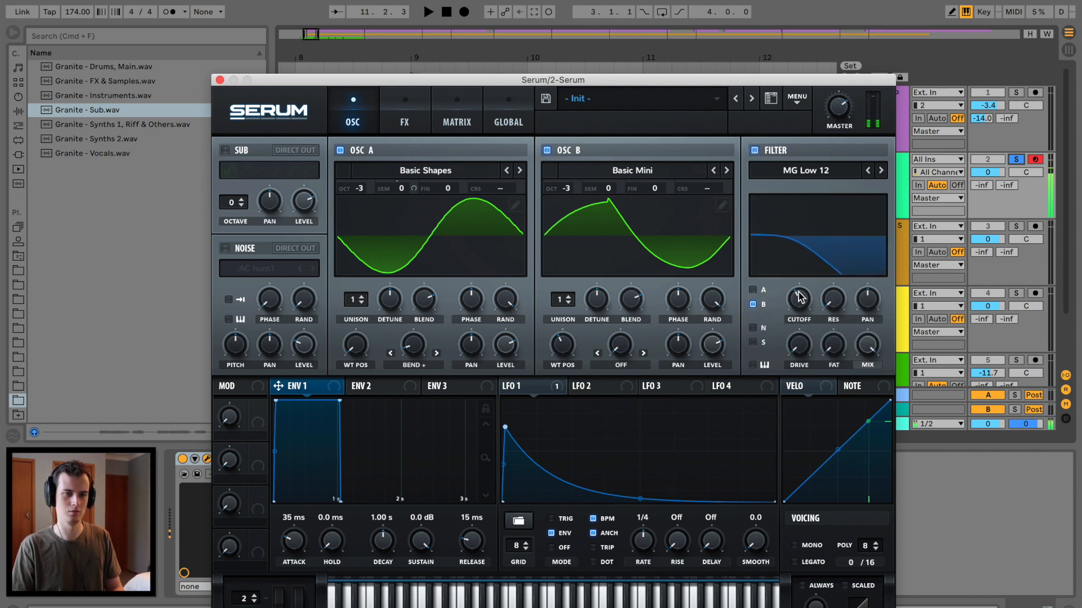
Modulate oscillator B's semitone pitch with LFO 1 from a base of 0 semitones and adjust the oscillator's phase.
left_click_drag(606, 188, 606, 225)
left_click_drag(506, 386, 610, 192)
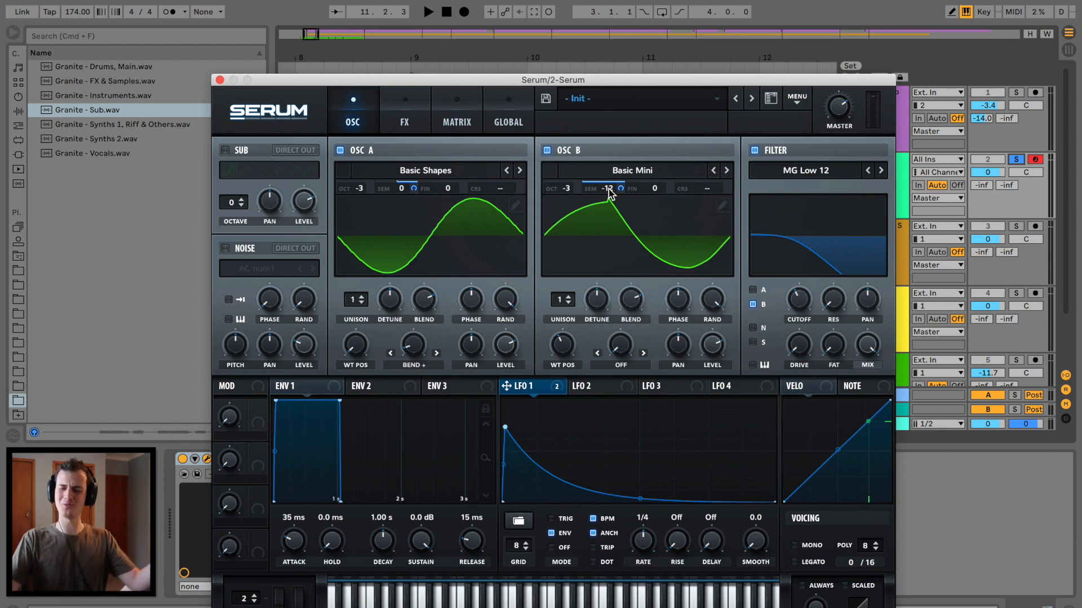
left_click_drag(609, 192, 629, 102)
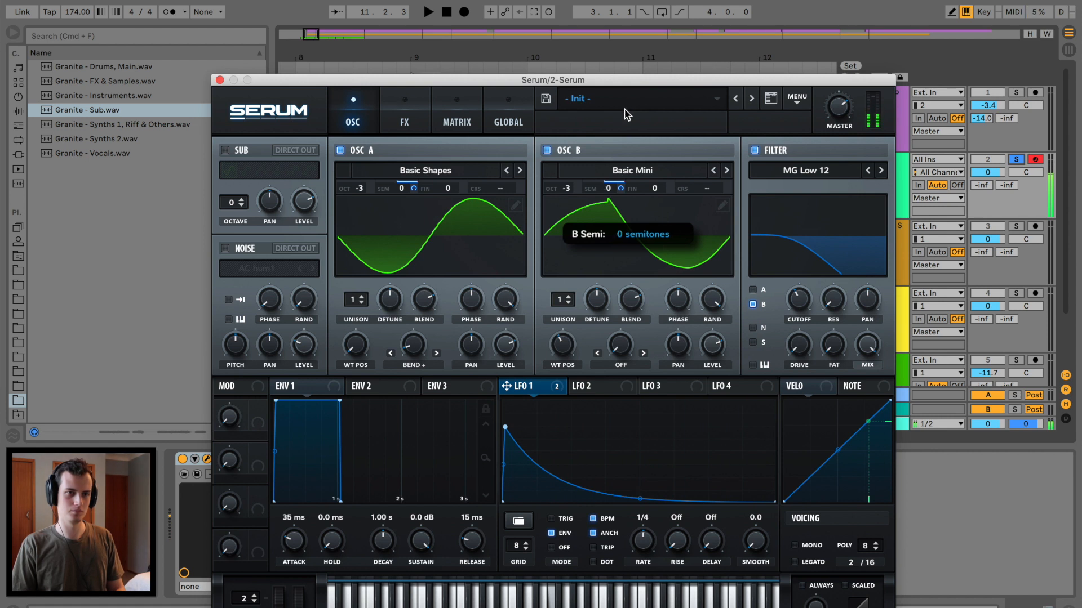
left_click_drag(622, 190, 624, 200)
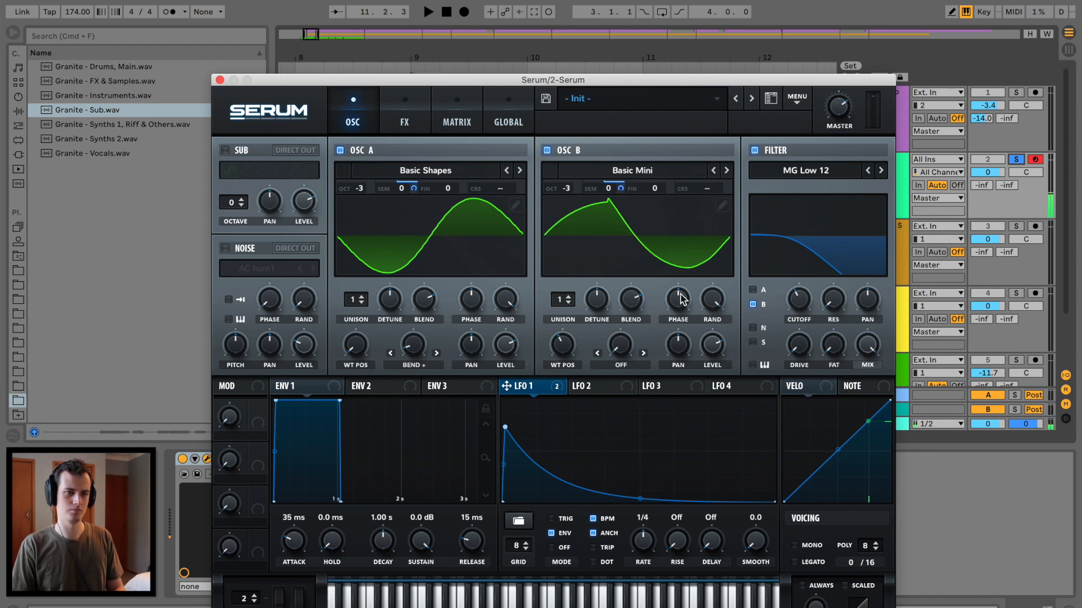
left_click_drag(680, 298, 663, 355)
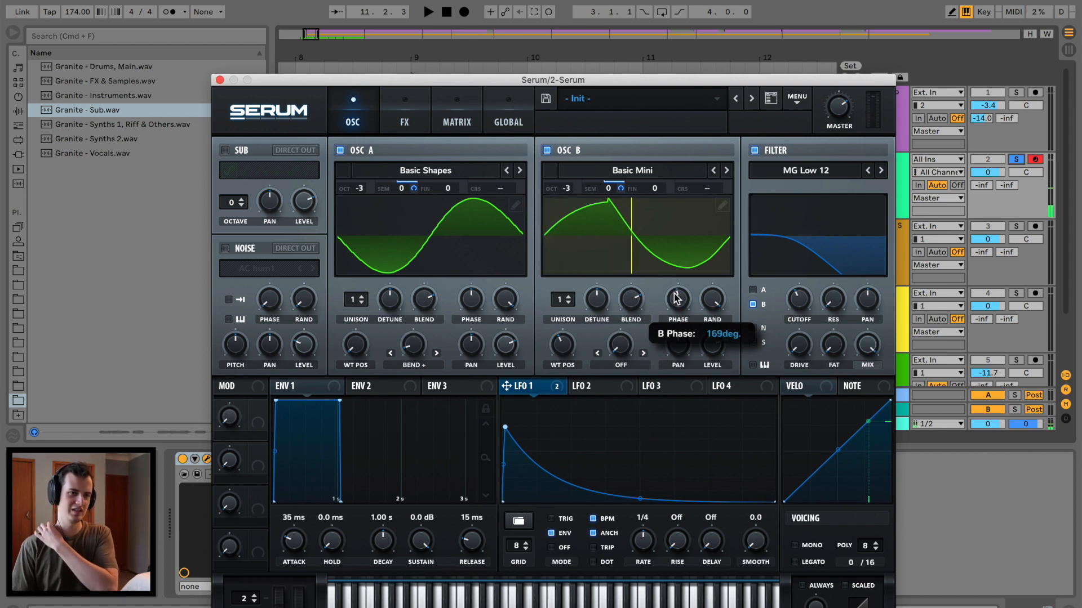
left_click_drag(677, 298, 688, 243)
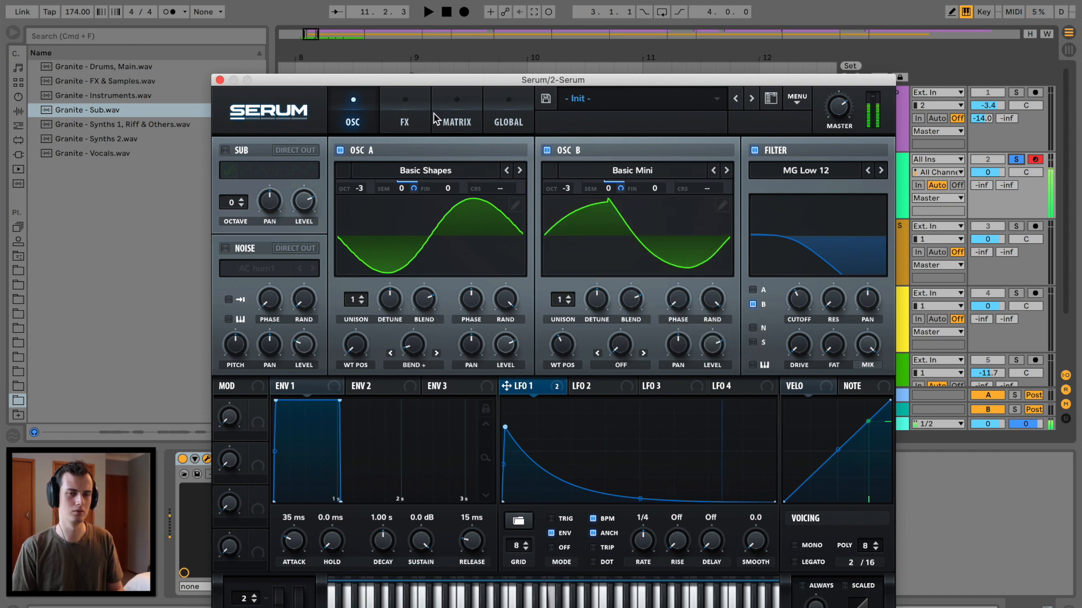
Enable Serum's EQ effect with both bands set to peak, and boost the low band at about 168 Hz.
left_click(404, 118)
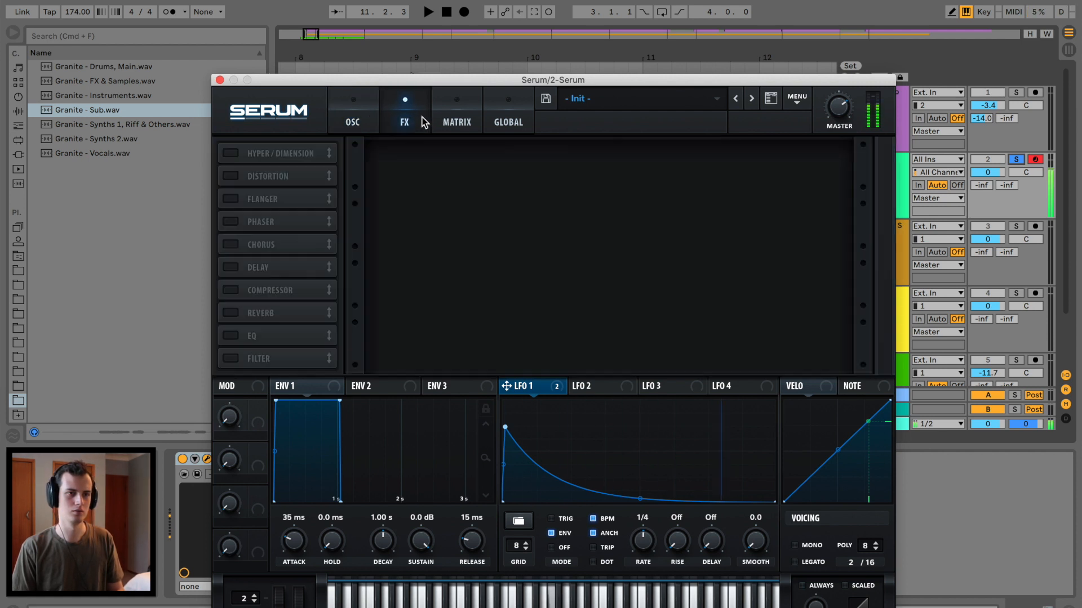
left_click(231, 336)
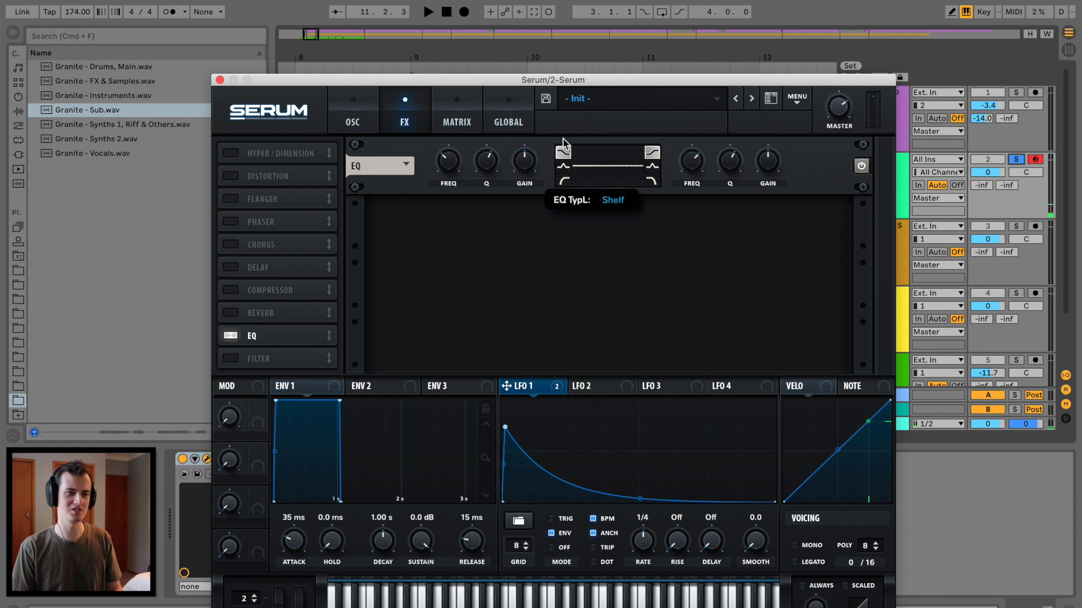
left_click(653, 168)
left_click_drag(527, 163, 538, 129)
left_click_drag(453, 165, 452, 153)
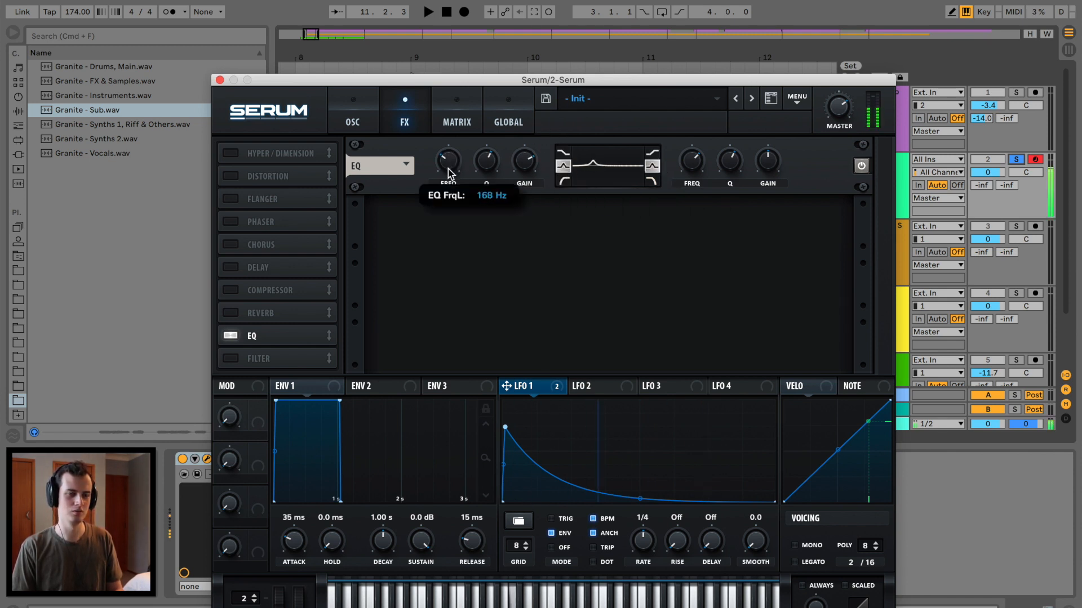
Move the EQ's high band down to around 78 Hz and give it a mild boost.
mouse_move(761, 169)
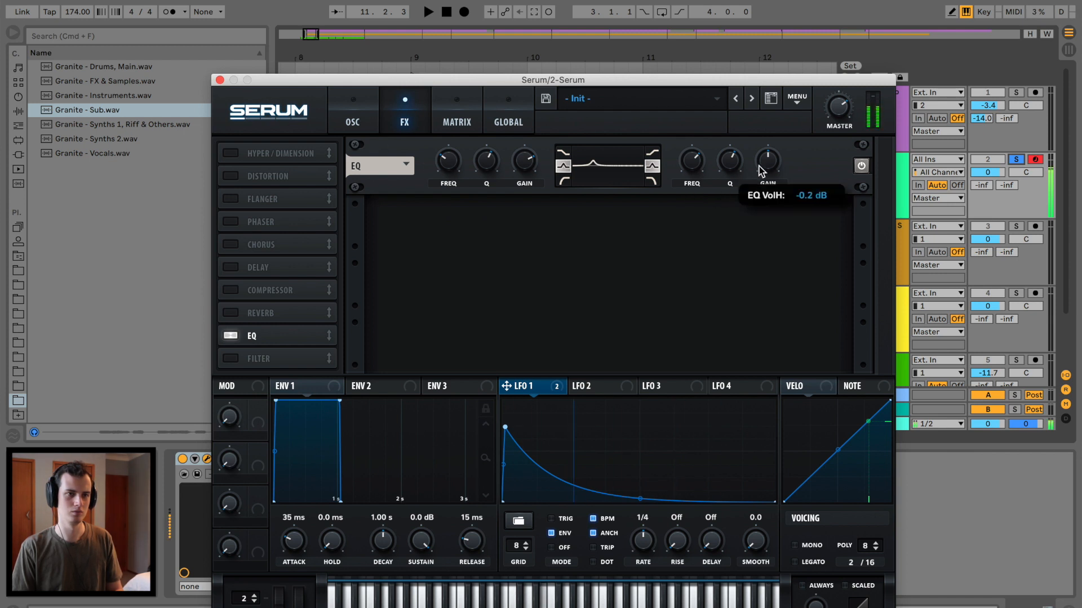
mouse_move(692, 164)
left_mouse_down()
mouse_move(689, 189)
mouse_move(696, 164)
left_mouse_up()
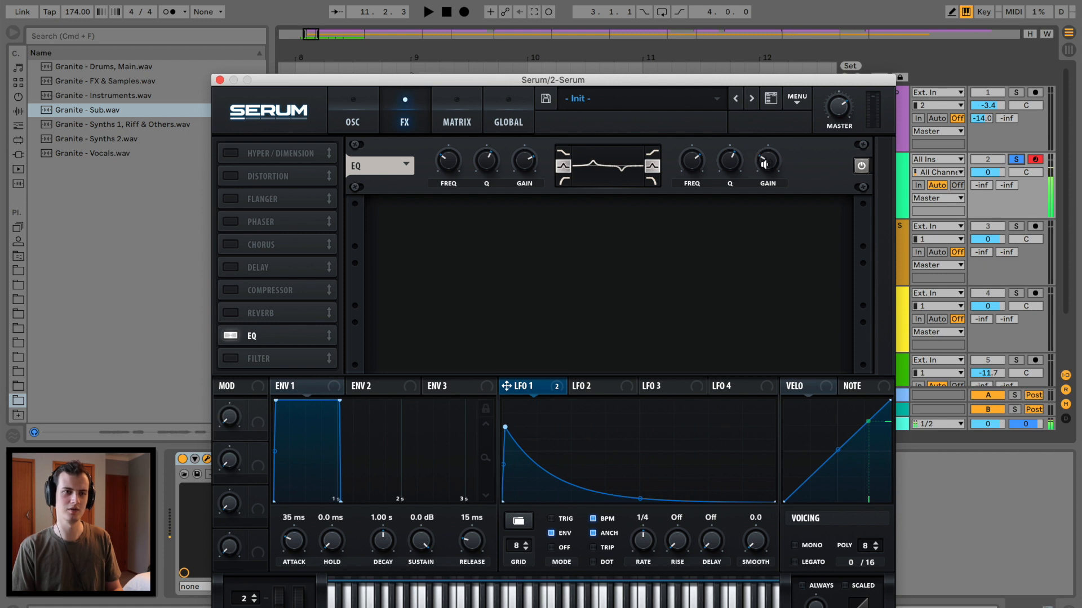
left_click_drag(764, 164, 765, 148)
left_click_drag(694, 163, 693, 192)
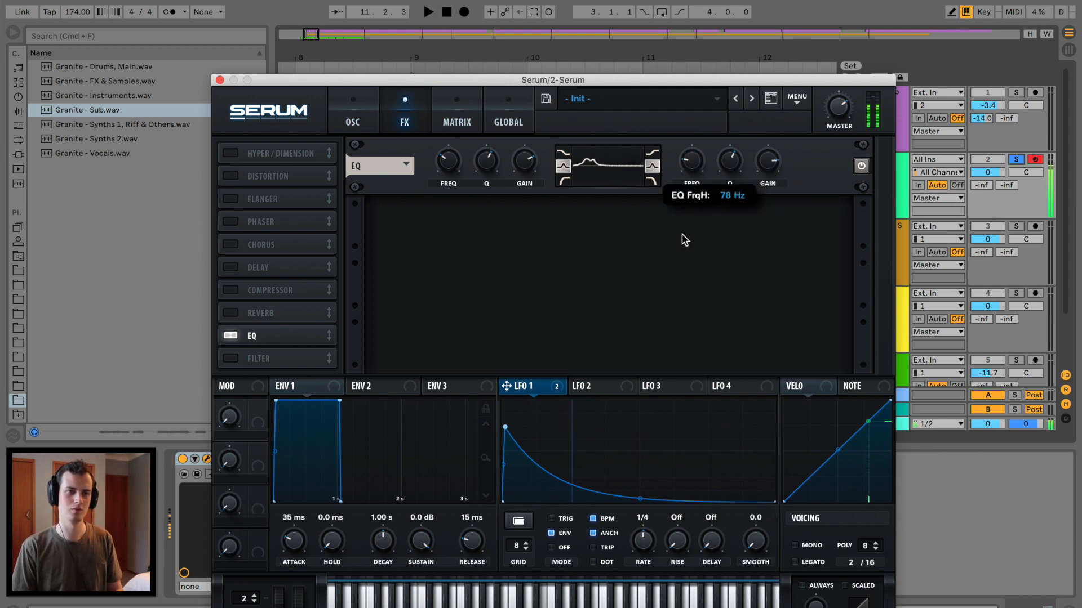
mouse_move(757, 189)
left_mouse_down()
mouse_move(773, 206)
mouse_move(768, 219)
mouse_move(769, 201)
left_mouse_up()
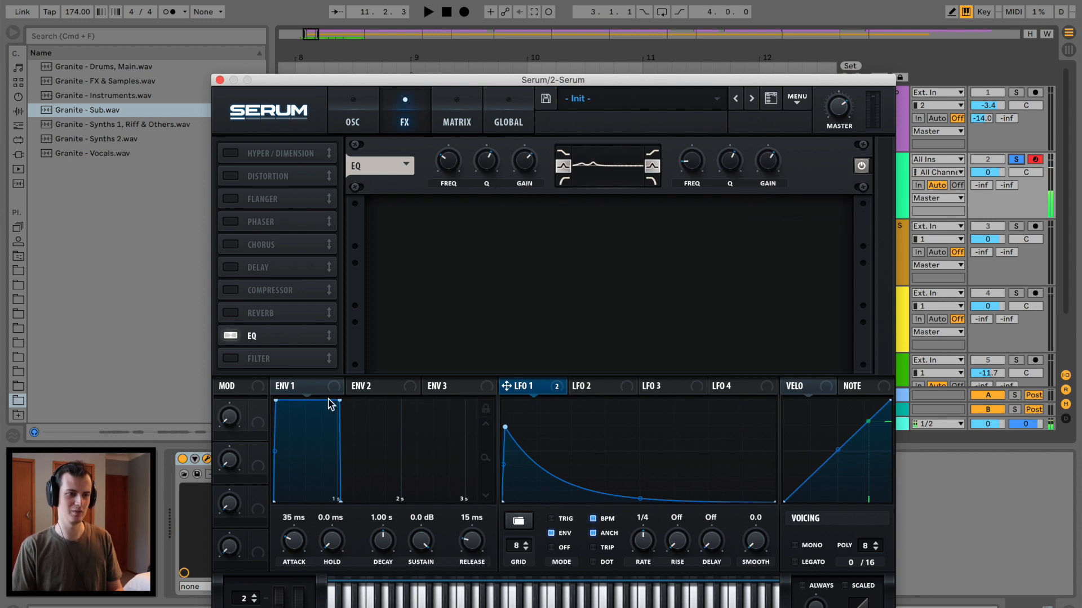
Set Envelope 1's release to 161 ms and switch Serum's voicing to mono.
mouse_move(476, 536)
left_mouse_down()
mouse_move(479, 524)
mouse_move(478, 535)
left_mouse_up()
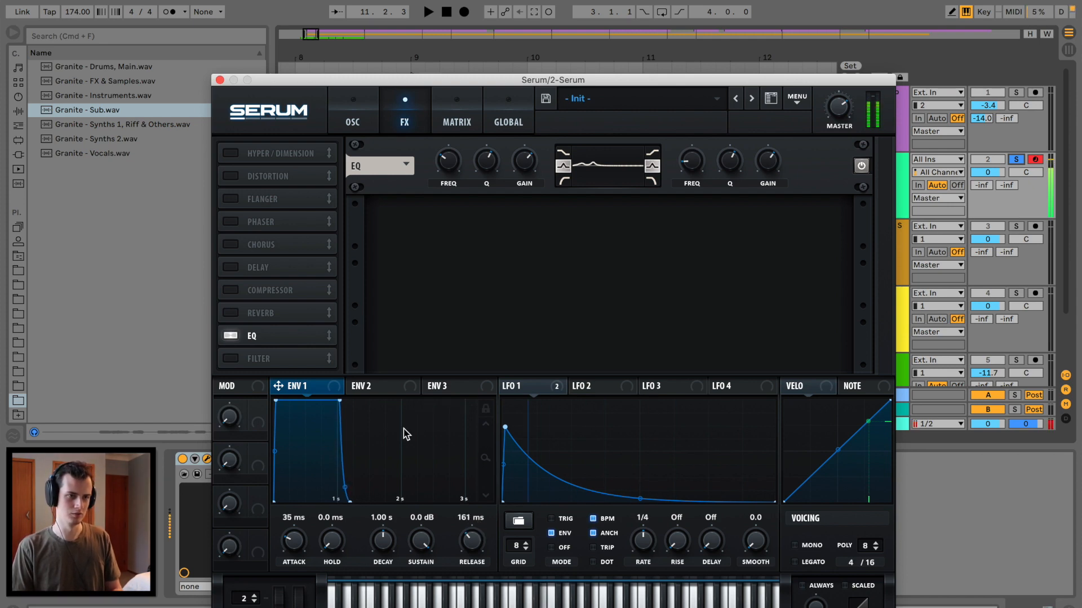
left_click(815, 546)
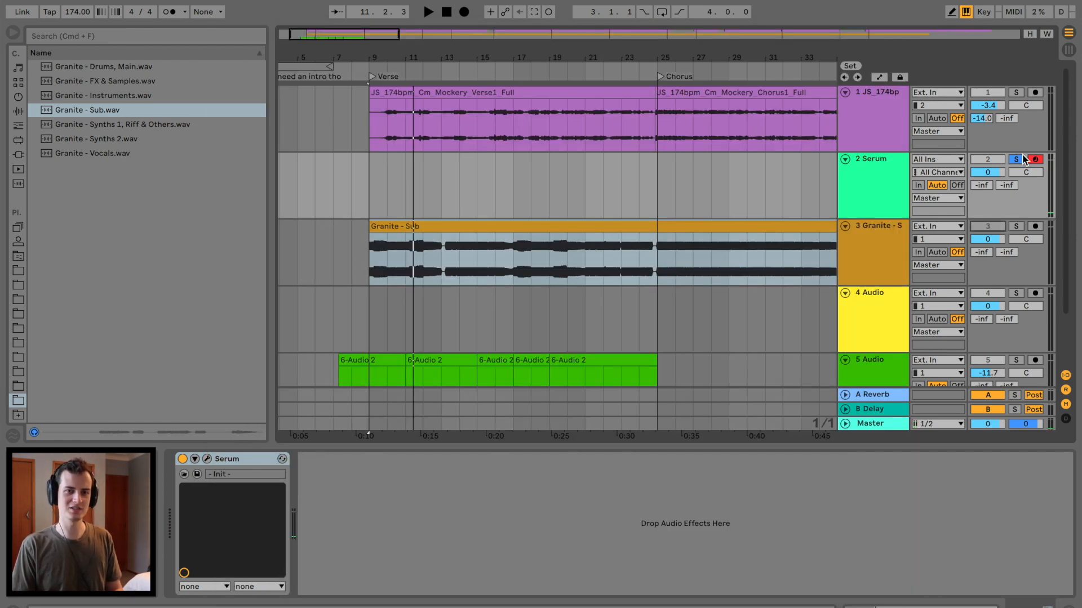
Consolidate the 6-Audio 2 clips on the 5 Audio track between bars 9 and 25 into one clip.
scroll(459, 293, "down", 2)
left_click(370, 319)
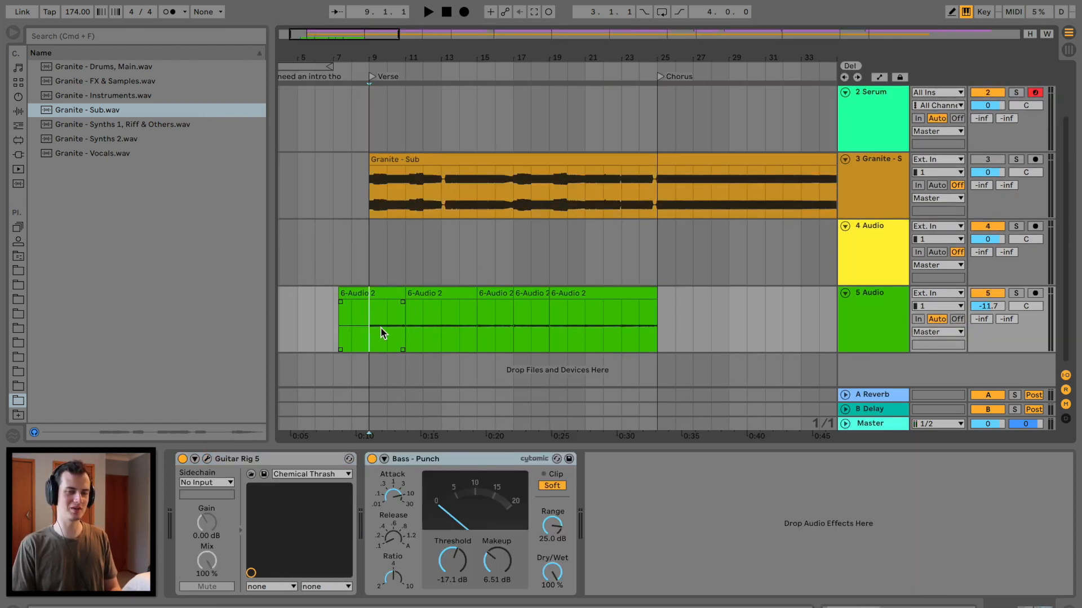
key("space")
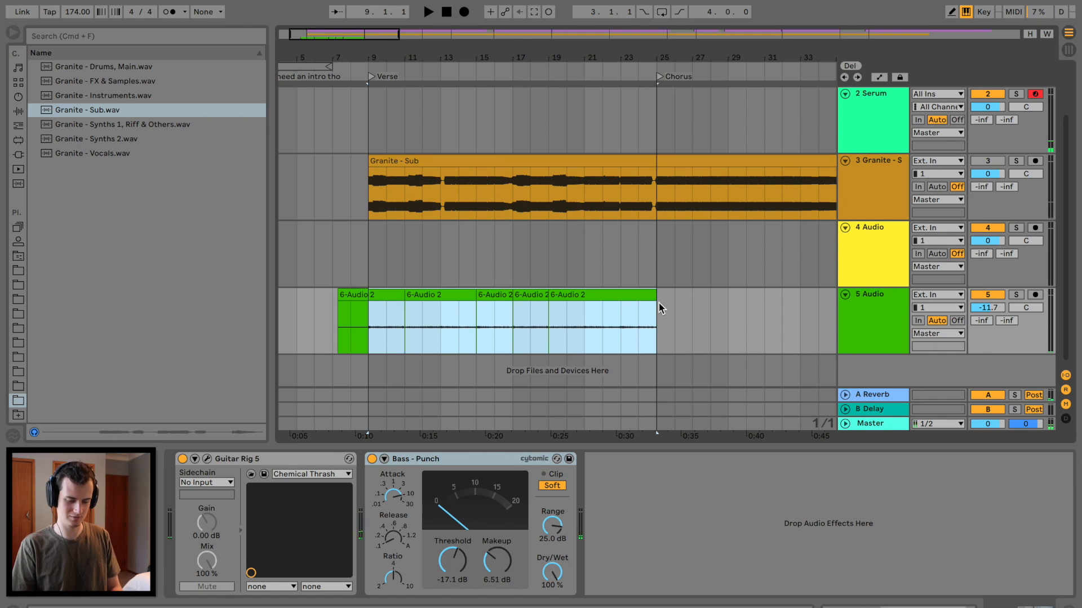
key("super+j")
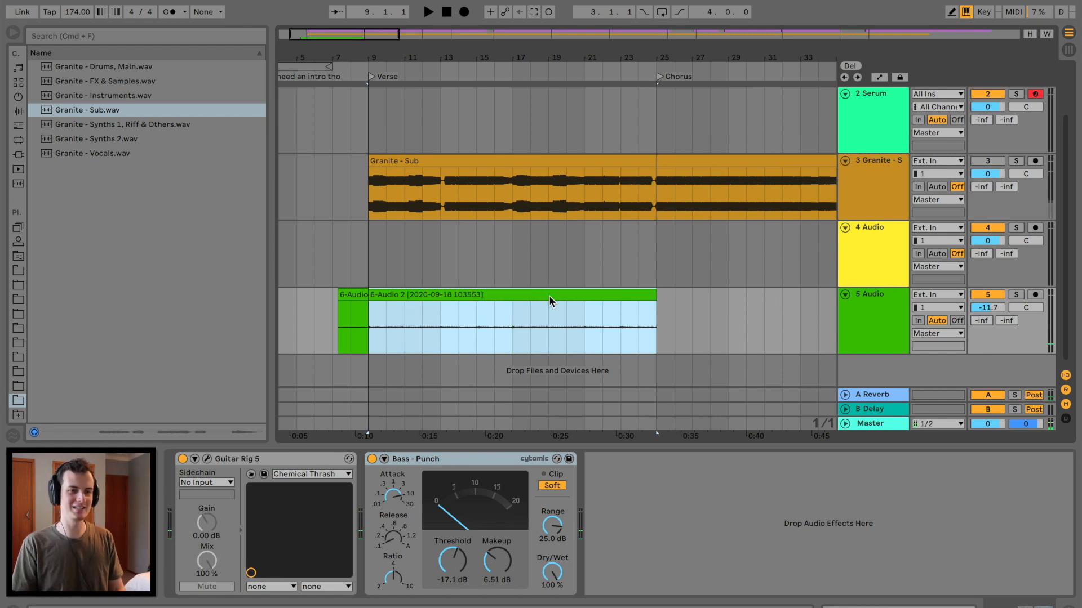
Convert the consolidated audio clip's melody to a new MIDI track, open the resulting clip and play that track soloed.
right_click(548, 295)
left_click(671, 601)
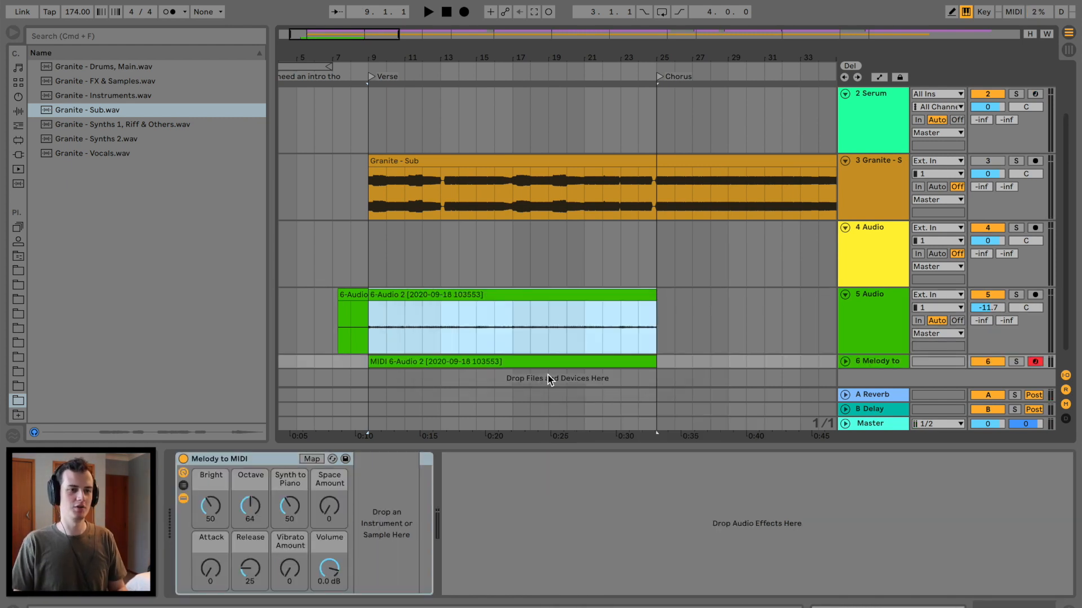
left_click(571, 343)
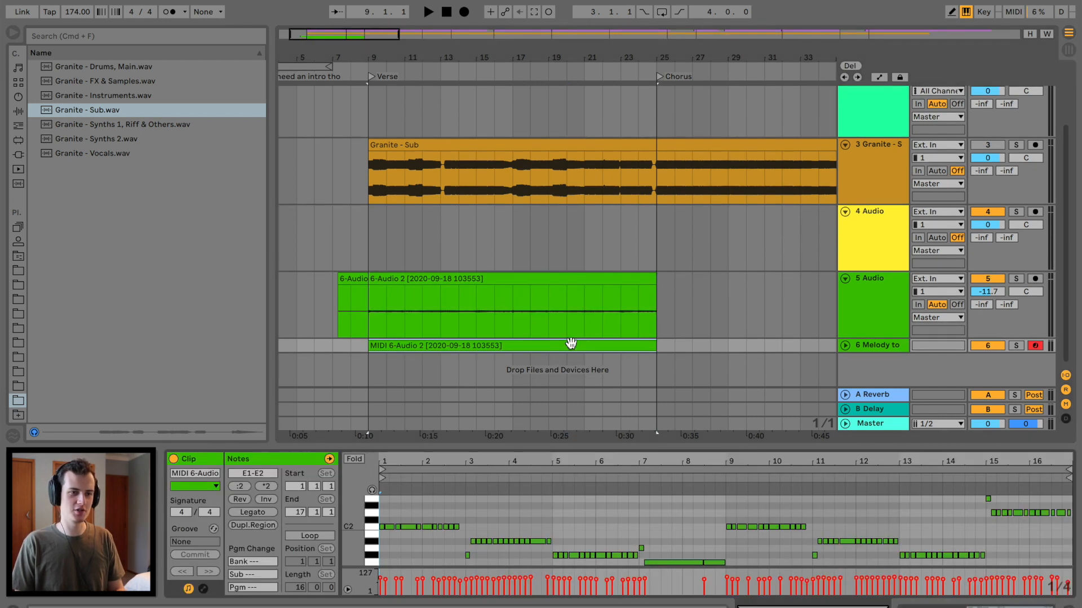
left_click(1021, 345)
key("space")
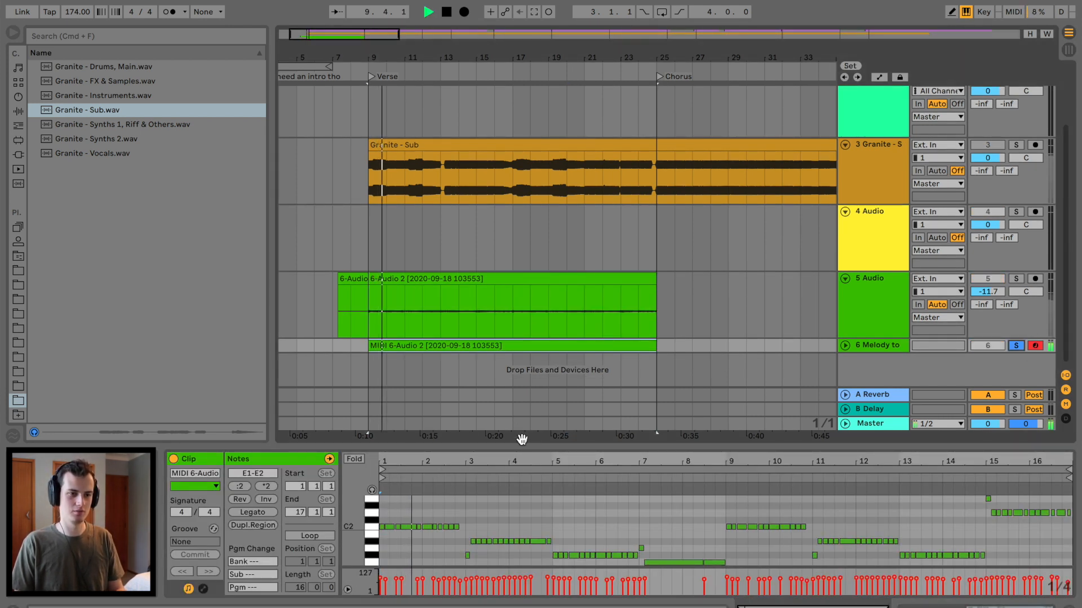
Enlarge the note editor and examine the converted notes, replaying the clip from its start.
left_click_drag(533, 448, 527, 357)
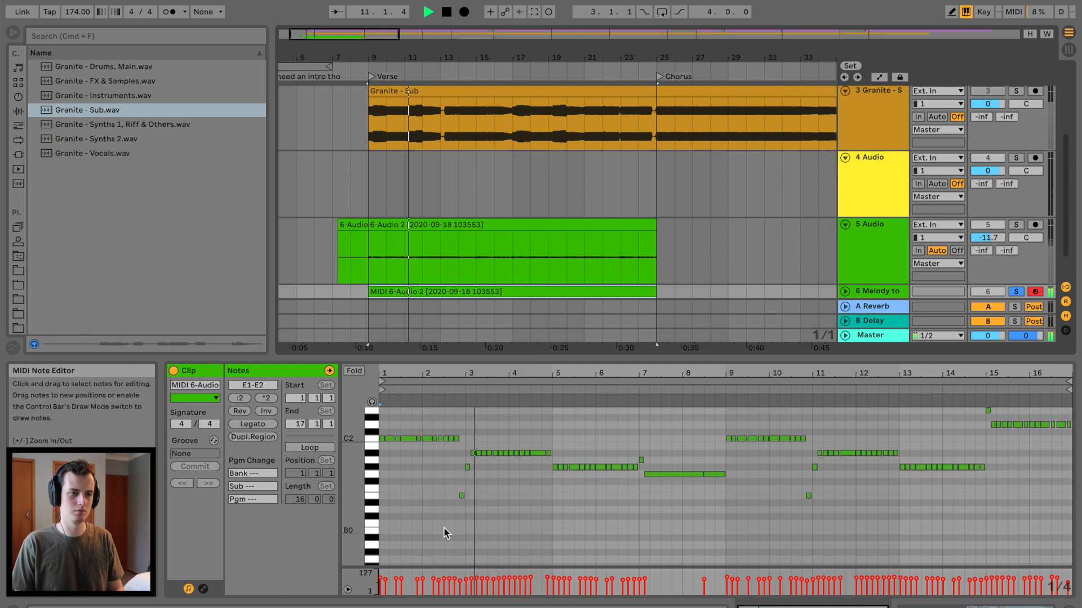
left_click_drag(444, 526, 467, 482)
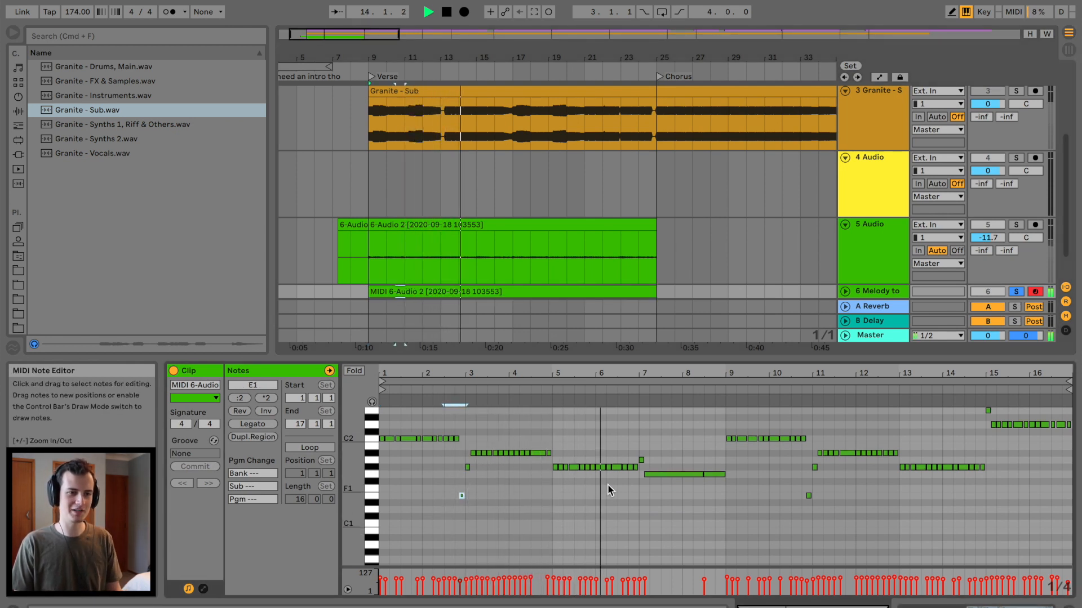
left_click(658, 474)
left_click_drag(657, 475, 654, 475)
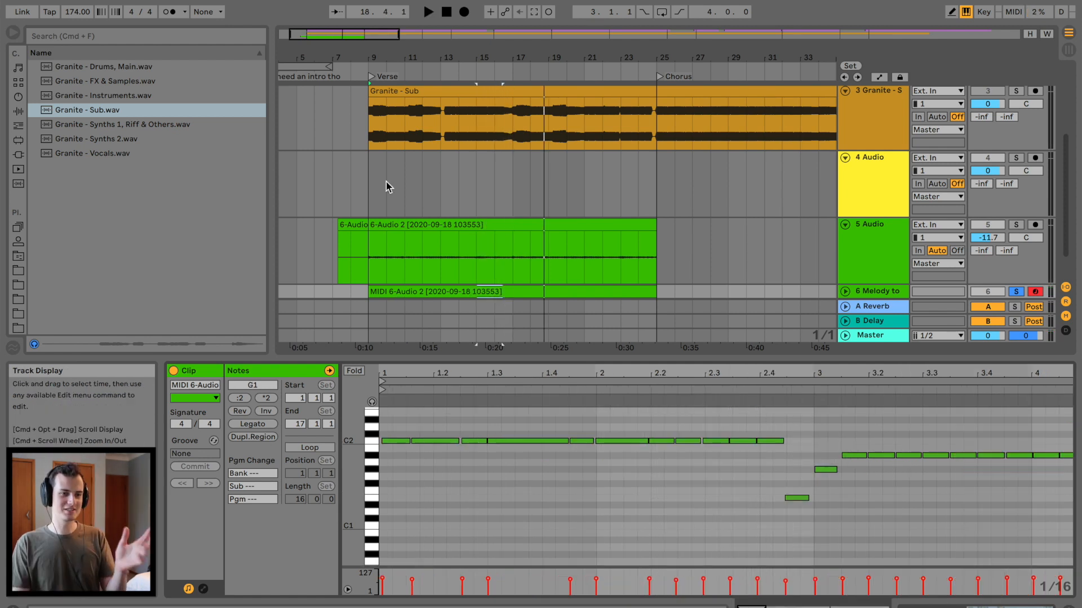
left_click(409, 469)
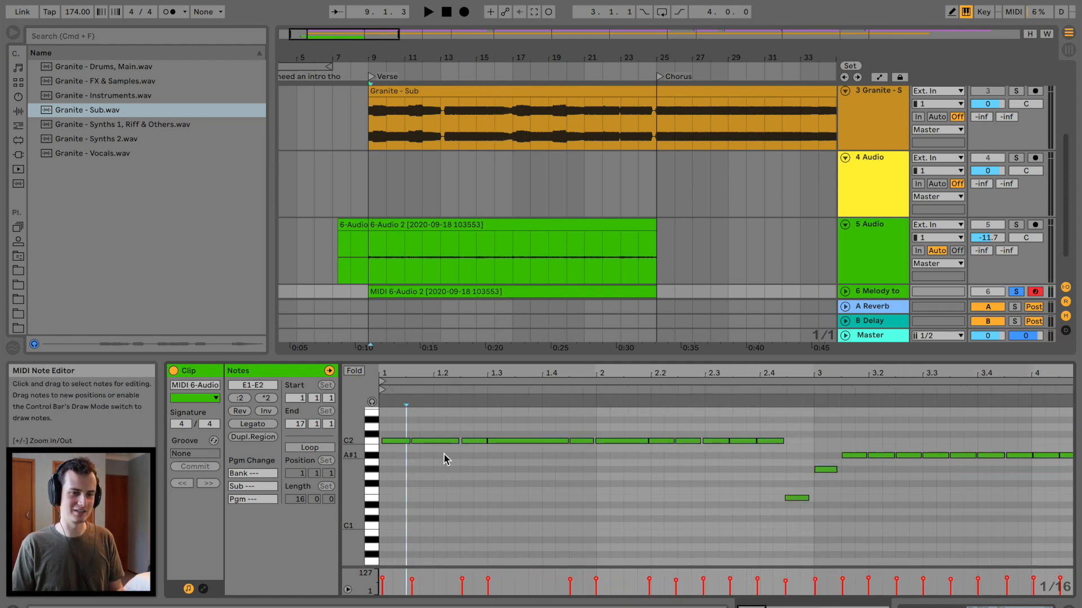
key("space")
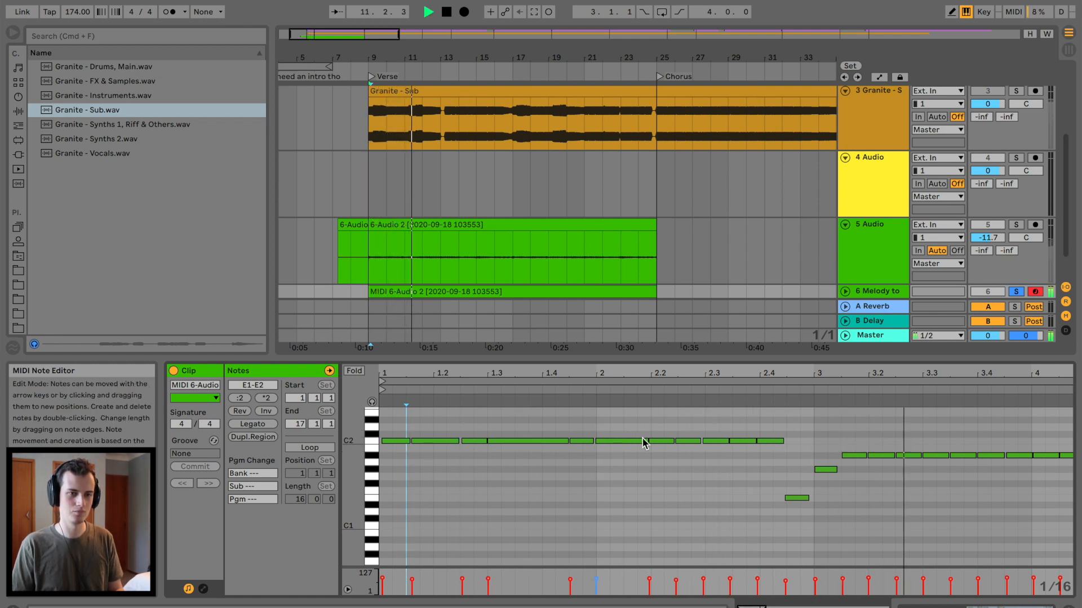
Move the short note just before bar 5 of the converted clip down to G1.
scroll(642, 438, "right", 6)
scroll(642, 441, "right", 5)
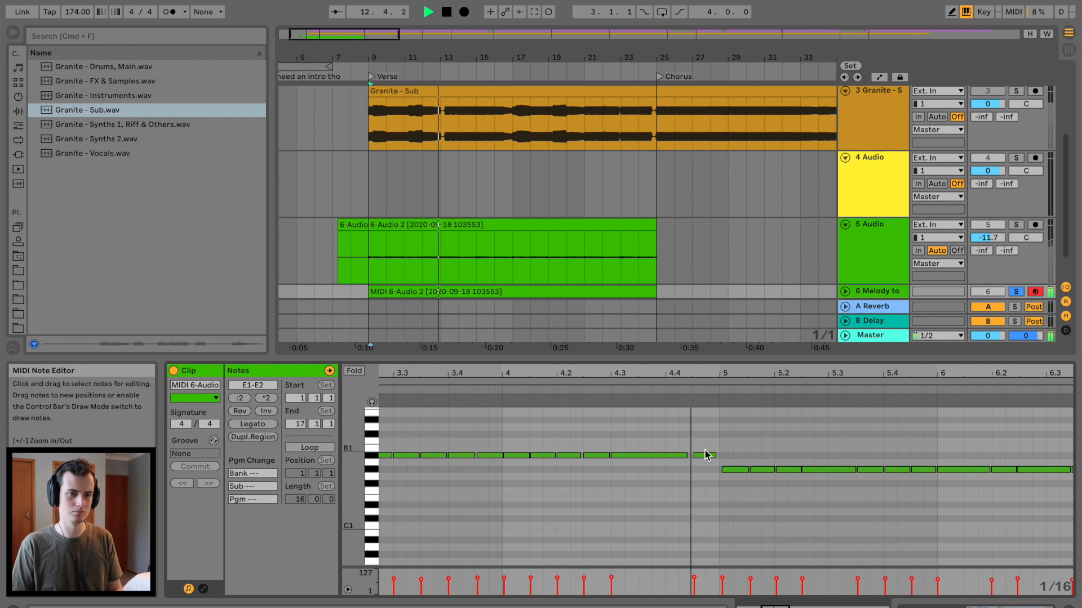
left_click_drag(705, 460, 705, 481)
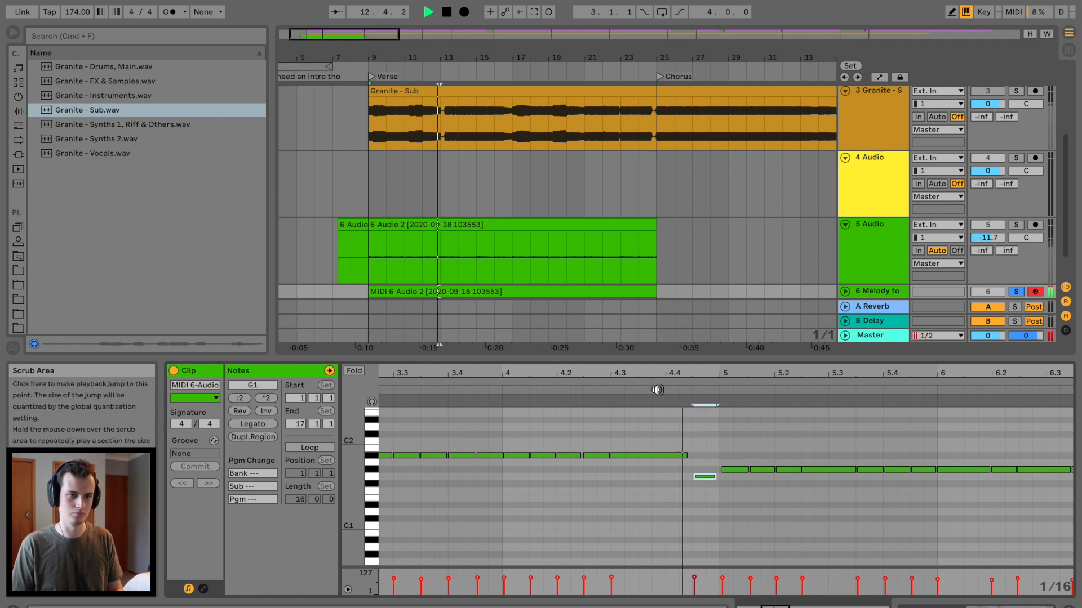
left_click_drag(661, 372, 660, 338)
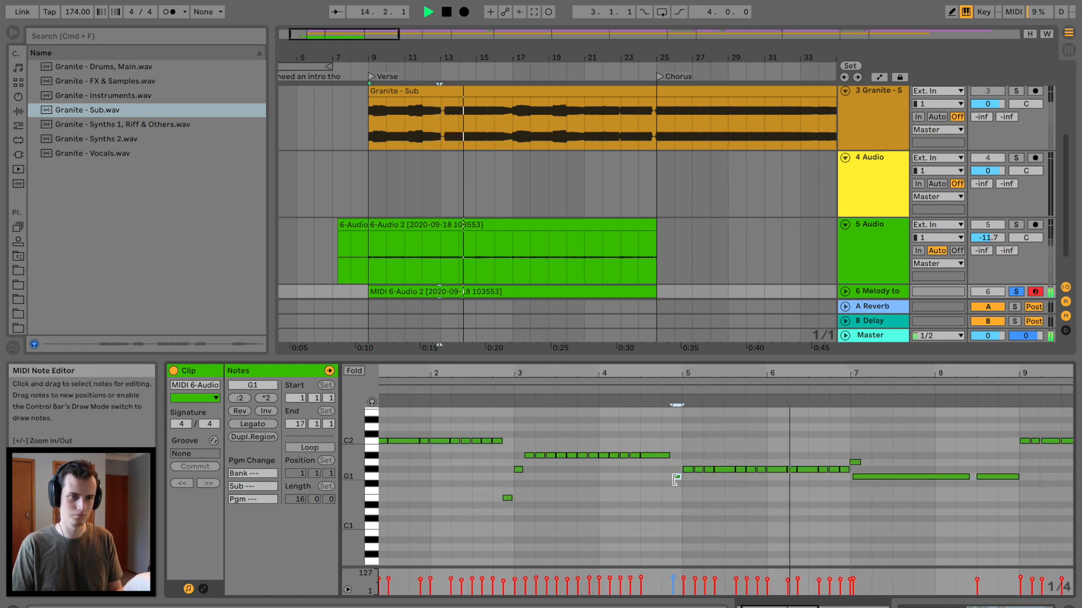
left_click_drag(677, 478, 678, 479)
Cut the converted clip to eight bars and break up the long G1 in bars 7 and 8 into repeated short notes.
scroll(762, 483, "right", 5)
scroll(762, 483, "right", 4)
key("space")
left_click_drag(572, 376, 721, 435)
left_click_drag(895, 476, 403, 476)
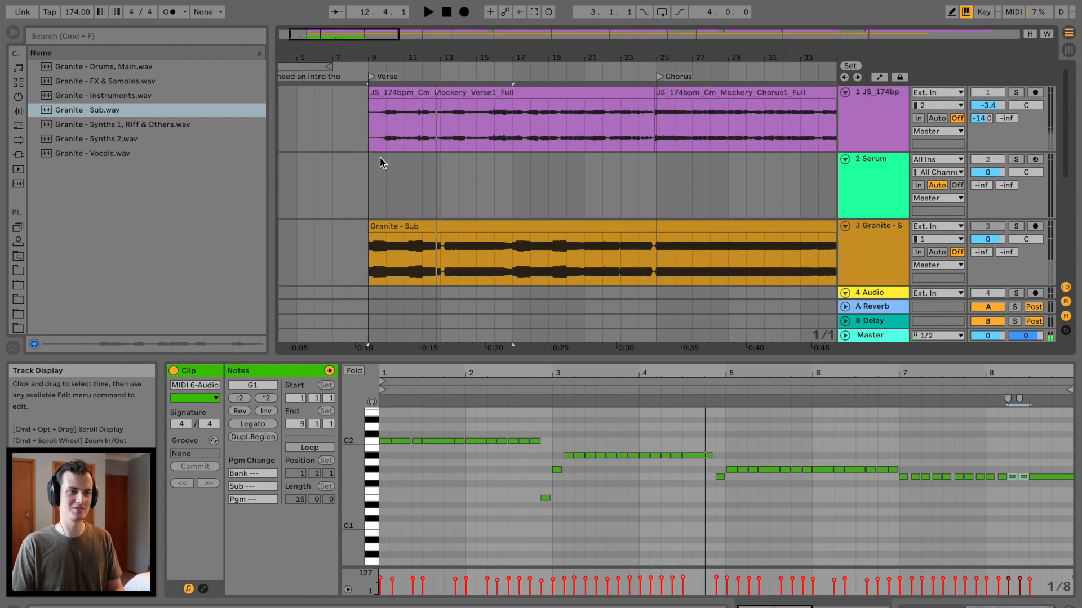
Paste the edited MIDI clip onto the Serum track at bar 9 and play the track soloed.
left_click(370, 175)
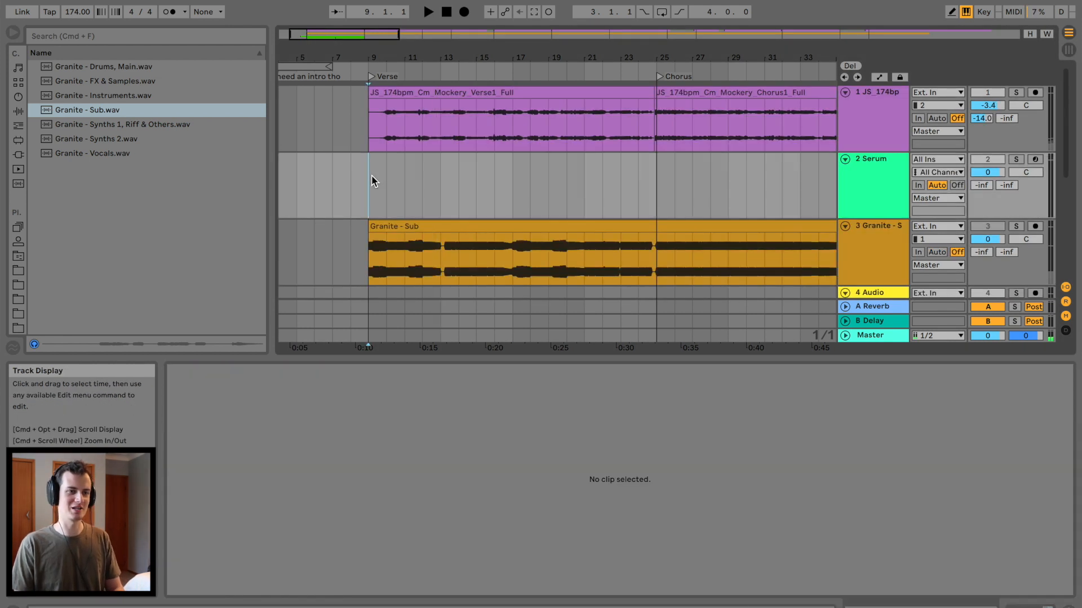
key("super+v")
key("space")
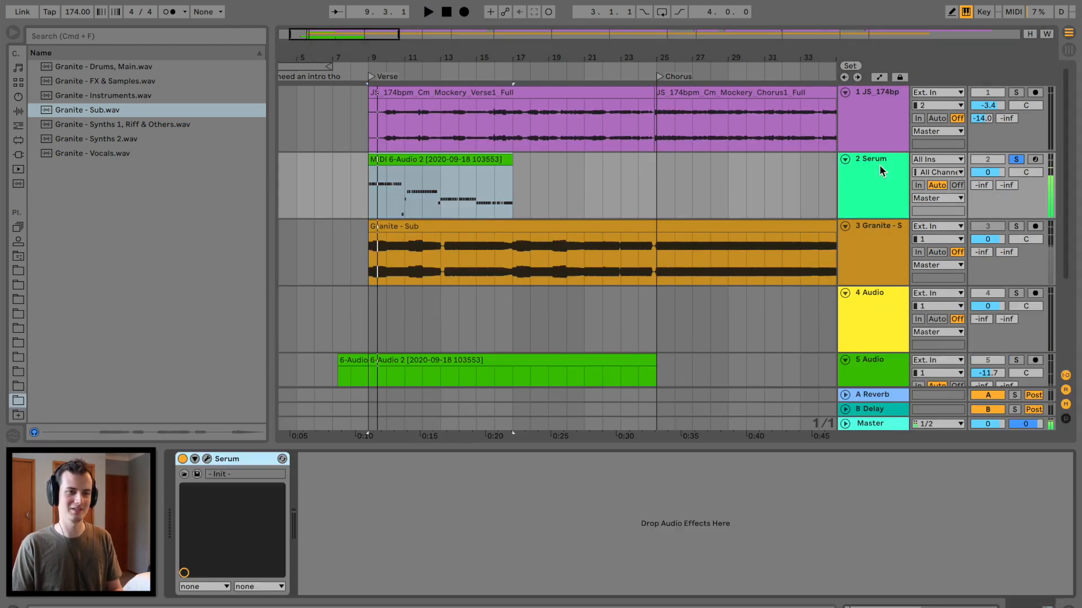
Transpose all notes of the Serum clip up two octaves to E3-E4 and play it back.
double_click(439, 159)
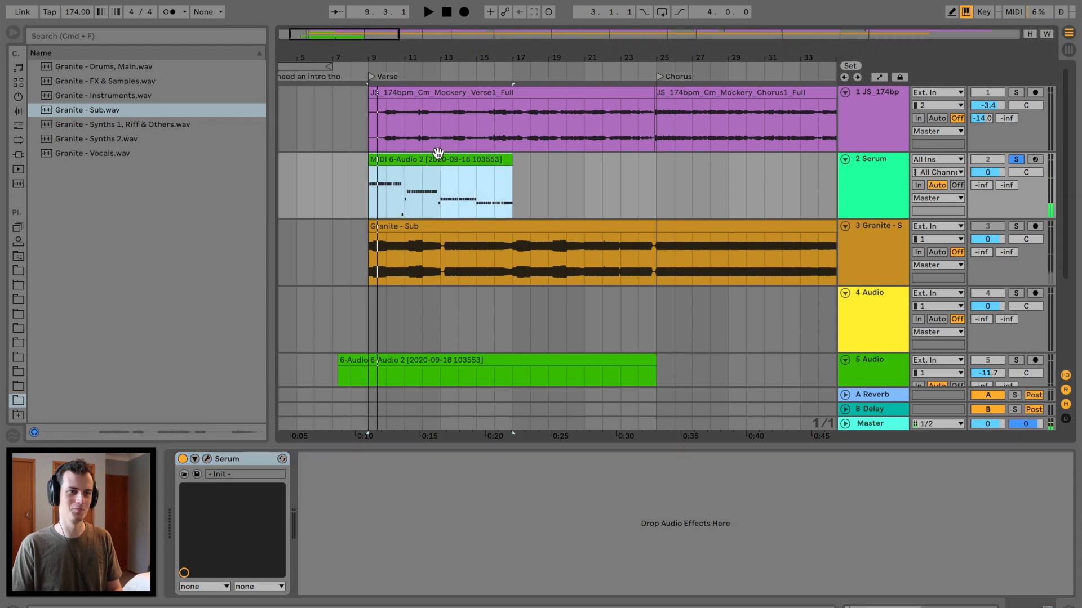
key("shift+Up")
key("shift+Up")
key("space")
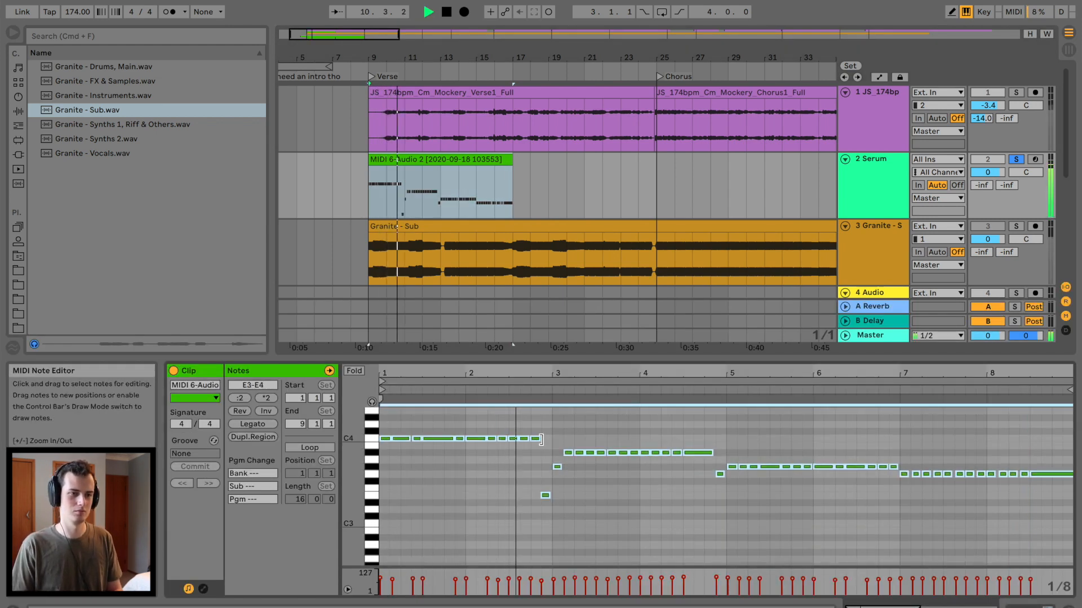
Check the Serum track's device and inspect the MIDI clip's envelopes for Serum parameters.
left_click(861, 186)
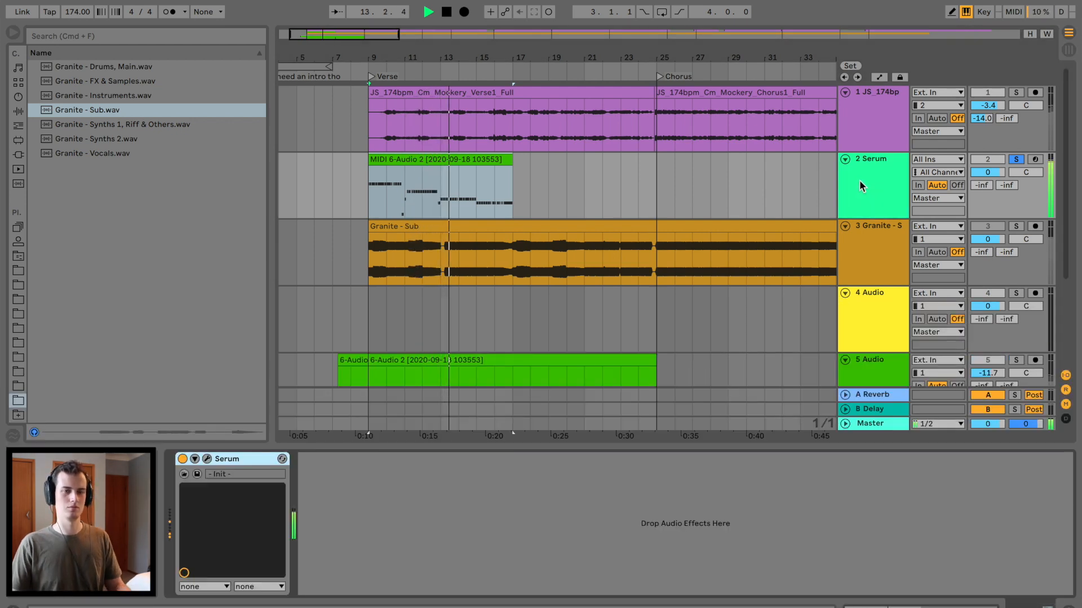
left_click(427, 163)
double_click(426, 162)
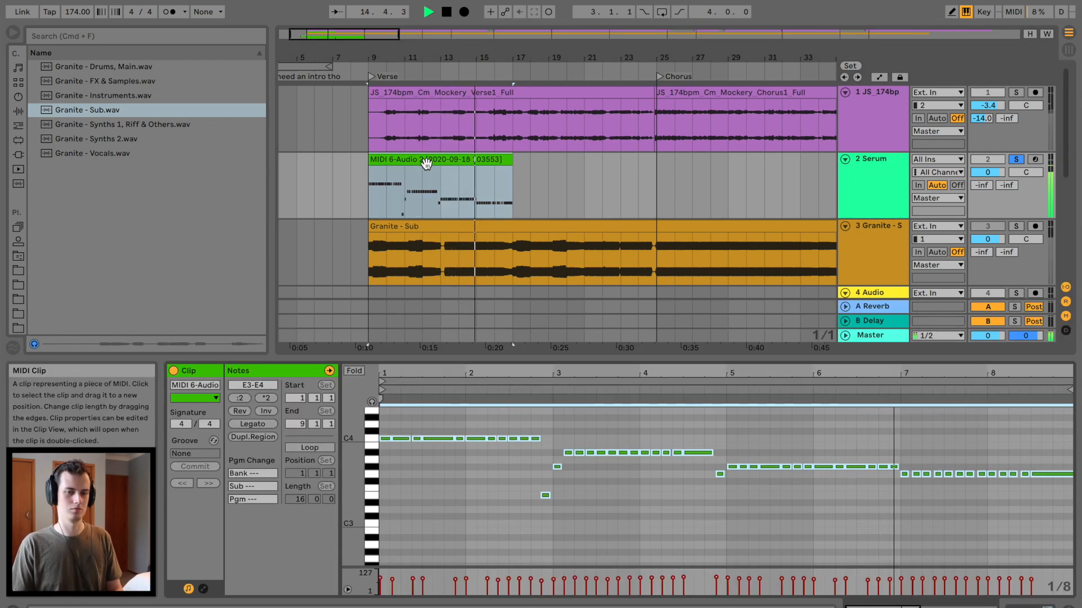
key("space")
left_click(203, 589)
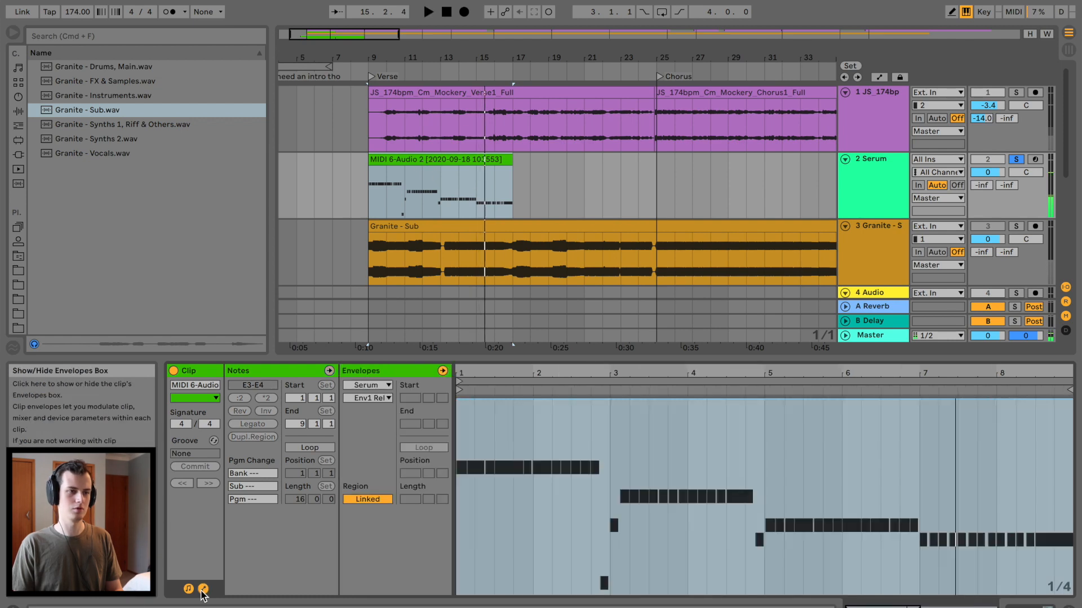
left_click(373, 386)
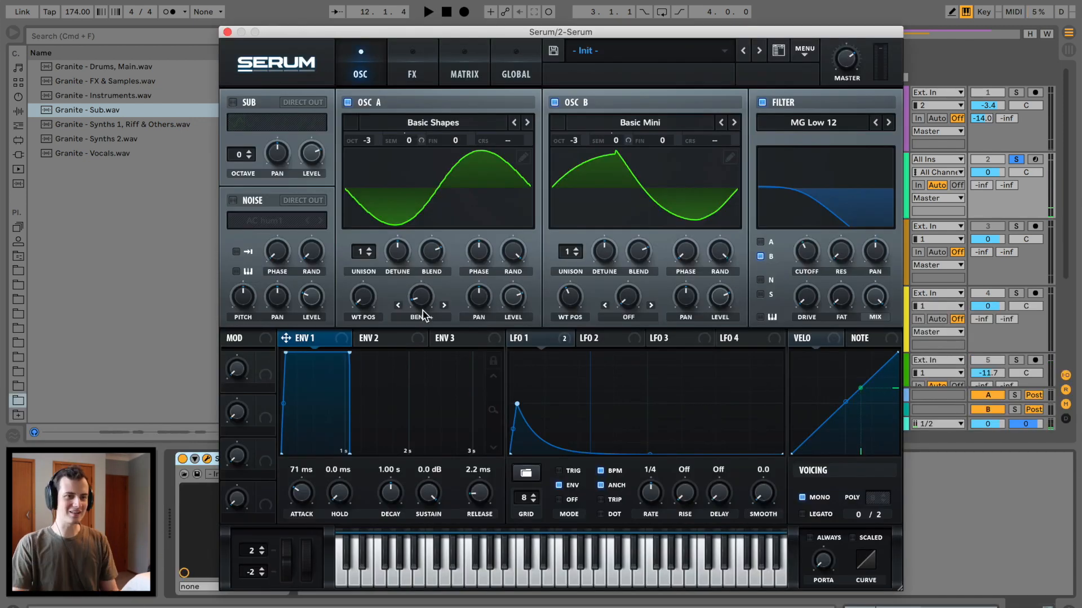
During playback, set Oscillator A's phase to 0 degrees, raise Oscillator B's phase and slightly lower the filter cutoff.
left_click_drag(485, 238, 458, 267)
key("space")
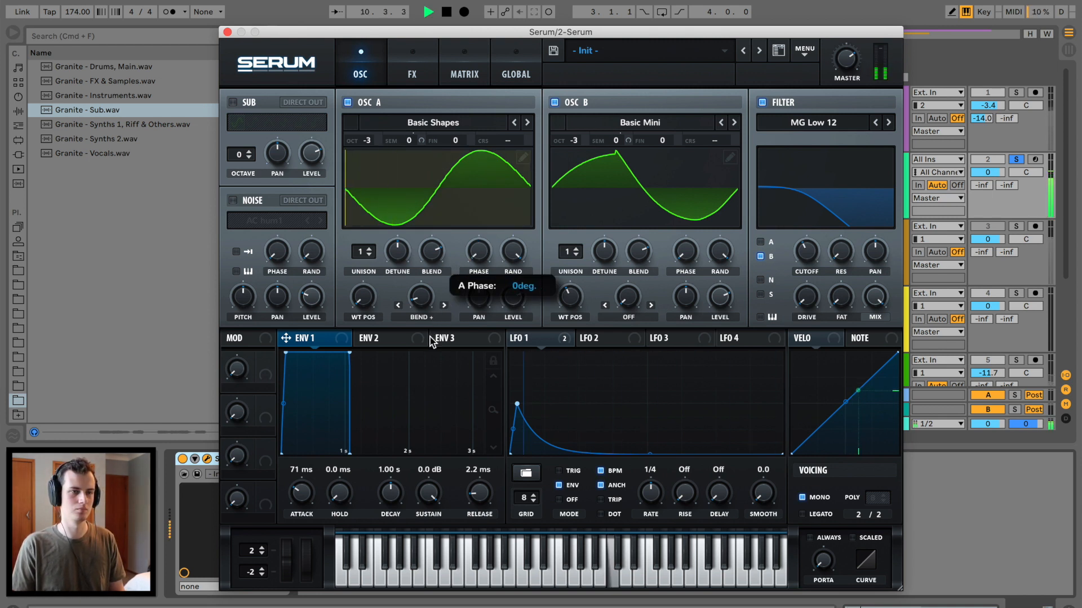
mouse_move(690, 257)
left_mouse_down()
mouse_move(702, 142)
mouse_move(702, 166)
left_mouse_up()
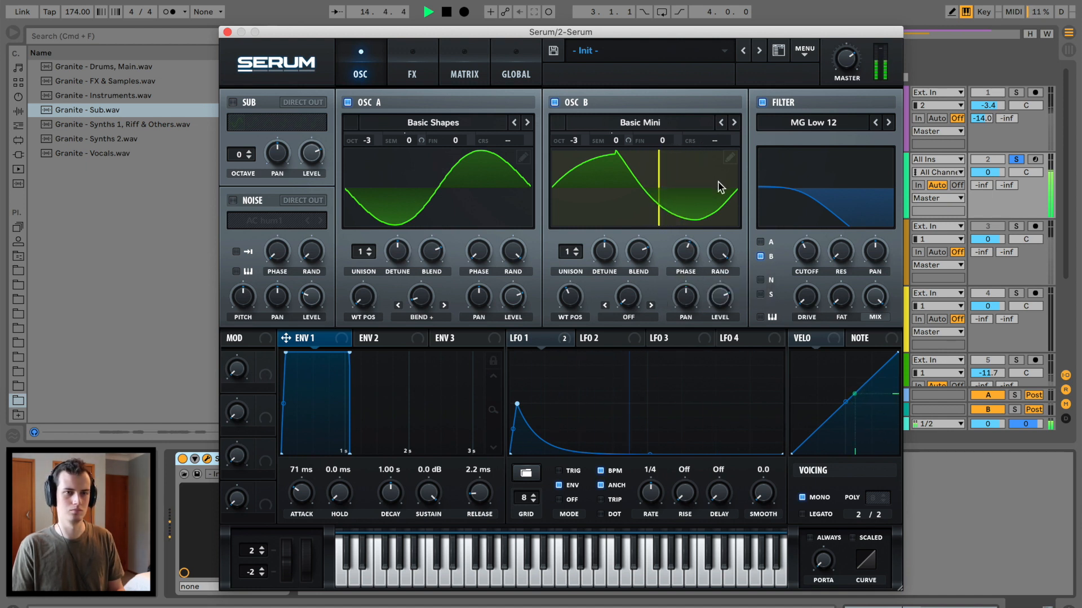
mouse_move(806, 252)
left_mouse_down()
mouse_move(798, 290)
mouse_move(802, 259)
left_mouse_up()
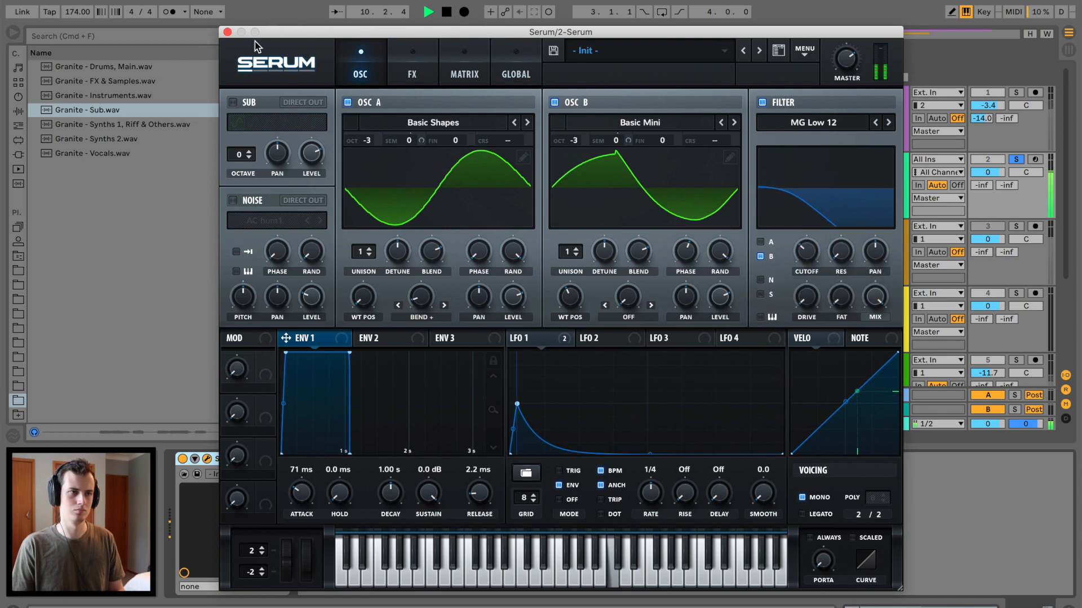
Return from Serum to the MIDI clip's notes and shorten all of them slightly to leave gaps between repeated notes.
left_click(227, 33)
left_click(424, 159)
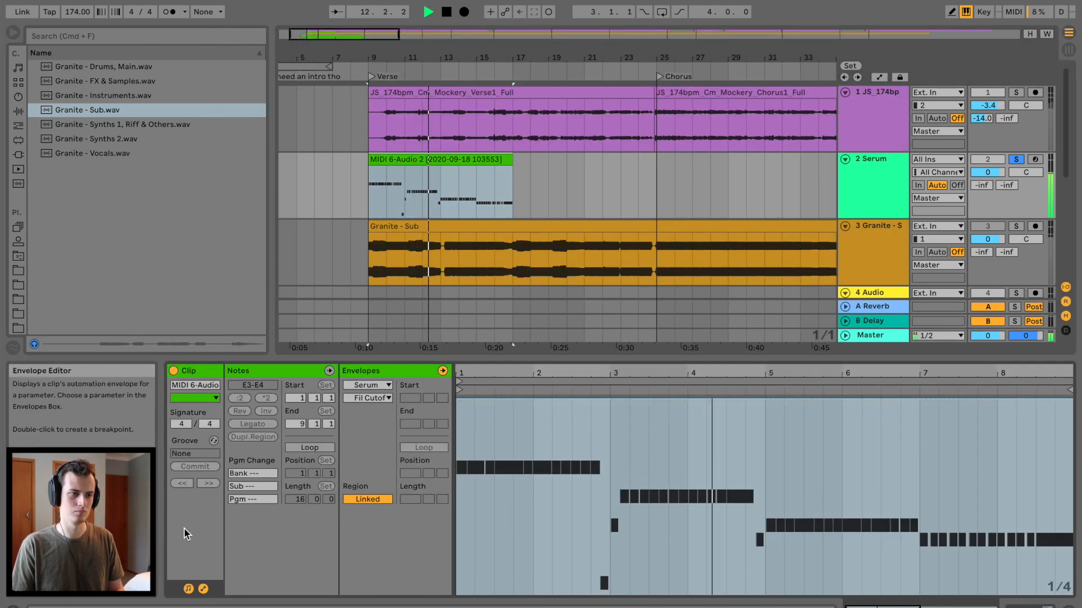
left_click(442, 371)
key("space")
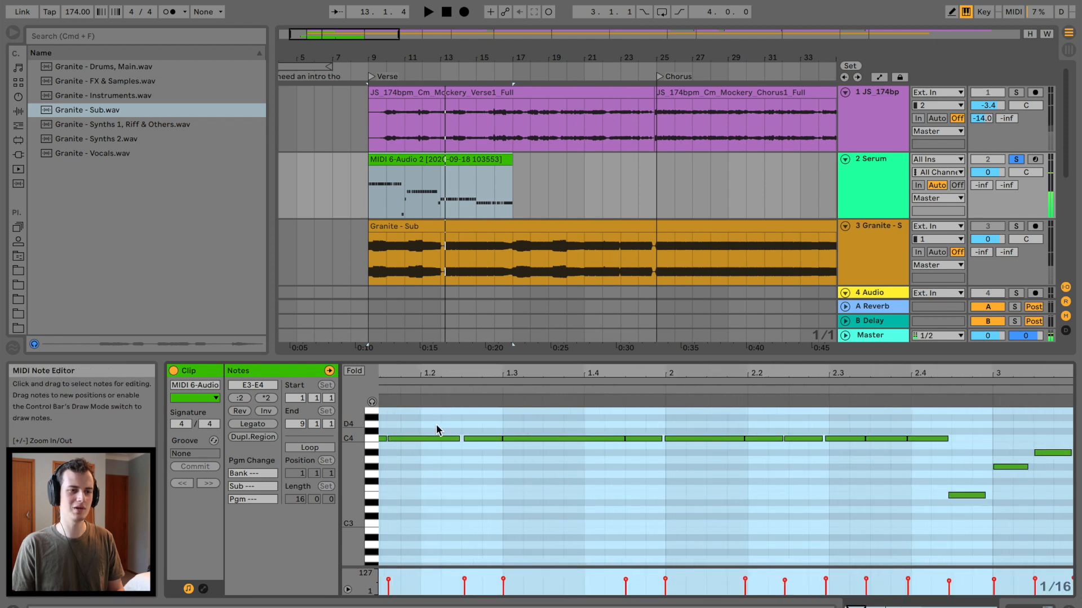
scroll(437, 425, "left", 2)
left_click(439, 424)
key("super+a")
mouse_move(426, 439)
left_mouse_down()
mouse_move(404, 441)
mouse_move(418, 441)
left_mouse_up()
key("space")
Set Envelope 1's release to 60 ms in Serum, audition the sub and close the plugin.
left_click(890, 172)
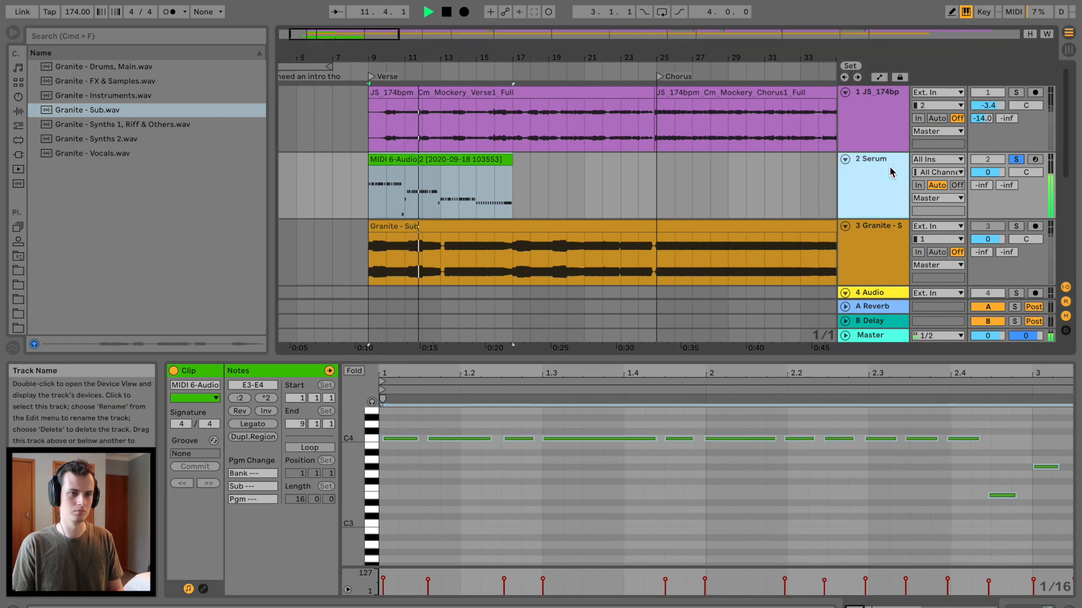
double_click(890, 172)
key("space")
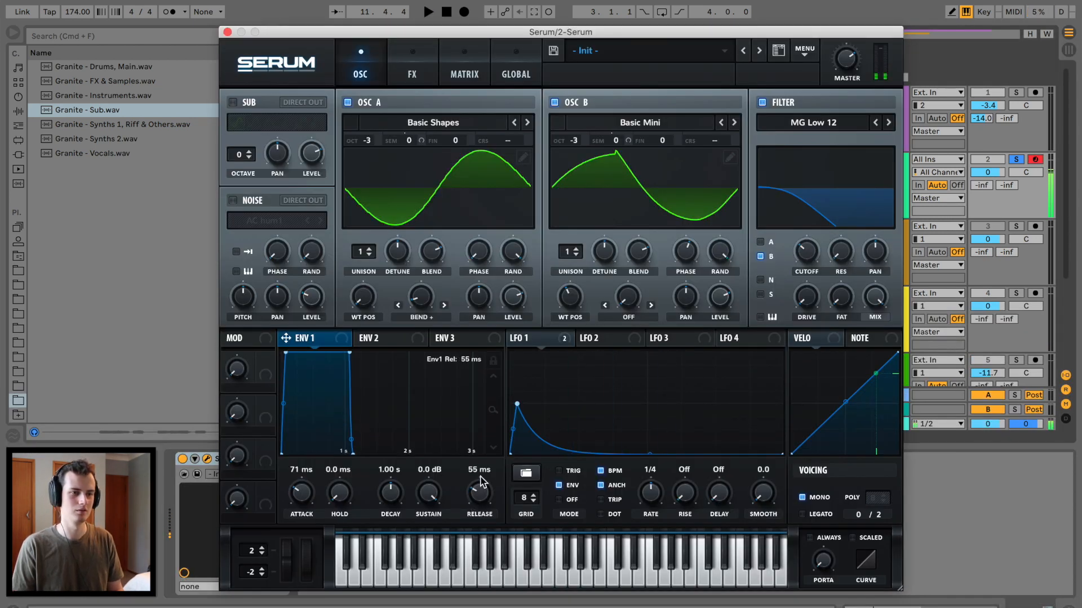
scroll(480, 480, "up", 1)
key("space")
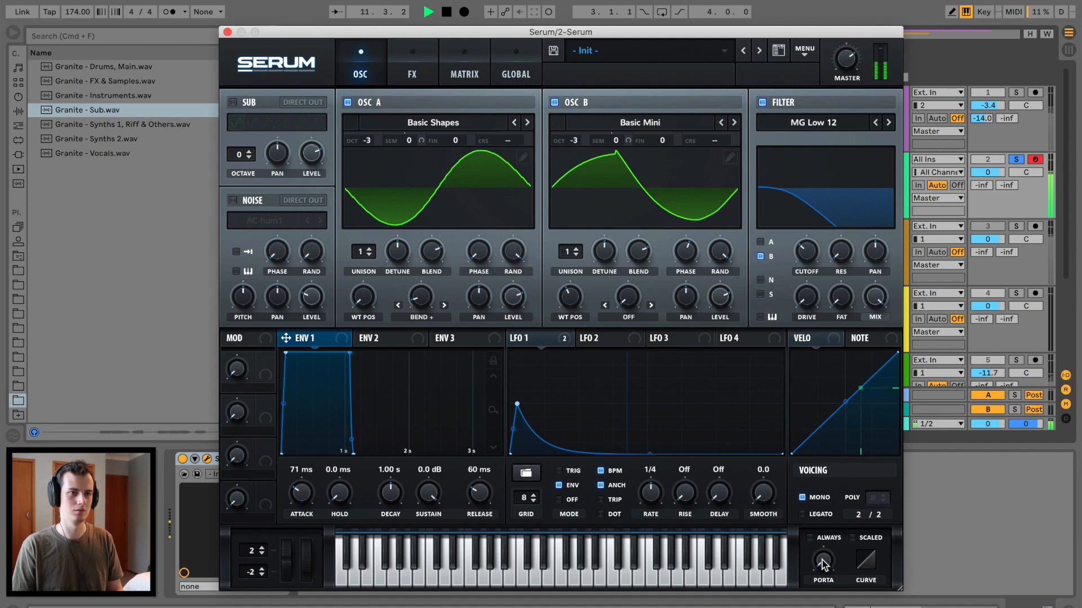
left_click(227, 32)
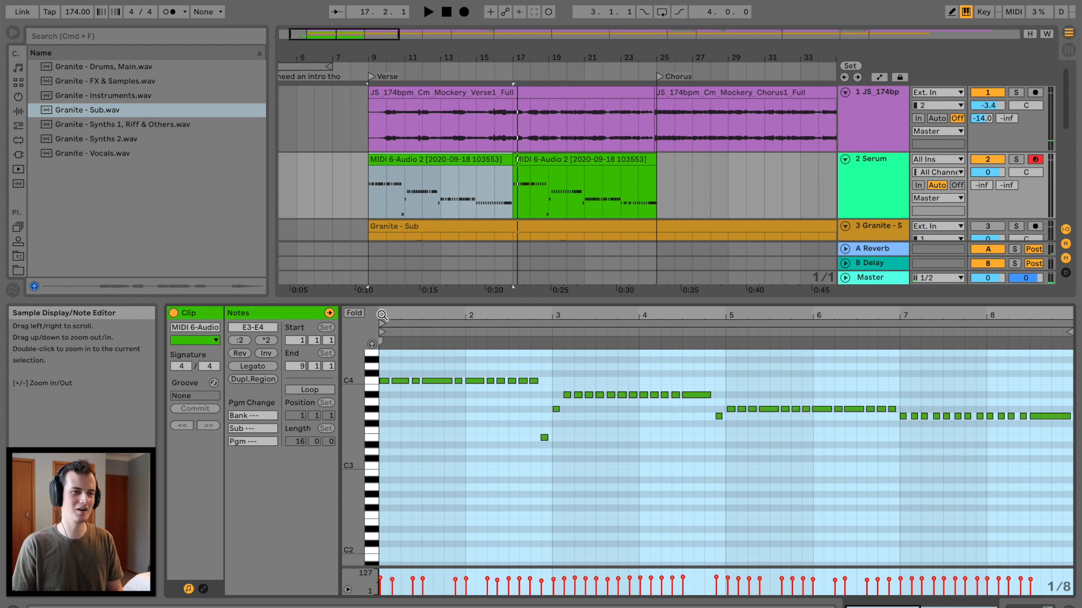
Replace the repeated C4, A#3 and G#3 notes in the first Serum clip with single sustained notes.
left_click_drag(382, 314, 394, 397)
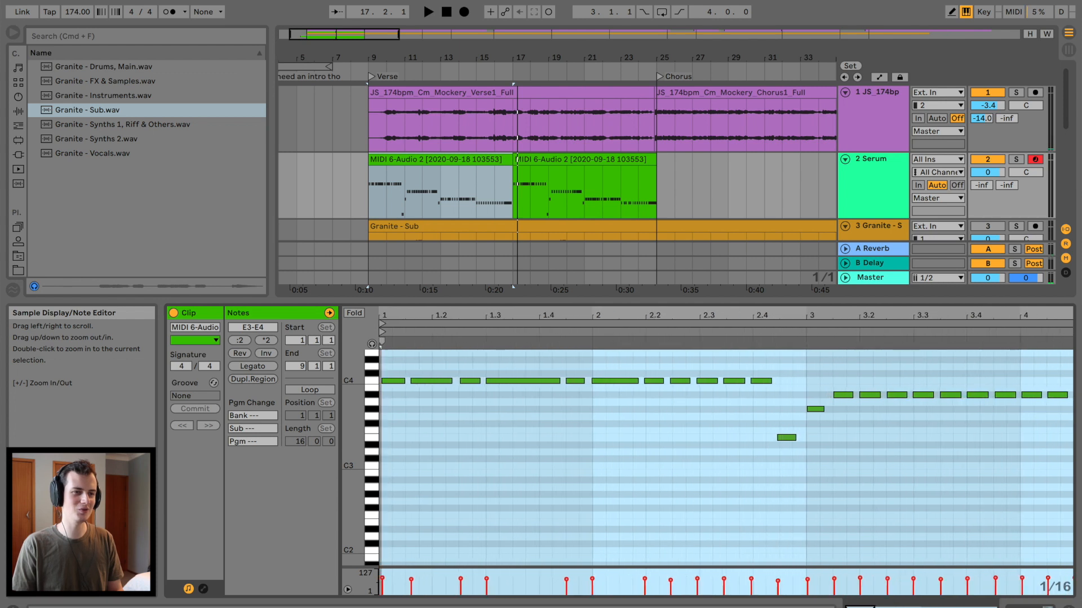
left_click(393, 398)
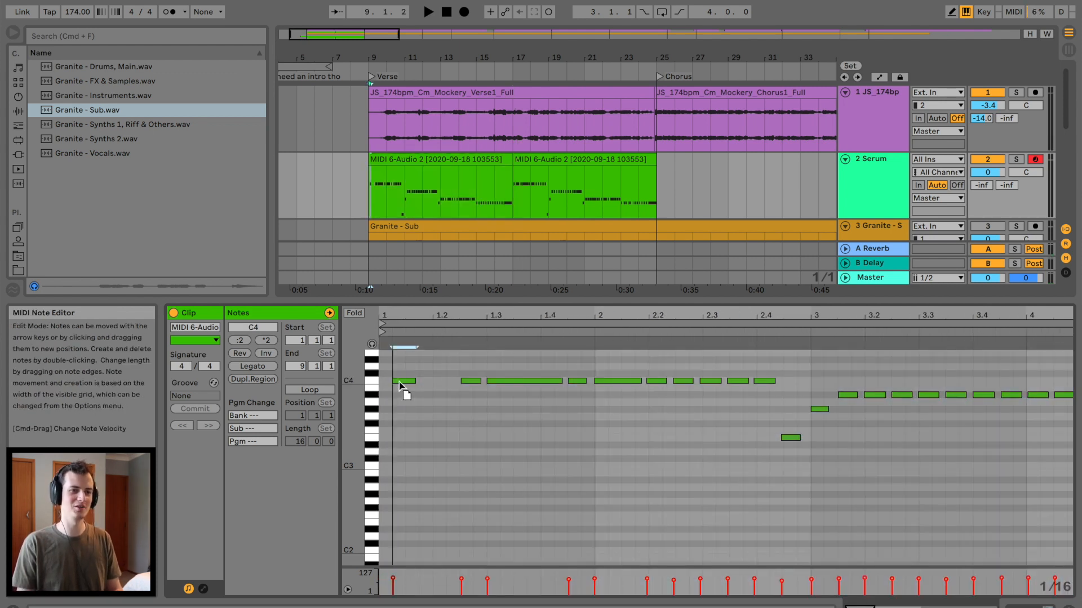
left_click_drag(400, 381, 785, 393)
scroll(732, 400, "right", 5)
left_click_drag(502, 412, 604, 409)
key("space")
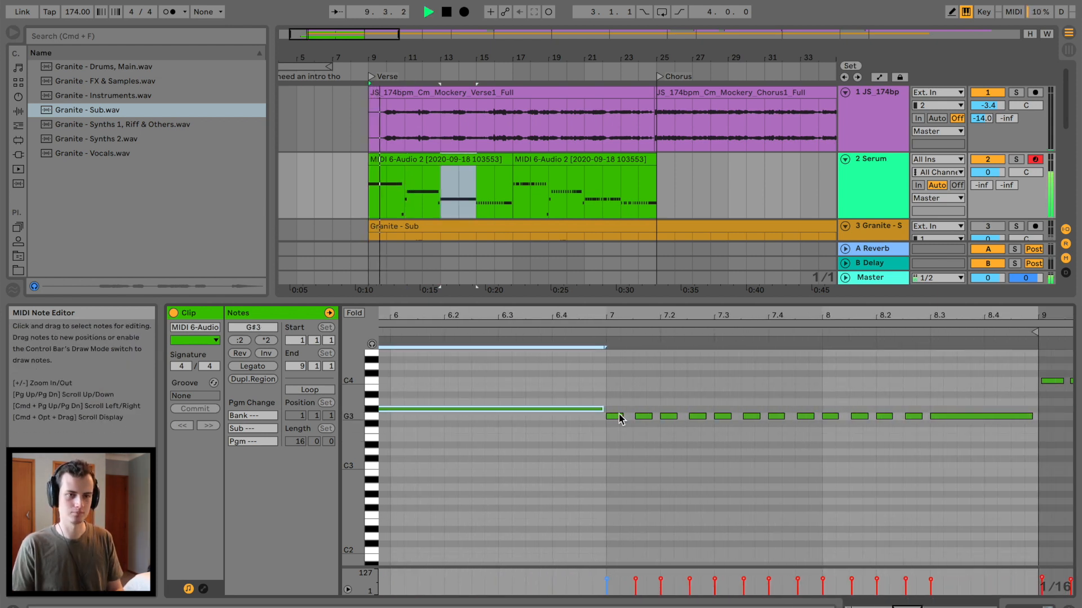
Replace the repeated G3 notes in bars 7 and 8 with one sustained note to the clip's end and select the clip.
left_click(921, 419)
left_click_drag(921, 418, 1039, 417)
scroll(746, 425, "left", 15)
scroll(745, 421, "right", 10)
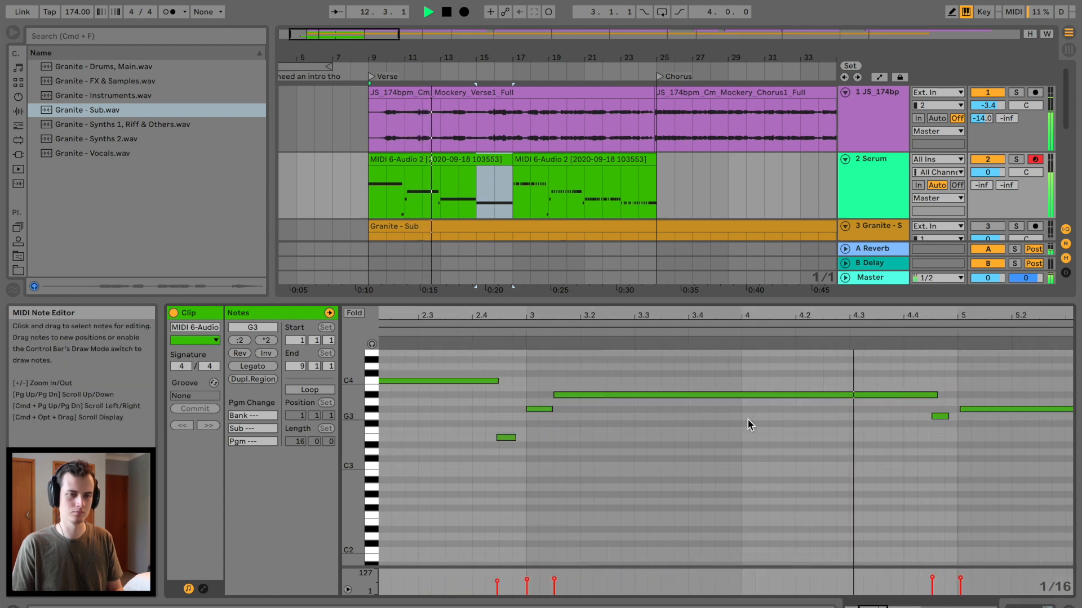
scroll(723, 422, "left", 10)
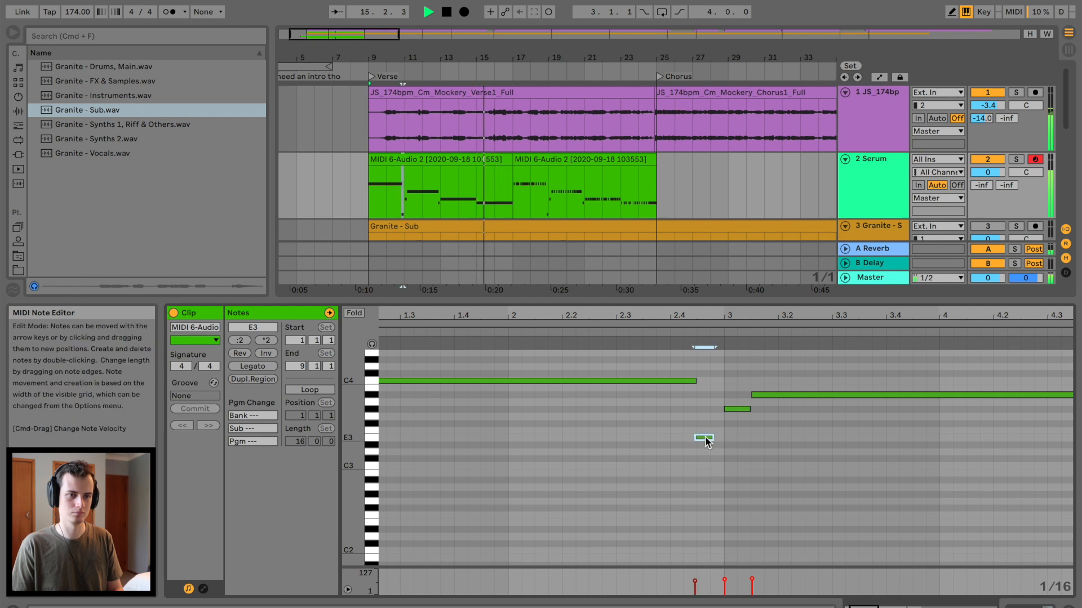
left_click(463, 161)
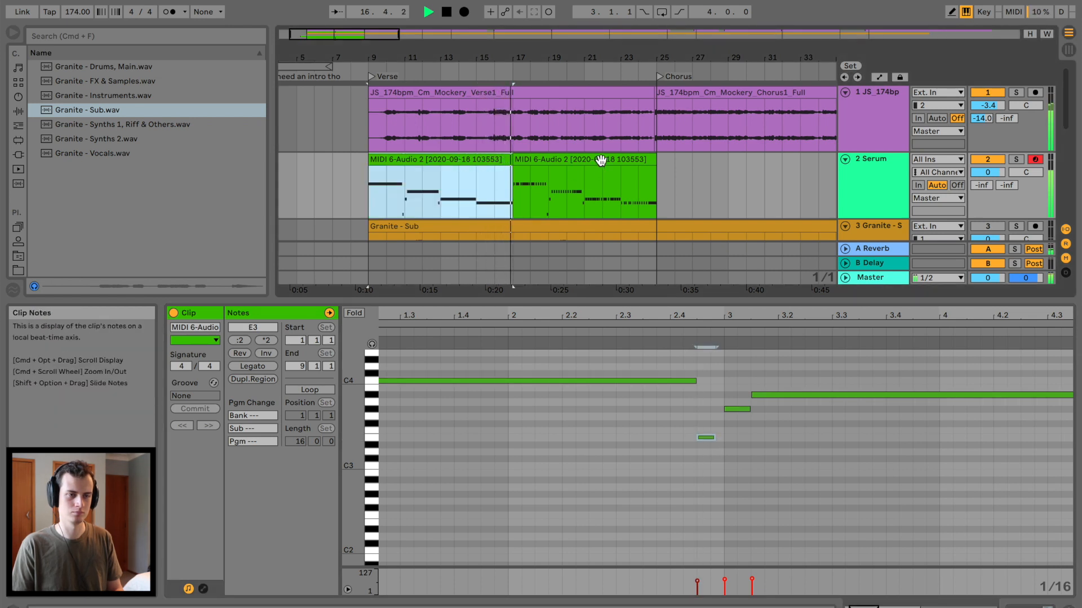
Move the repeated-note Serum clip to bar 25, deactivate it and duplicate the sustained-note clip to bar 17.
left_click_drag(588, 159, 727, 160)
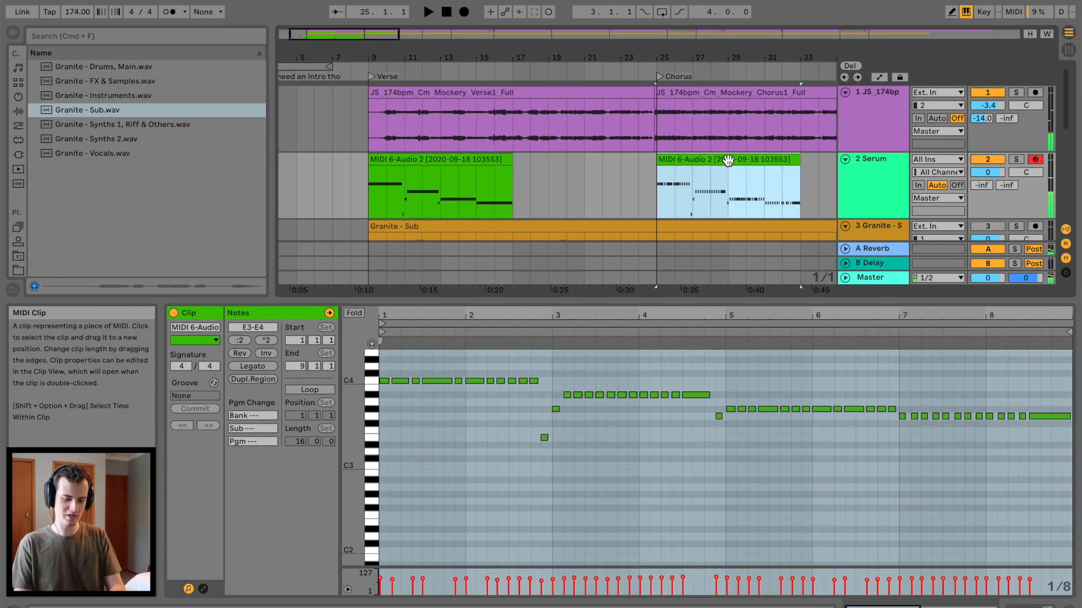
key("0")
left_click(383, 160)
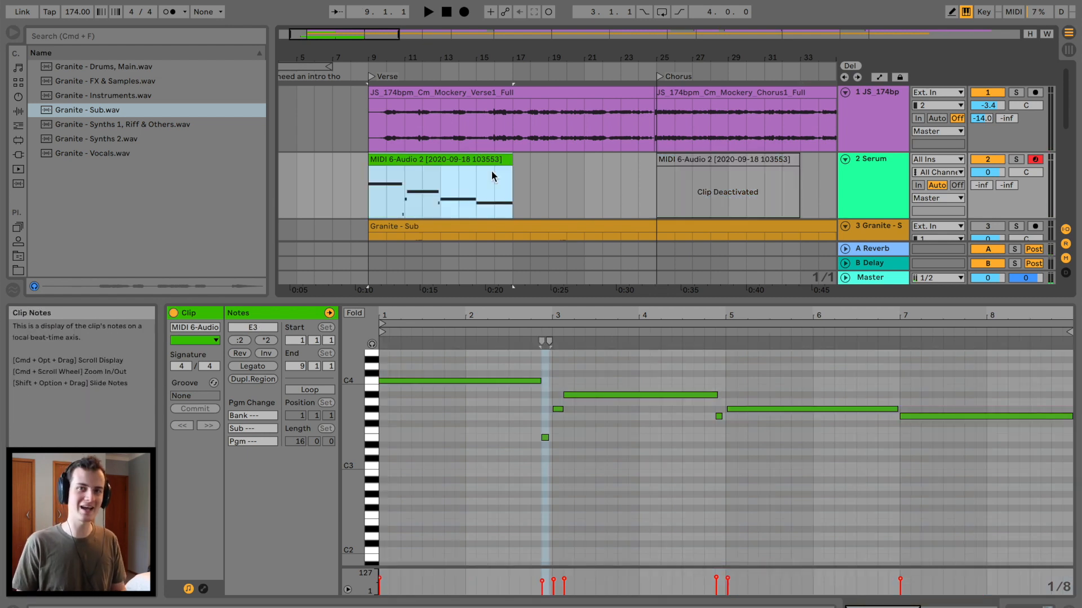
key("super+d")
left_click(609, 205)
Add an Arpeggiator MIDI effect before Serum on the Serum track.
left_click(870, 174)
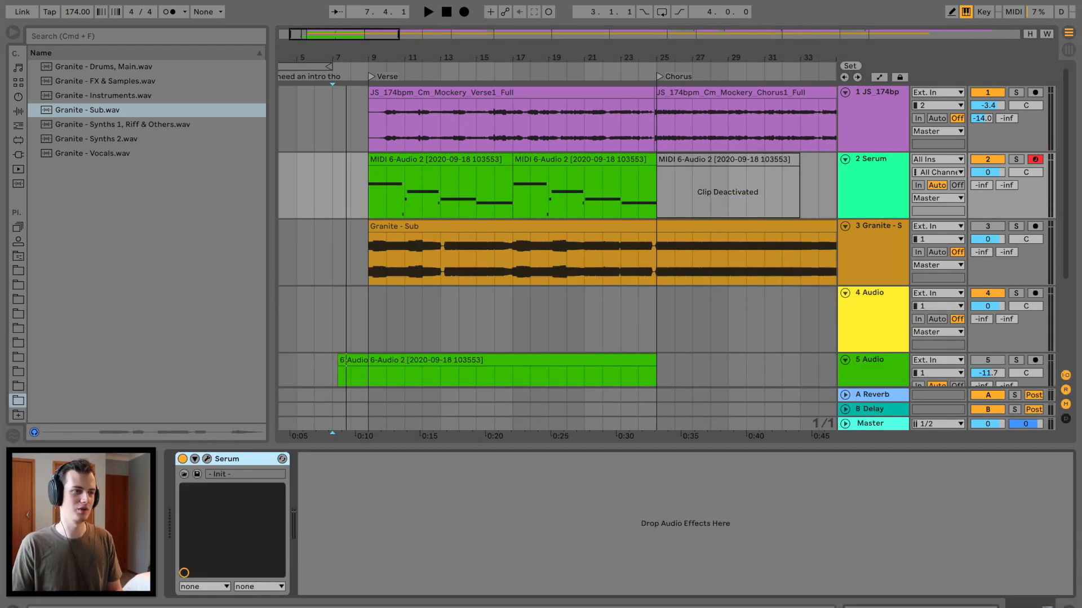
left_click(18, 140)
left_click(17, 126)
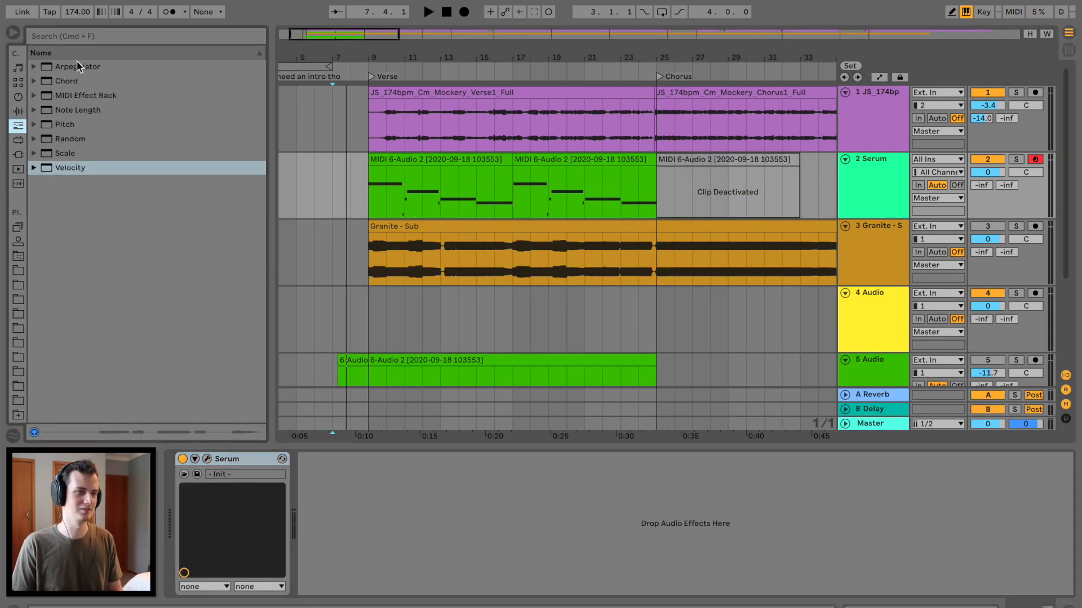
left_click_drag(78, 67, 455, 203)
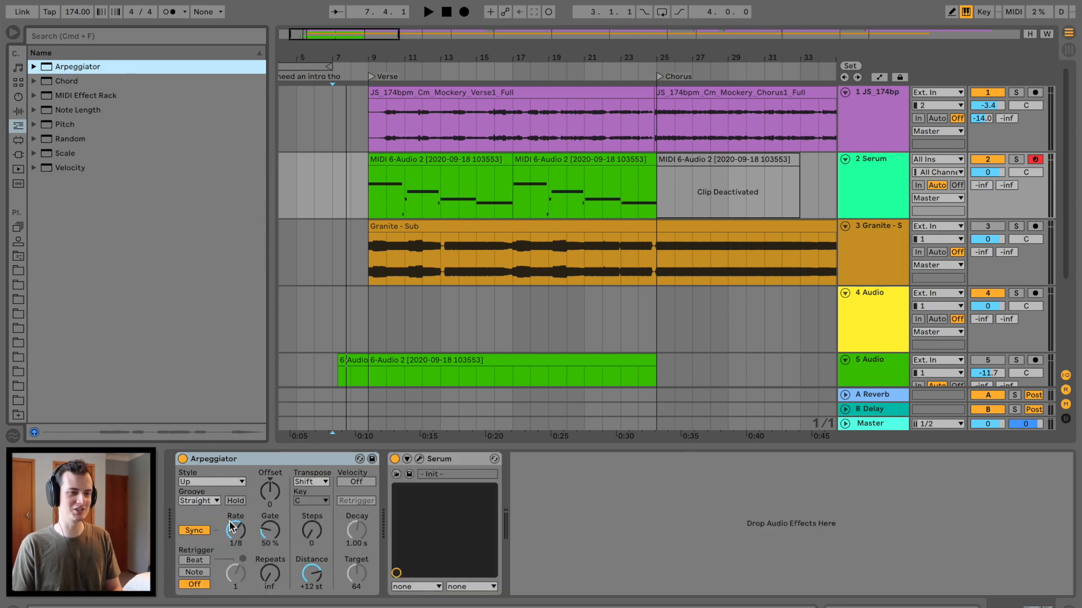
key("space")
Solo the Granite - Sub reference track and audition its sub bass from the start of the verse.
left_click(377, 243)
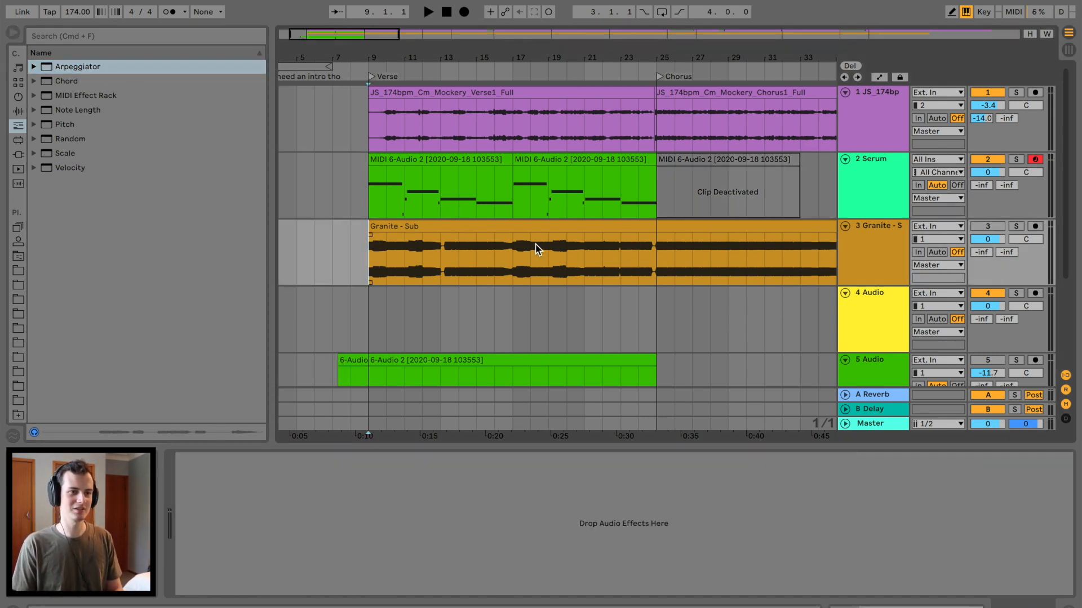
left_click(1016, 226)
key("space")
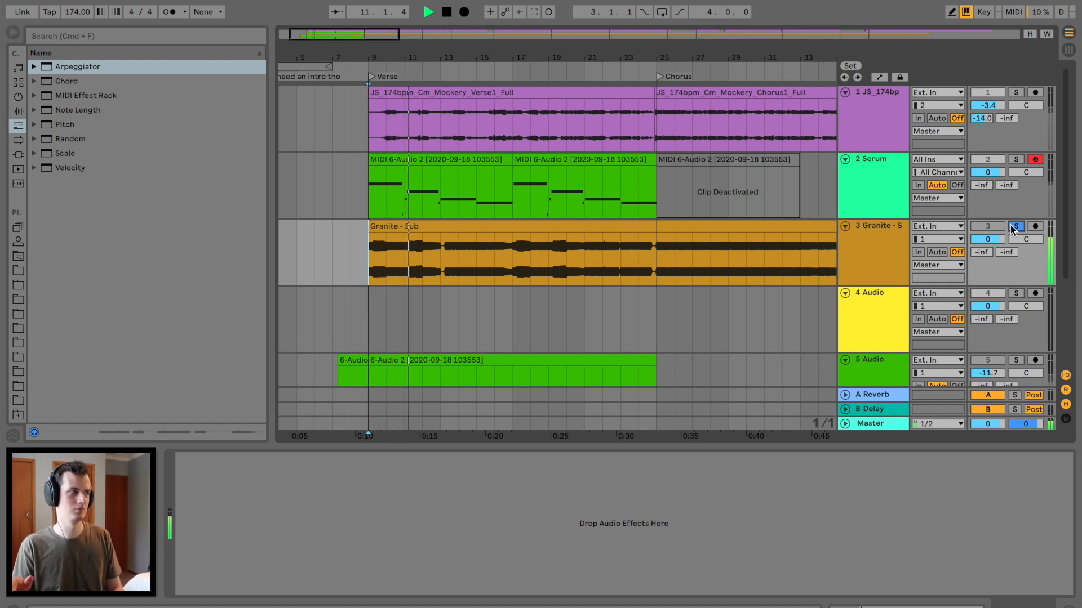
key("space")
Solo the Serum track and set the Arpeggiator's gate to 86 % while playing the first clip.
left_click(1016, 160)
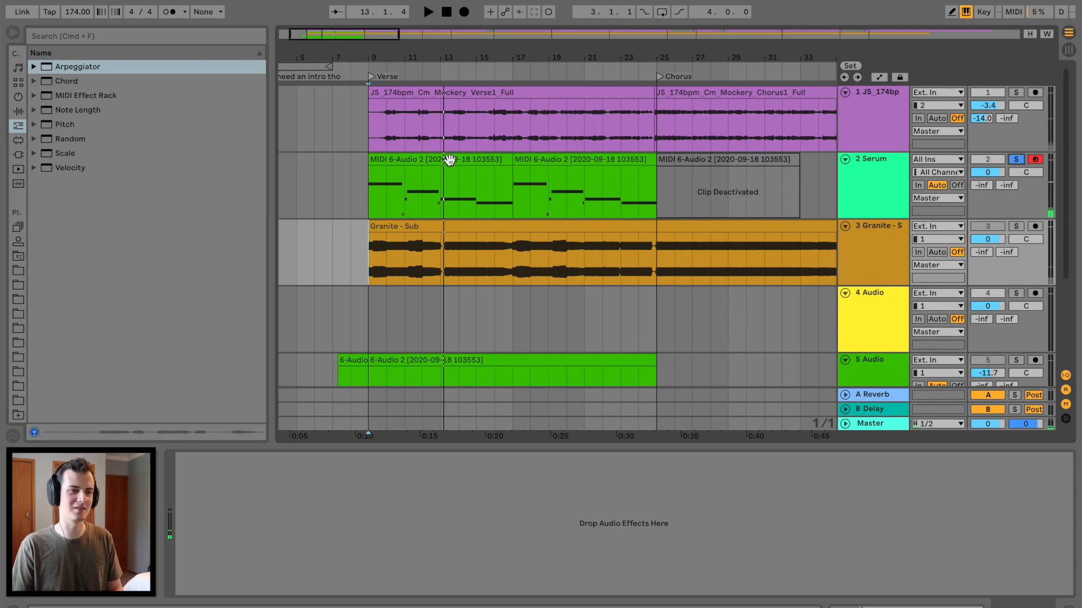
left_click(449, 160)
key("space")
left_click_drag(270, 529, 270, 496)
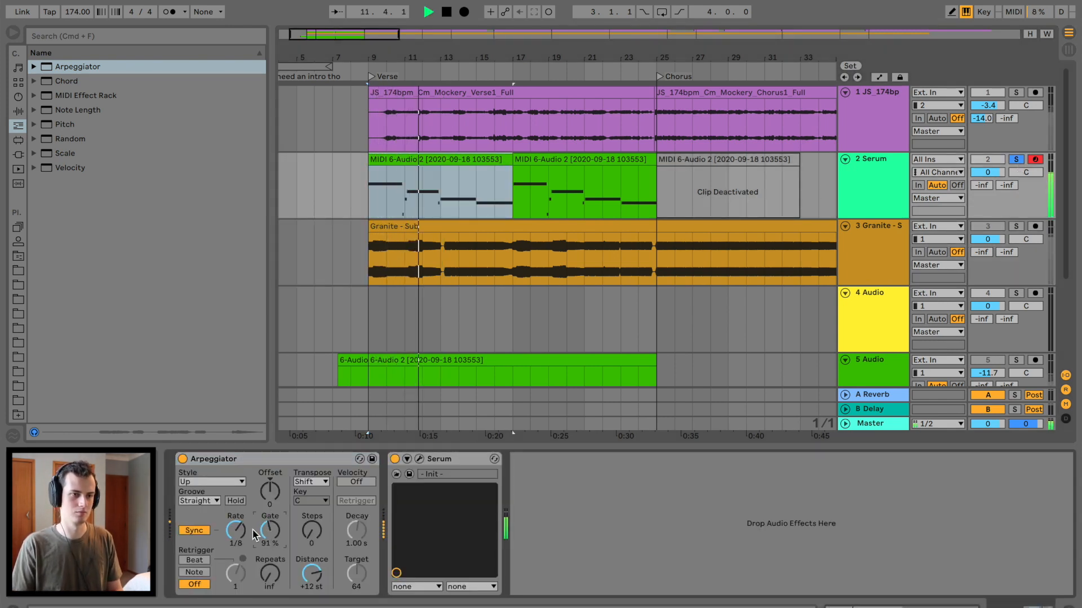
mouse_move(270, 531)
left_mouse_down()
mouse_move(270, 541)
mouse_move(270, 501)
mouse_move(270, 540)
left_mouse_up()
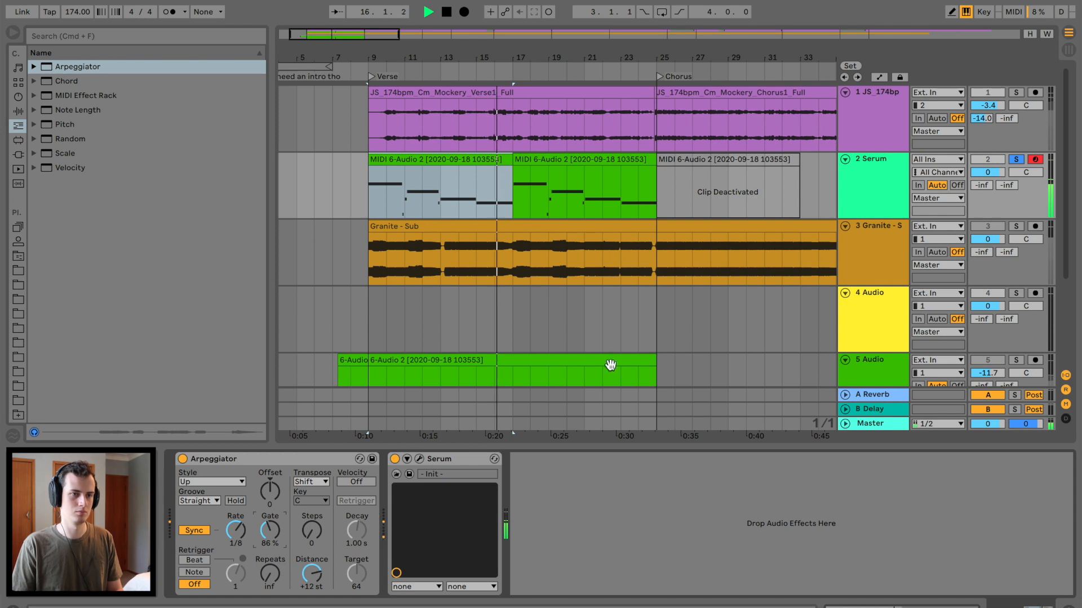
Stop playback and select all the sustained notes in the first Serum clip to inspect them.
double_click(461, 160)
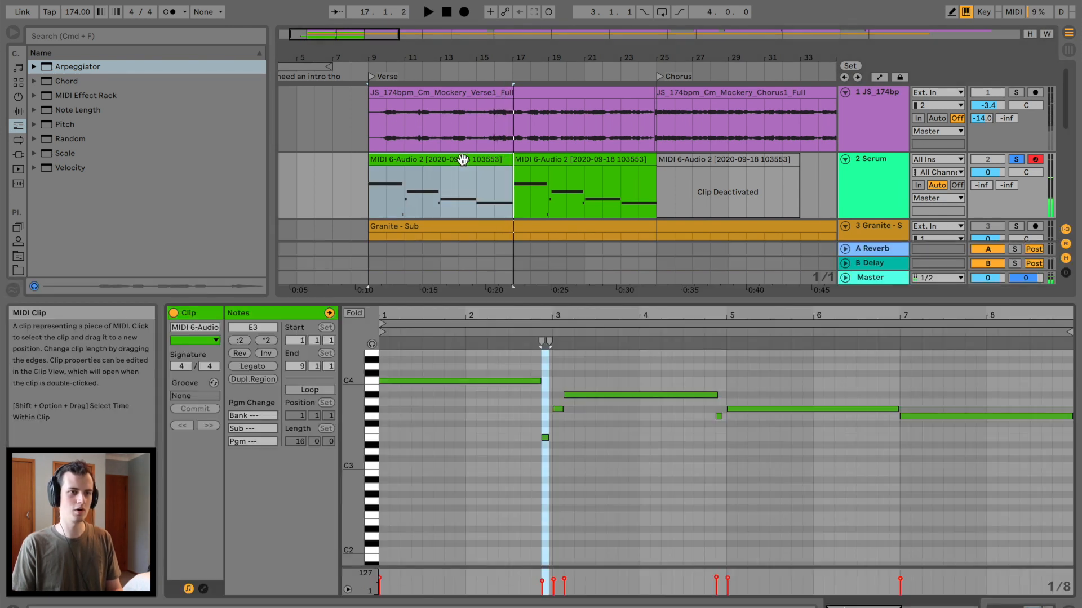
key("space")
key("super+a")
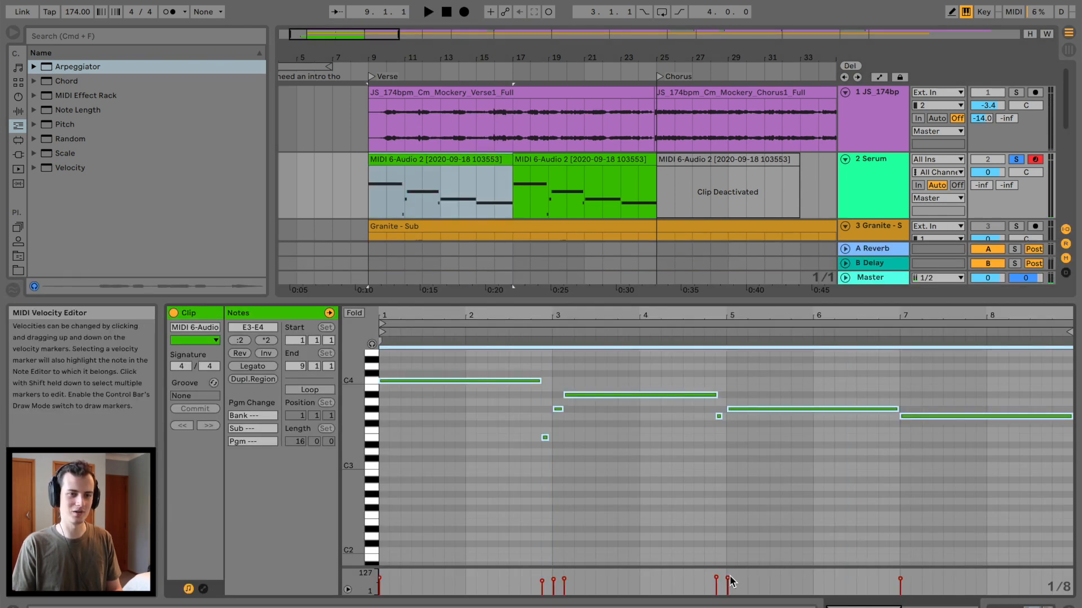
Open Serum from the track's devices and reset oscillator A's phase to its default.
left_click(884, 173)
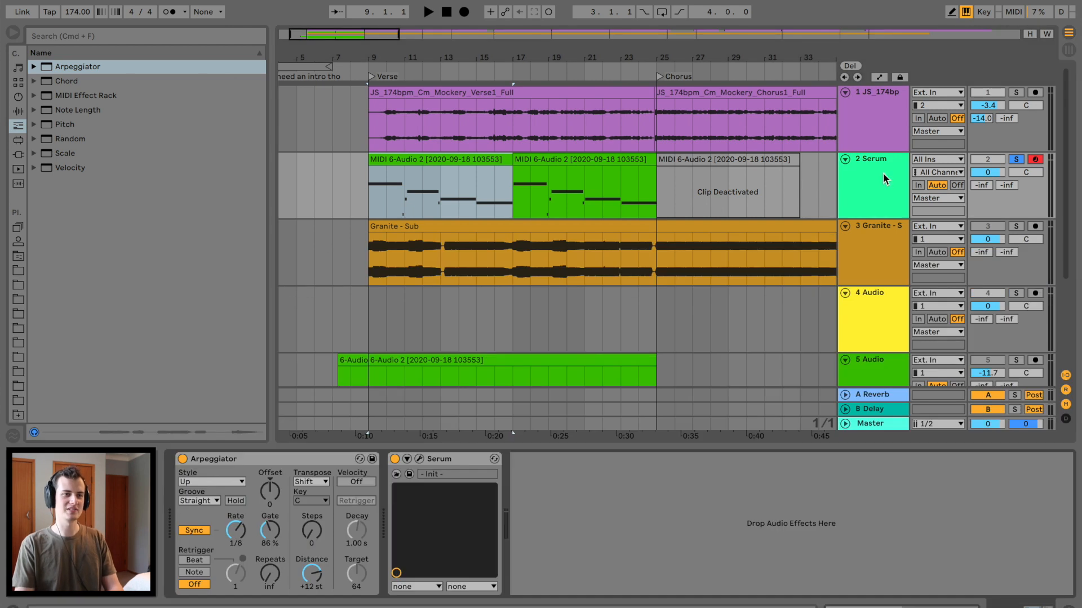
left_click(420, 460)
left_click(479, 243)
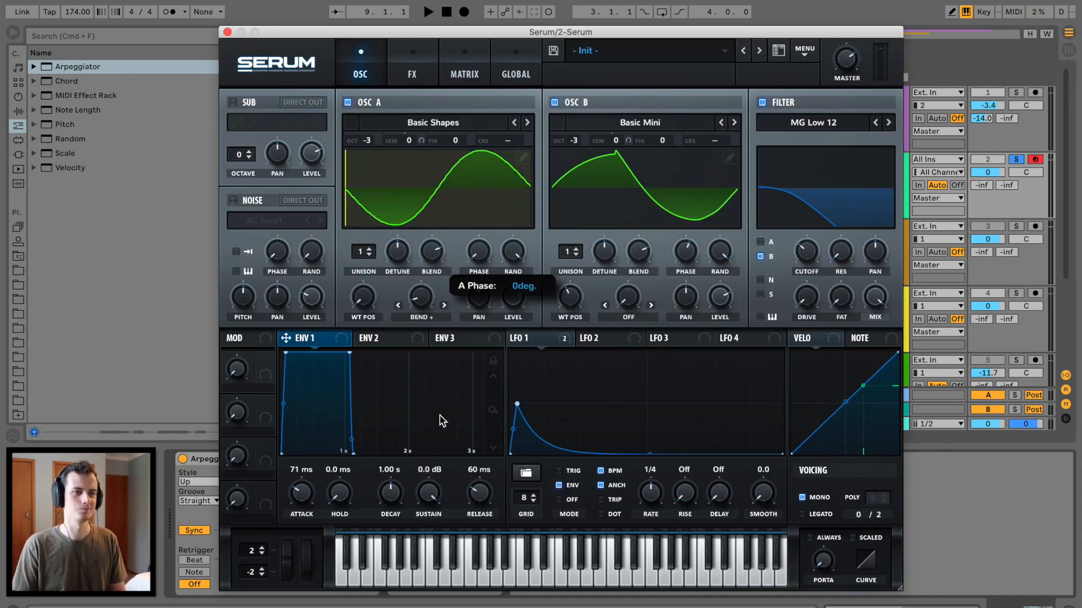
left_click(478, 254)
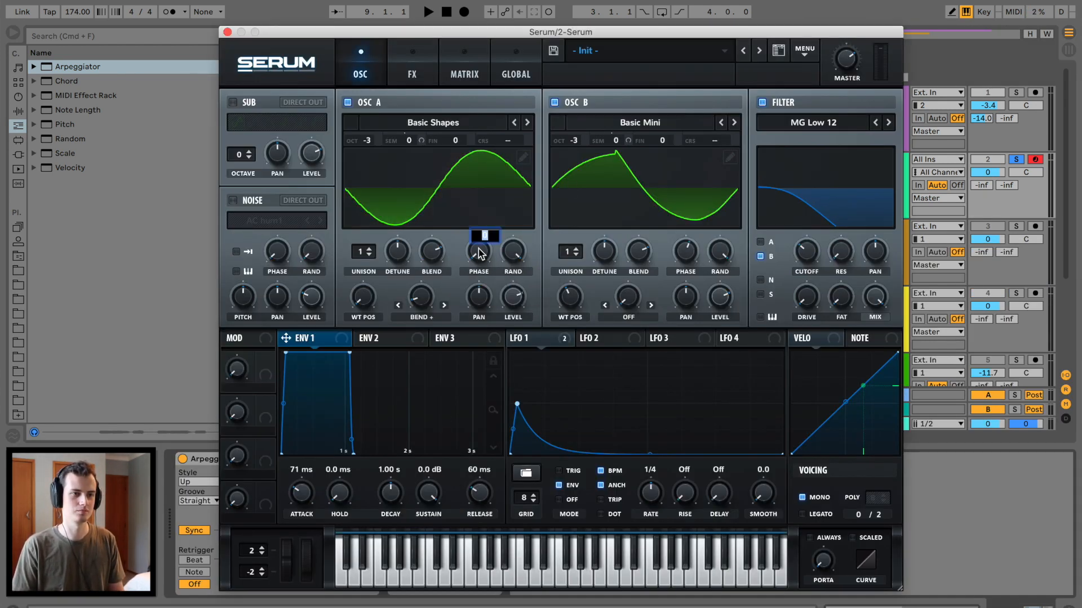
right_click(479, 255)
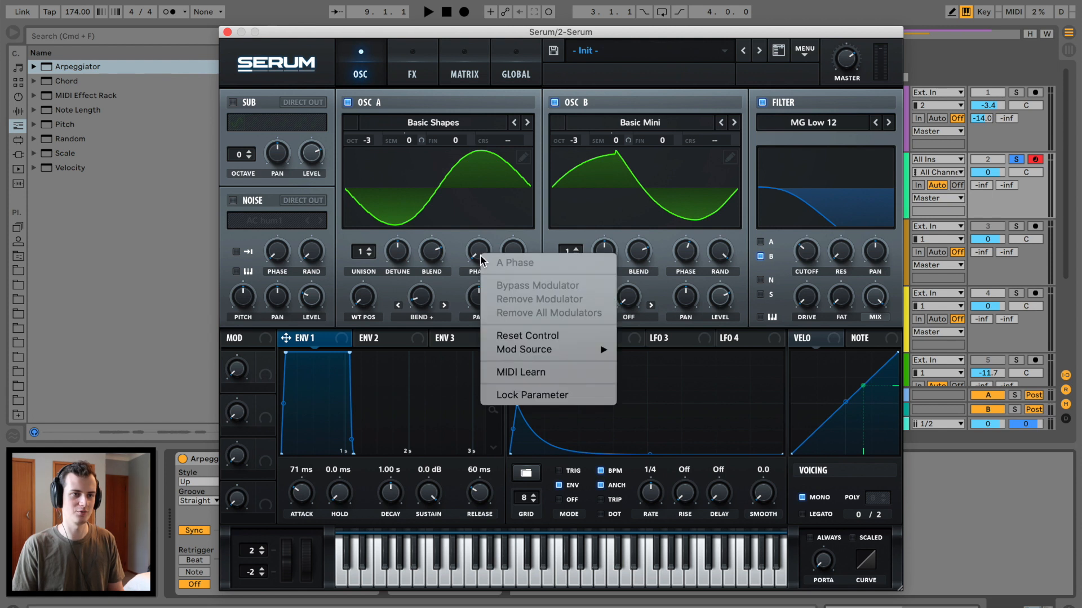
left_click(527, 336)
left_click_drag(482, 250, 482, 248)
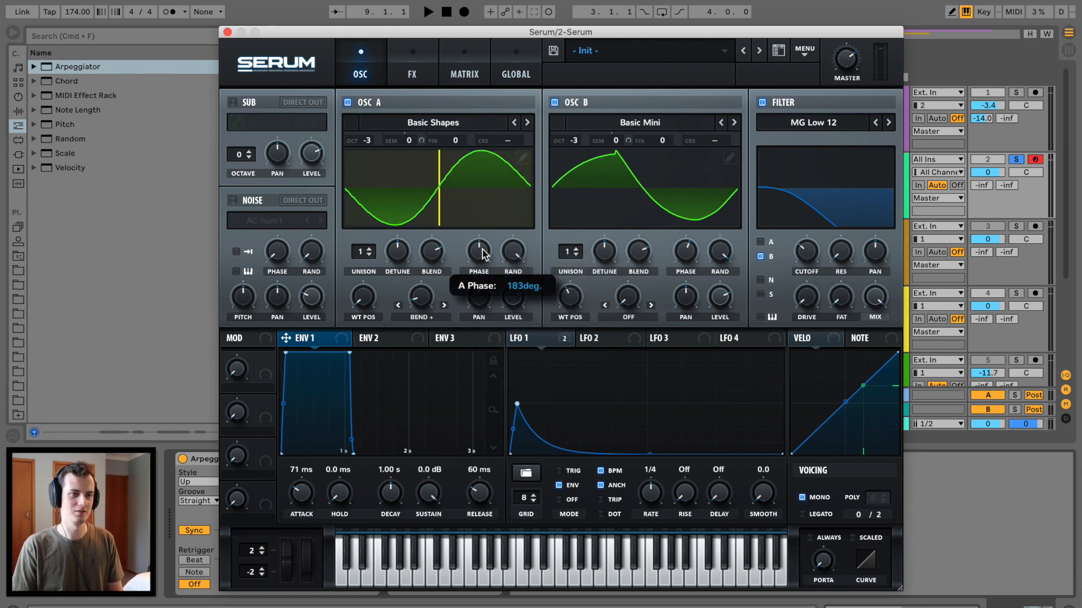
right_click(482, 255)
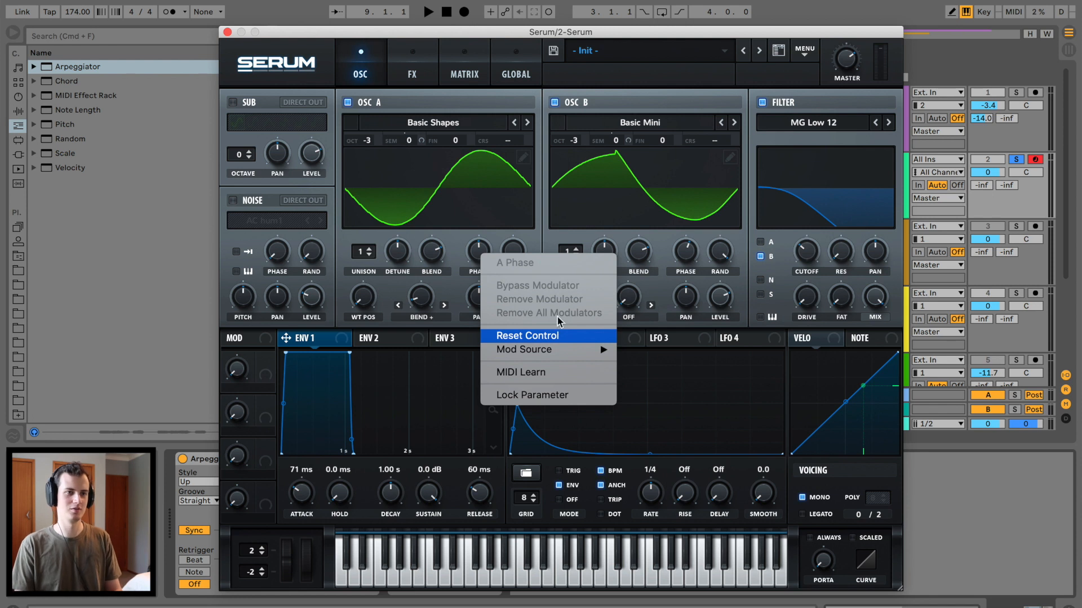
left_click(554, 335)
left_click(694, 253)
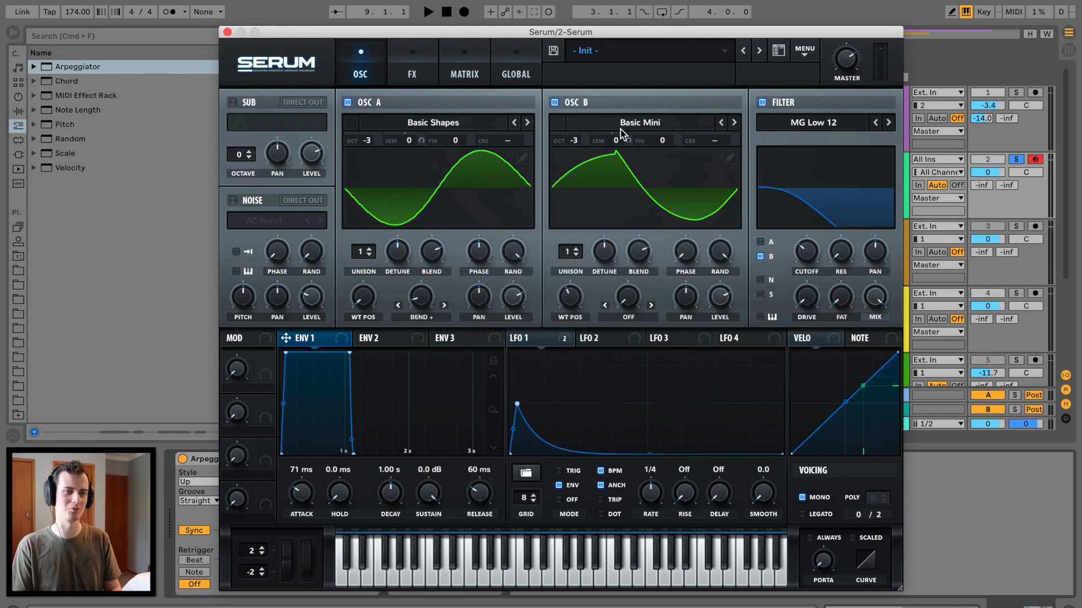
Set the attack of Serum's compressor to 417.8 ms, adjust its release while auditioning and close the plugin.
key("space")
mouse_move(843, 245)
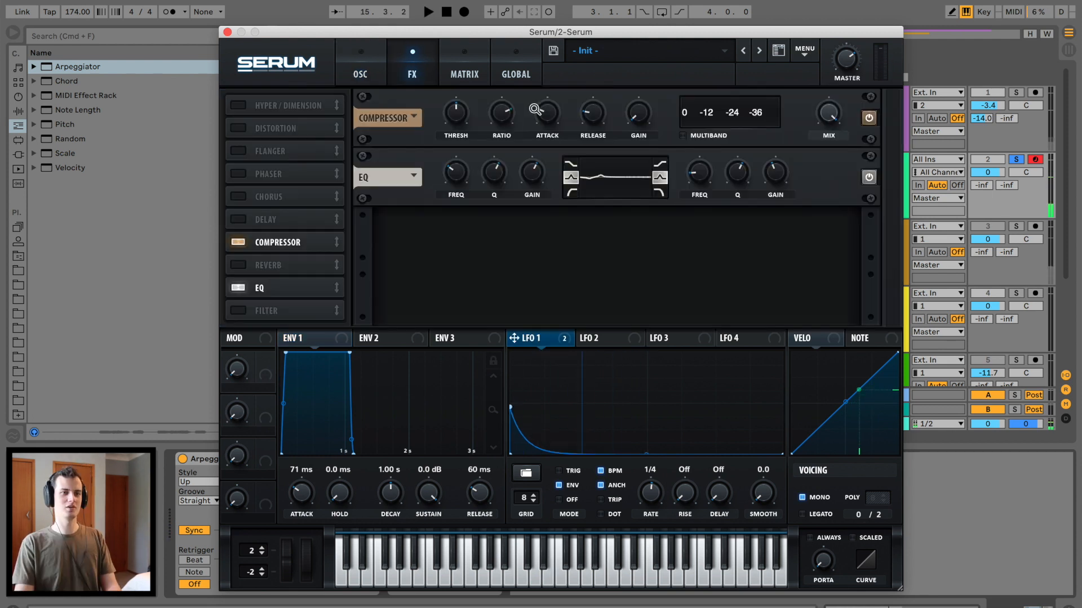
left_click_drag(547, 119, 556, 59)
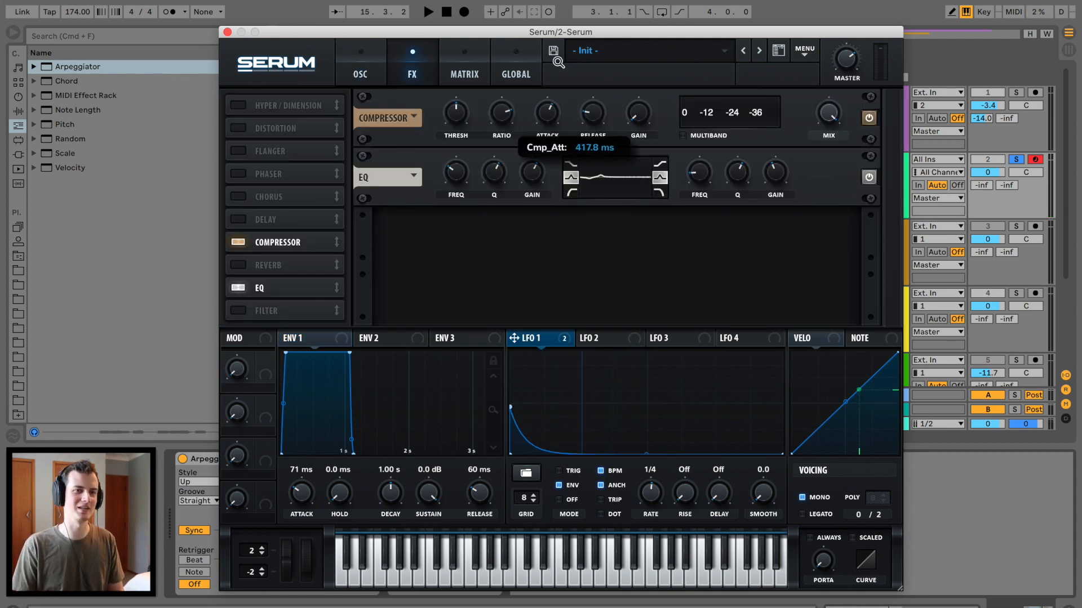
key("space")
left_click_drag(594, 110, 639, 82)
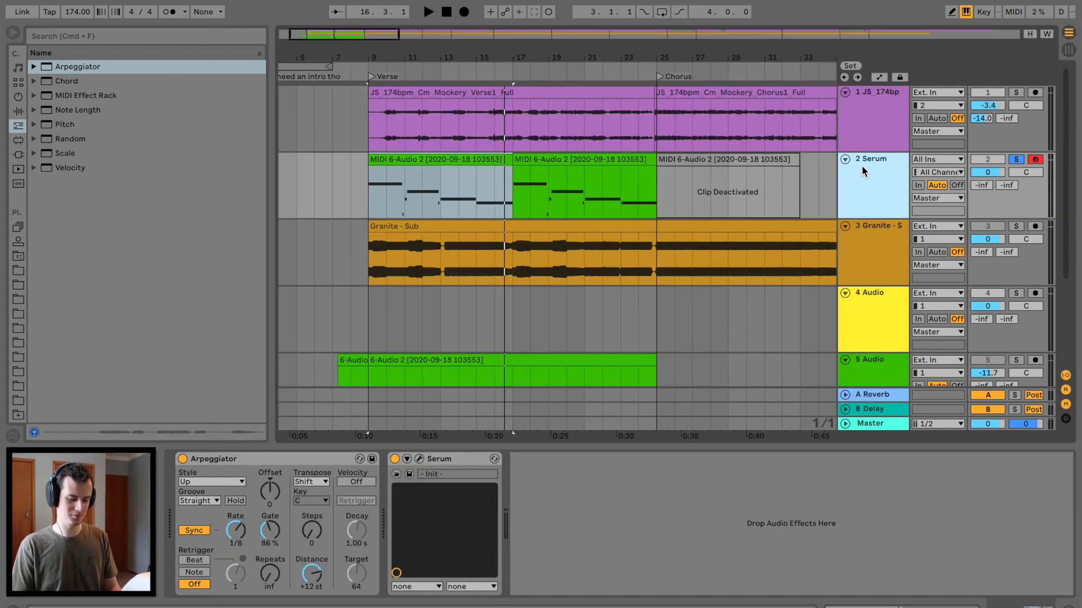
Insert a MIDI track with an empty Simpler below Serum and expand the Antidote Audio - Apollo pack's Kicks folder.
key("super+shift+t")
left_click(856, 251)
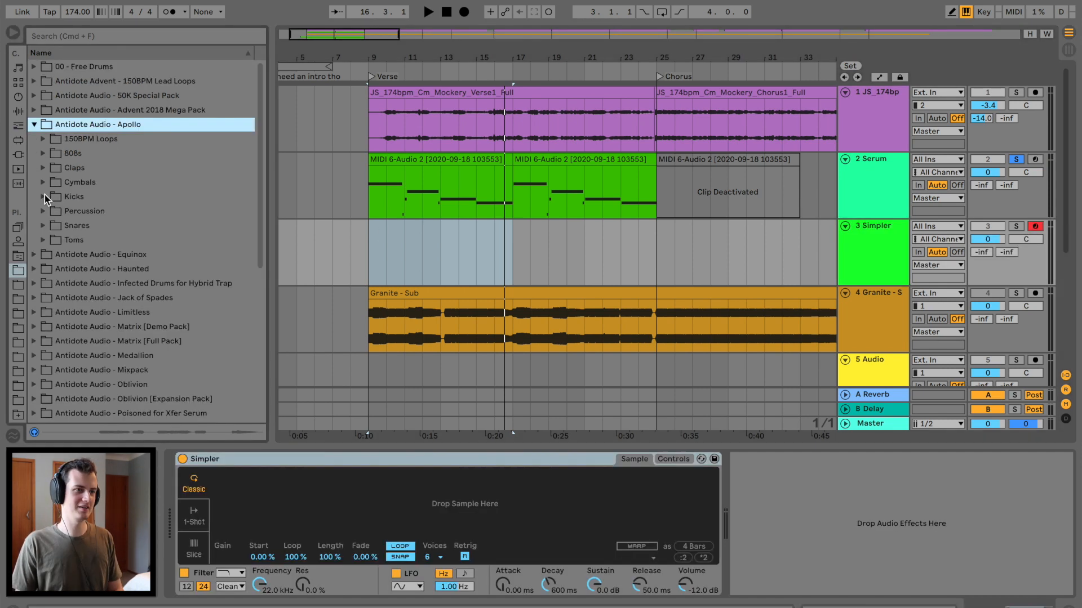
key("Down")
key("Down")
key("Down")
key("Down")
key("Down")
key("Right")
Audition the Apollo clean kick samples and load Apollo Clean Kick 15.wav into Simpler.
key("Down")
key("Down")
key("Down")
key("Down")
key("Down")
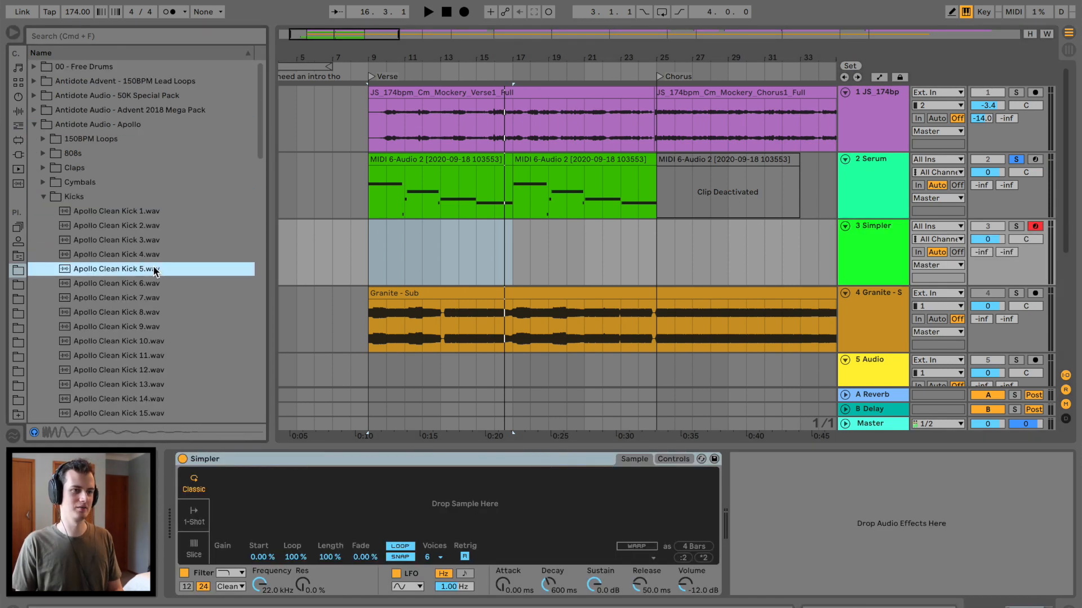
key("Down")
key("Down")
key("Down")
key("Down")
key("Down")
key("Down")
key("Down")
key("Down")
key("Down")
key("Down")
left_click(151, 293)
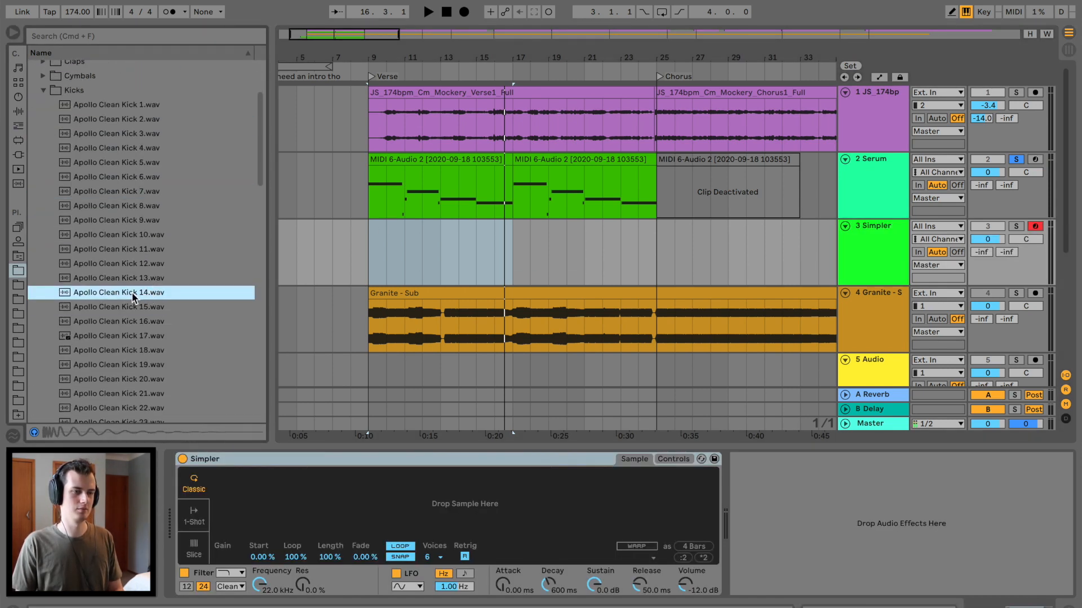
left_click(130, 313)
left_click_drag(330, 528, 331, 527)
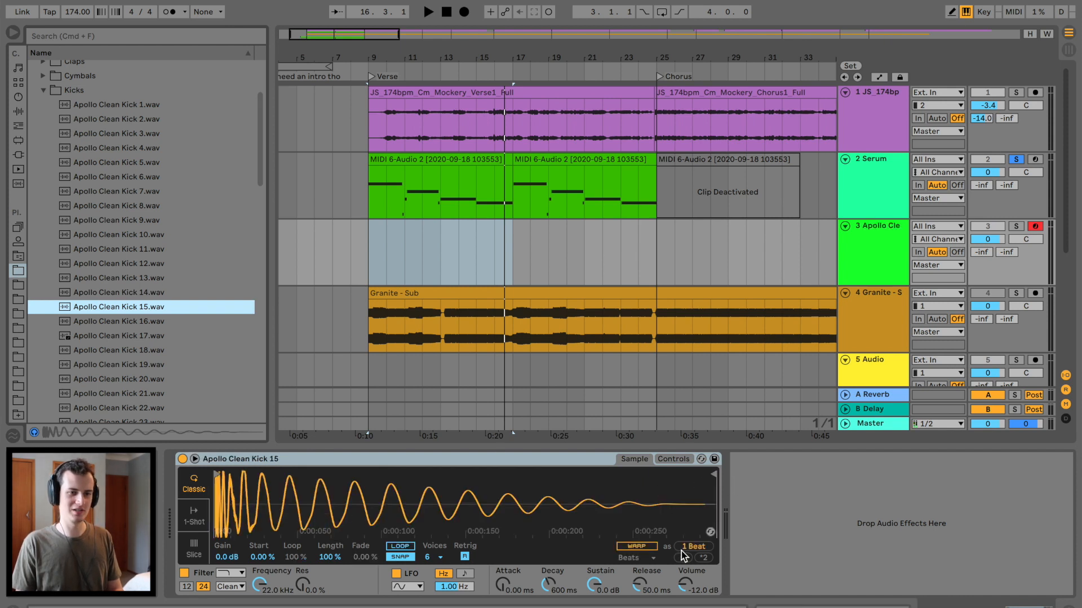
Lower Simpler's filter frequency to 534 Hz, paste the sub's MIDI clip at bar 9 of the kick track and audition it soloed.
left_click_drag(261, 584, 261, 605)
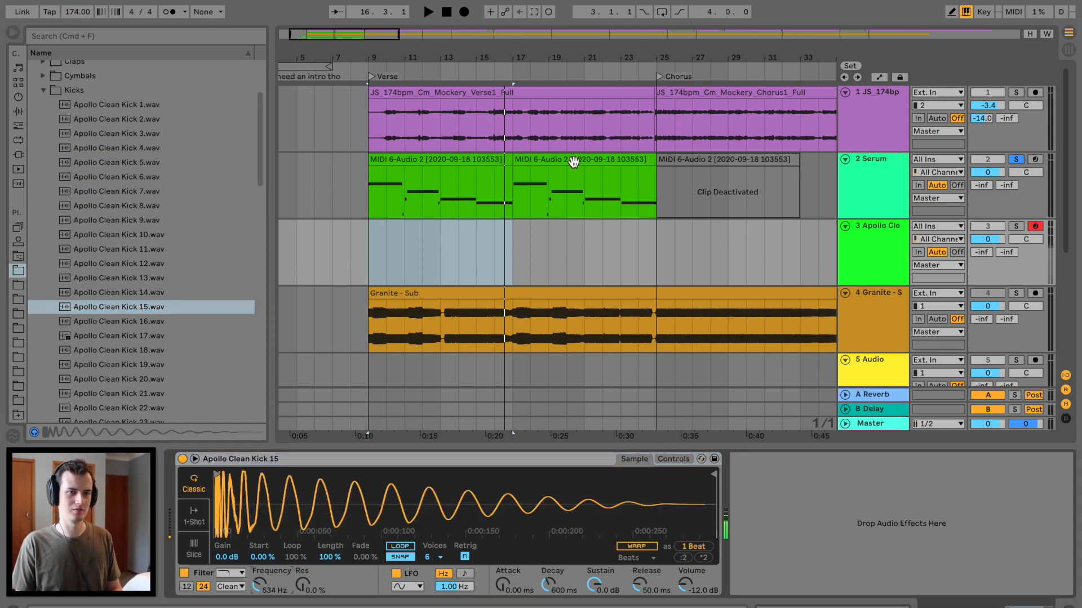
key("super+v")
left_click(1016, 226)
key("space")
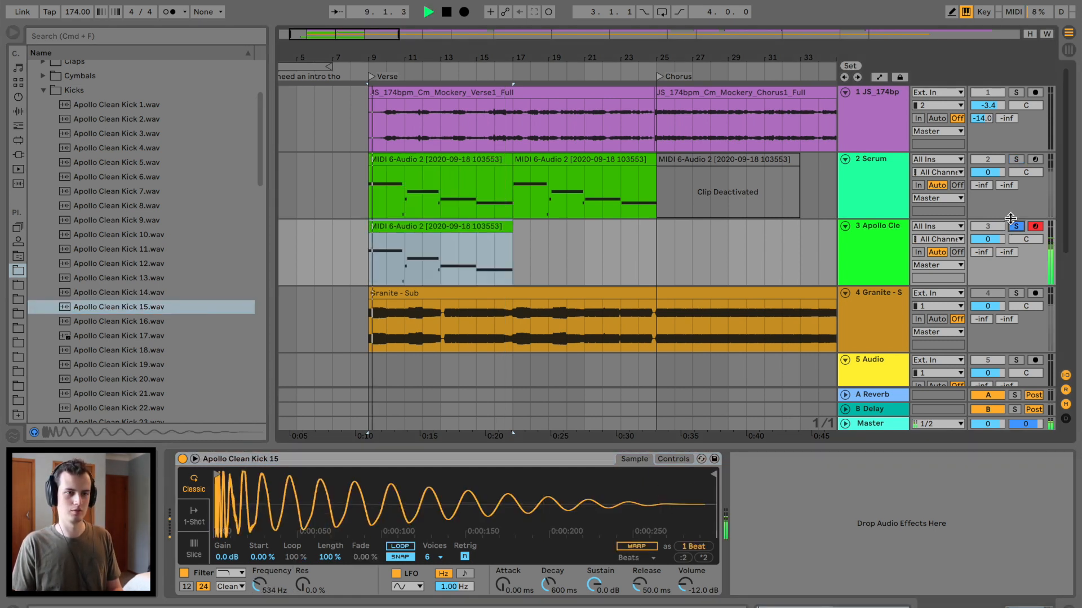
key("space")
Copy the Arpeggiator from the Serum track to the kick track before Simpler and play the result.
left_click(865, 175)
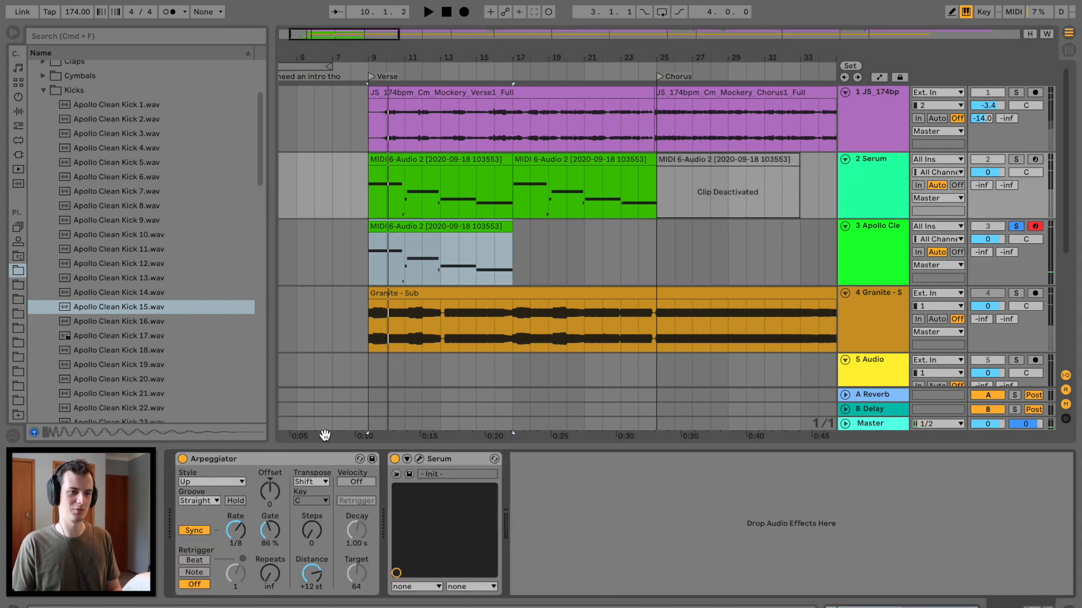
left_click(323, 459)
left_click(441, 227)
key("space")
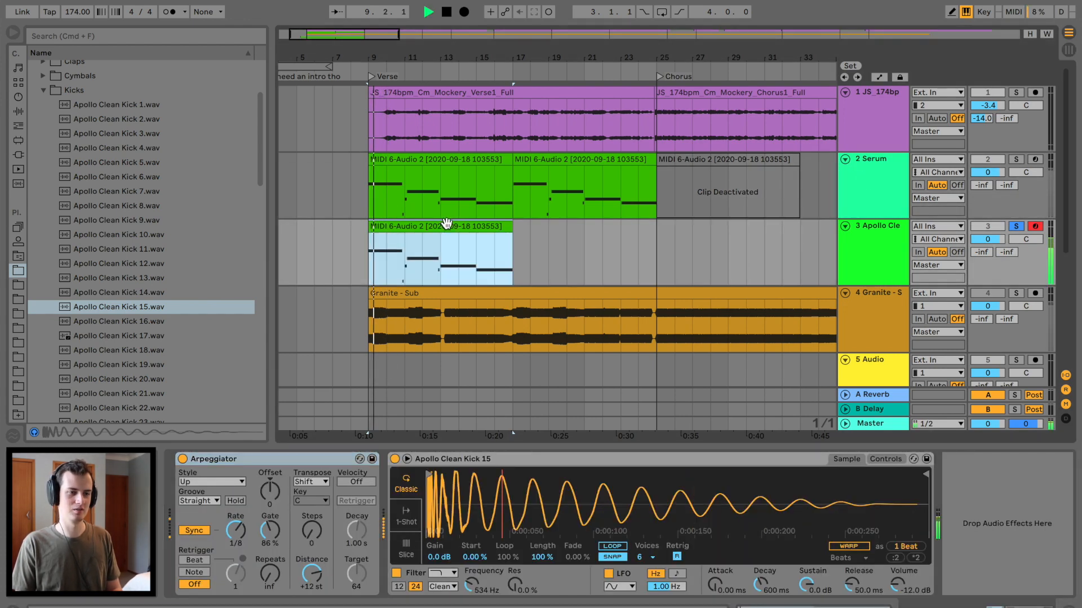
Shorten the kick sample's end to about 0.15 s in Simpler and audition it together with the soloed Serum track.
mouse_move(928, 491)
left_mouse_down()
mouse_move(552, 472)
mouse_move(679, 480)
left_mouse_up()
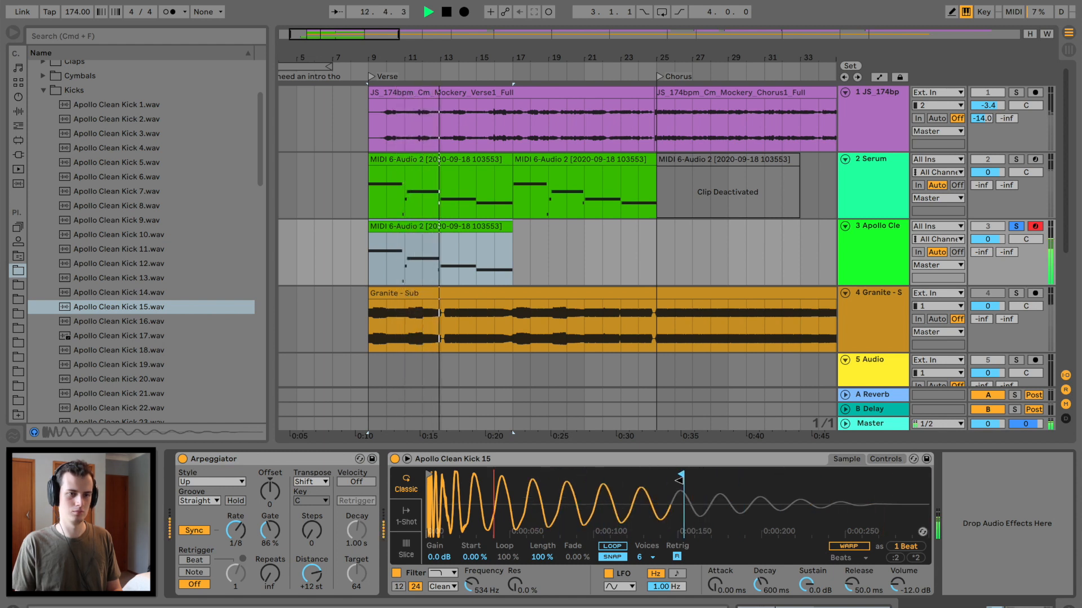
left_click(1016, 159)
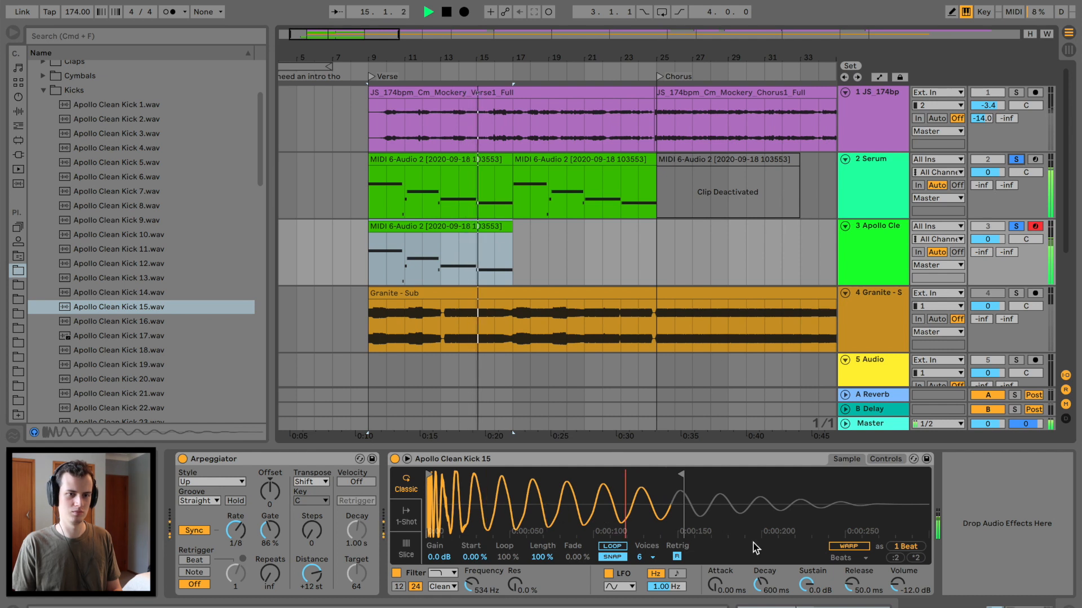
key("space")
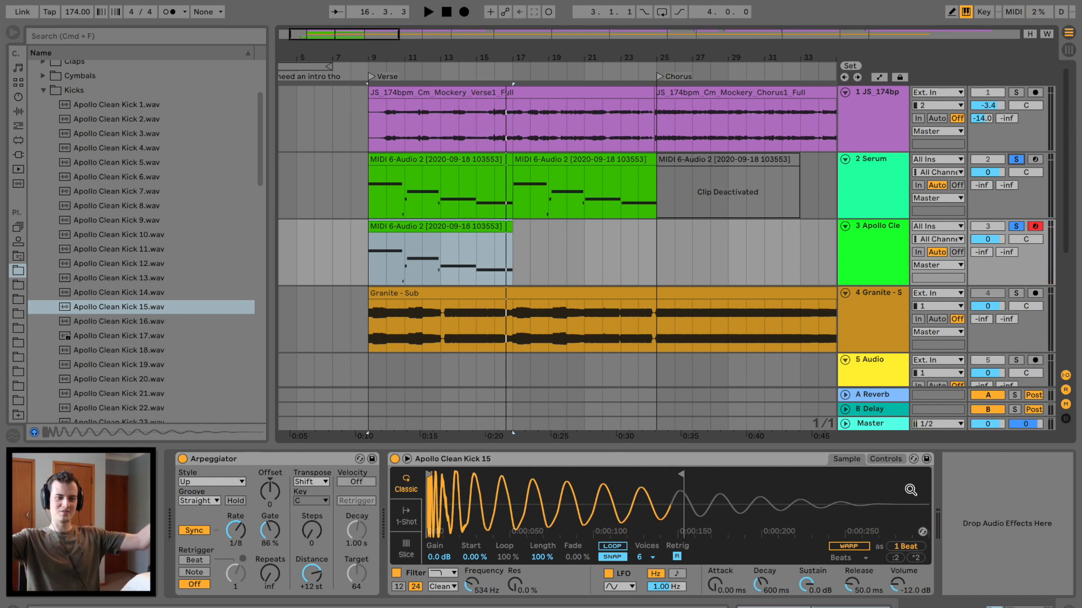
Switch Simpler to 1-Shot mode, with a fade out of 343 ms and a filter frequency of 152 Hz.
left_click(421, 524)
key("space")
left_click_drag(761, 585, 760, 538)
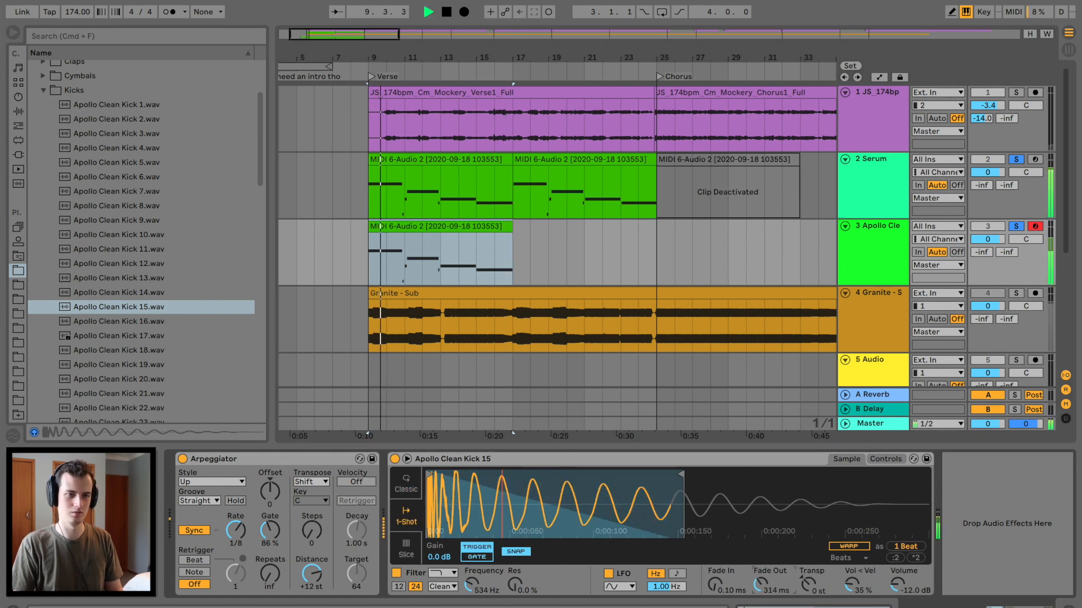
left_click_drag(472, 585, 472, 605)
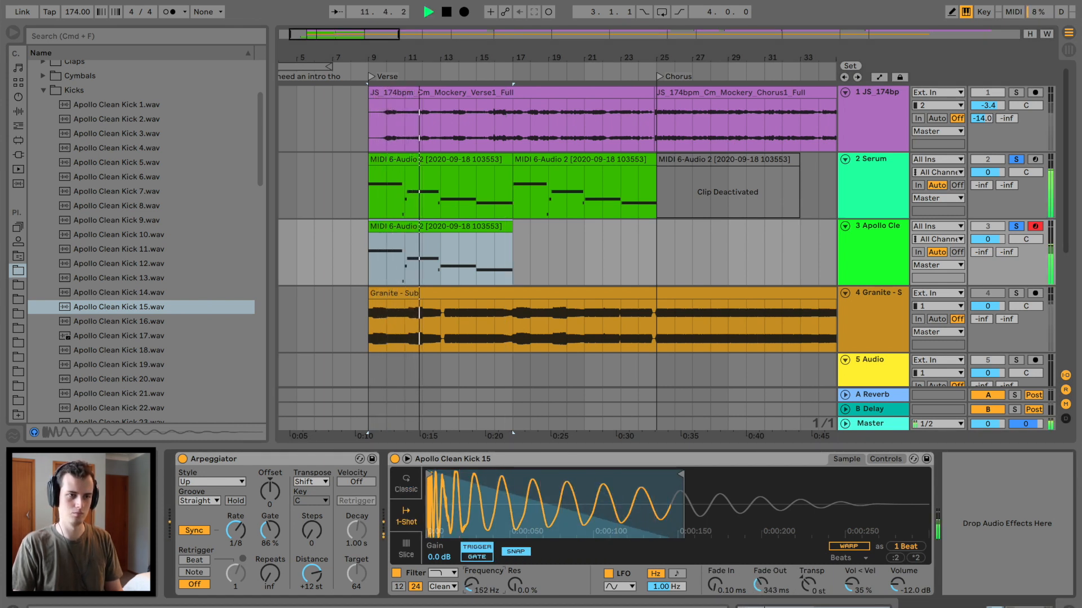
Take the kick track out of solo and set its track volume to -5.5 dB.
double_click(435, 223)
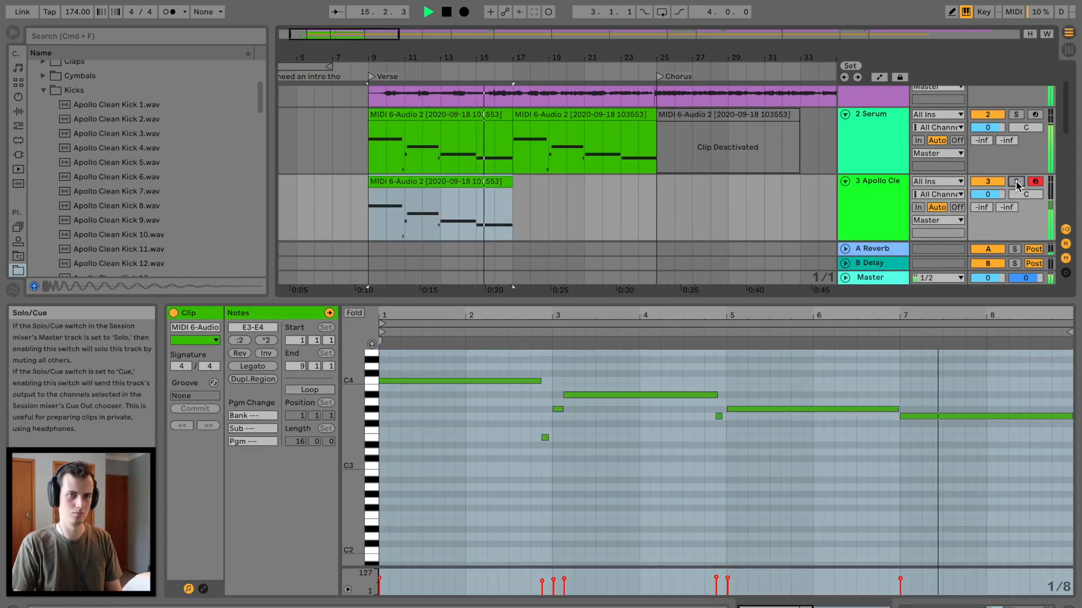
left_click(1016, 181)
left_click_drag(987, 195, 987, 225)
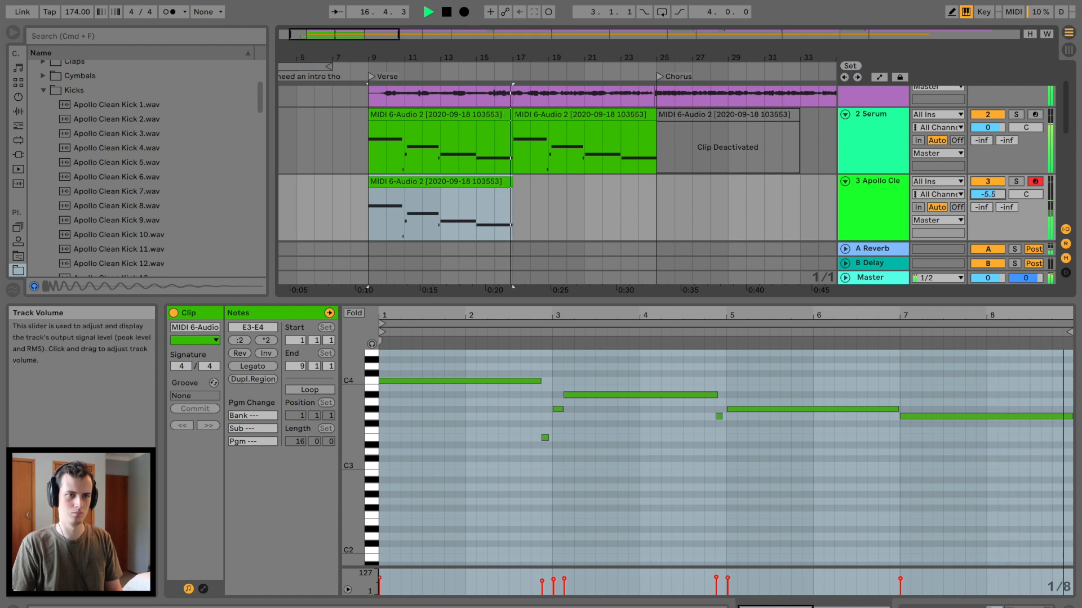
Transpose the higher and lower notes in the kick track's MIDI clip so that every note sits on C4.
left_click(316, 181)
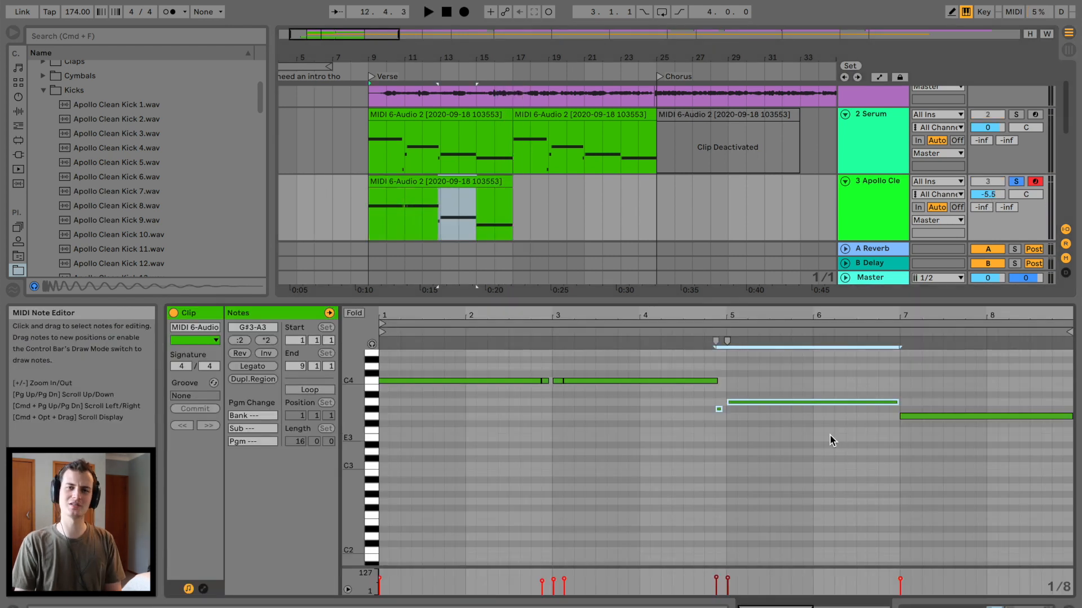
key("Up")
key("Up")
key("Up")
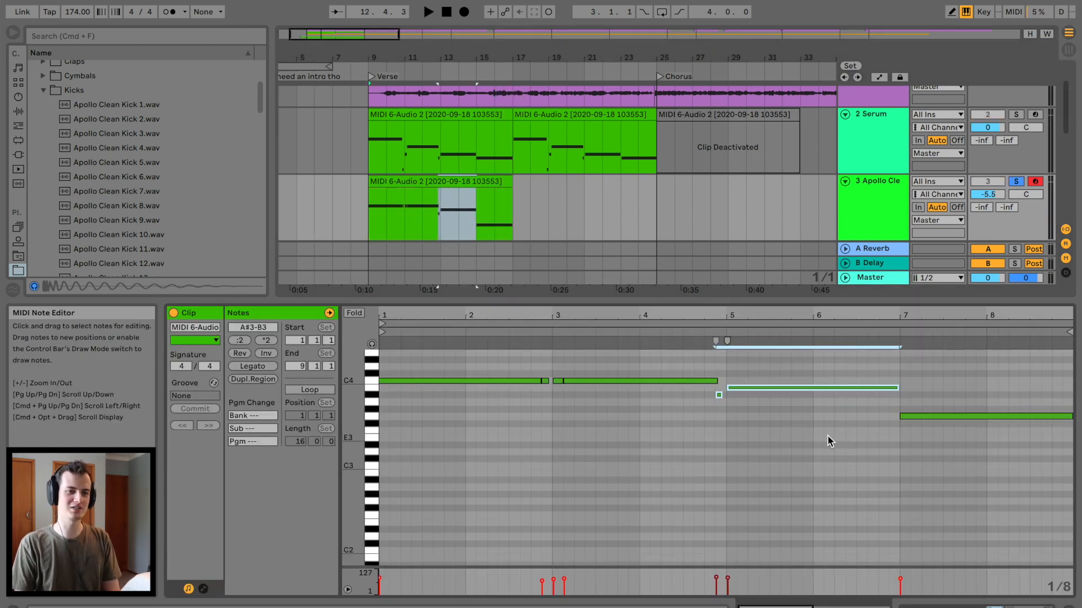
left_click(723, 405)
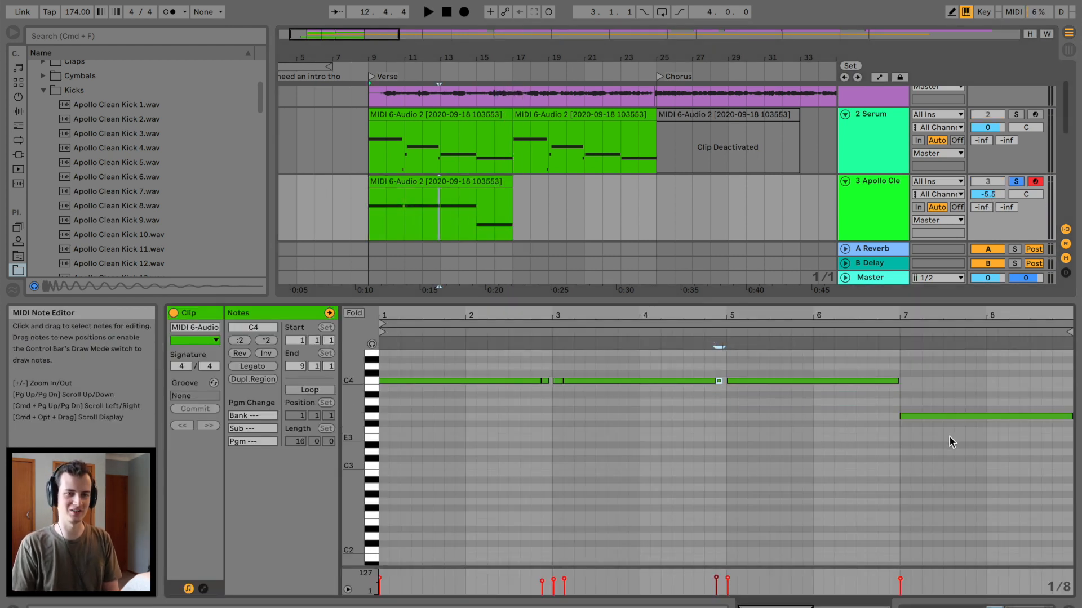
left_click(950, 416)
key("Up")
key("Up")
key("Up")
key("Up")
key("Up")
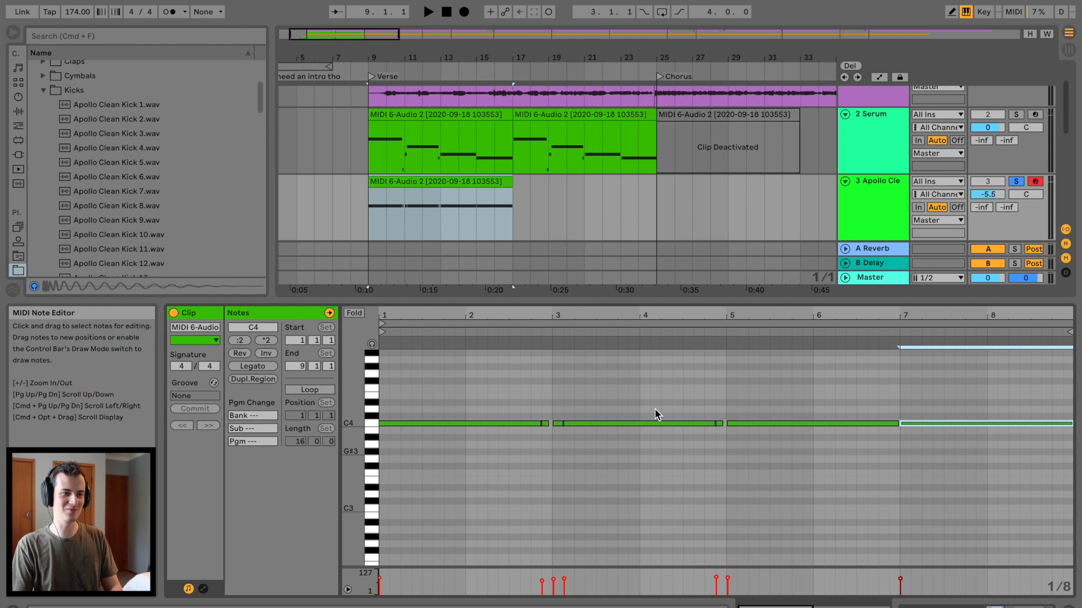
Audition the kick with the Serum track soloed and set Simpler's sample start to about 0.04 s.
key("space")
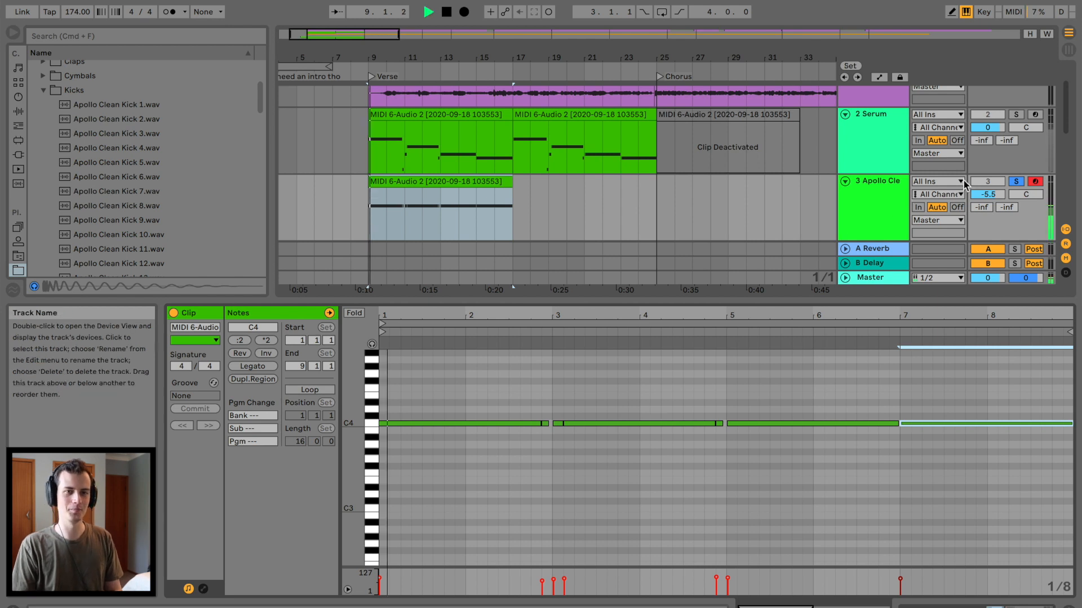
left_click(1016, 114)
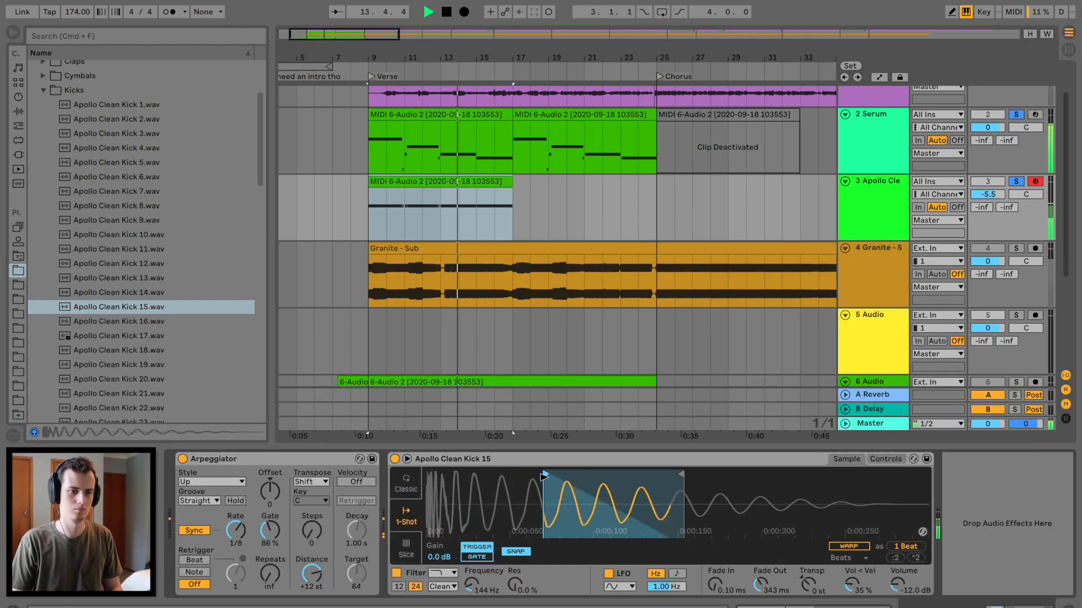
mouse_move(543, 476)
left_mouse_down()
mouse_move(437, 476)
mouse_move(497, 478)
left_mouse_up()
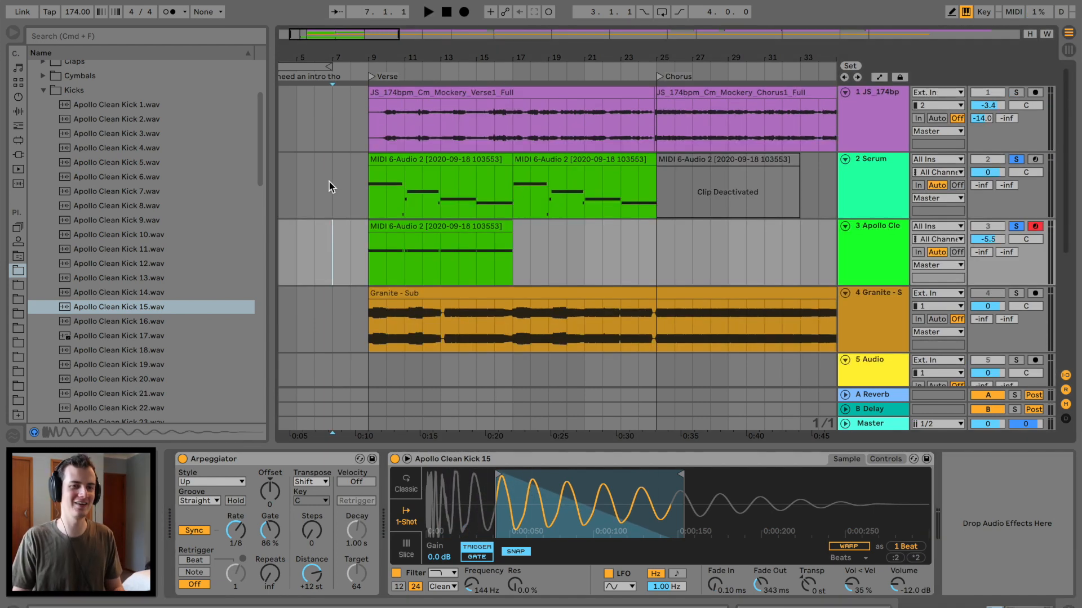
left_click(331, 186)
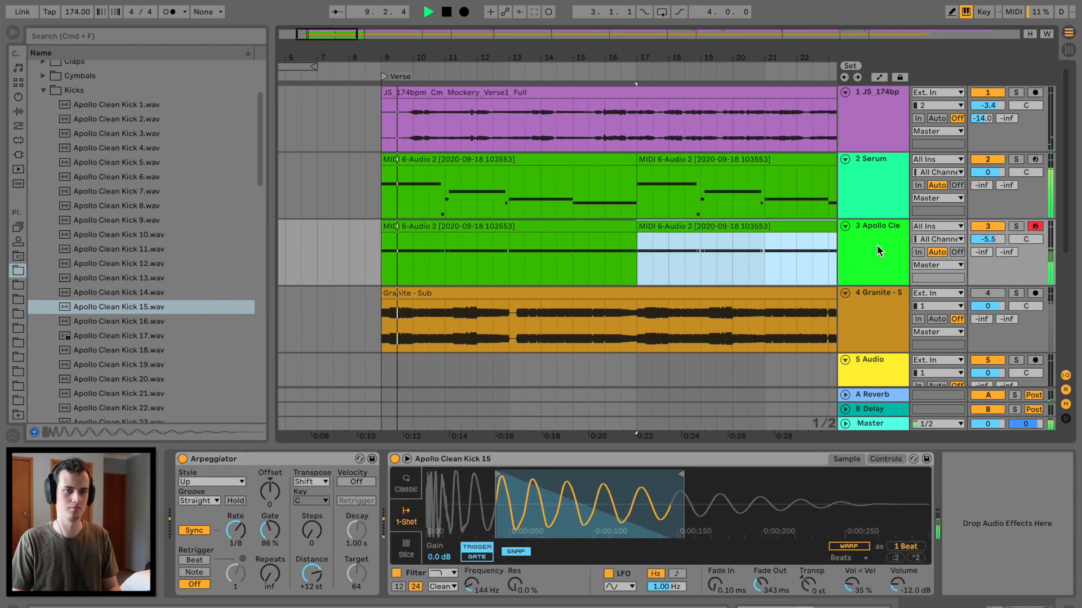
Group the Serum and kick tracks and add a Utility to the group with its input set to Left.
left_click(868, 199, "shift")
key("super+g")
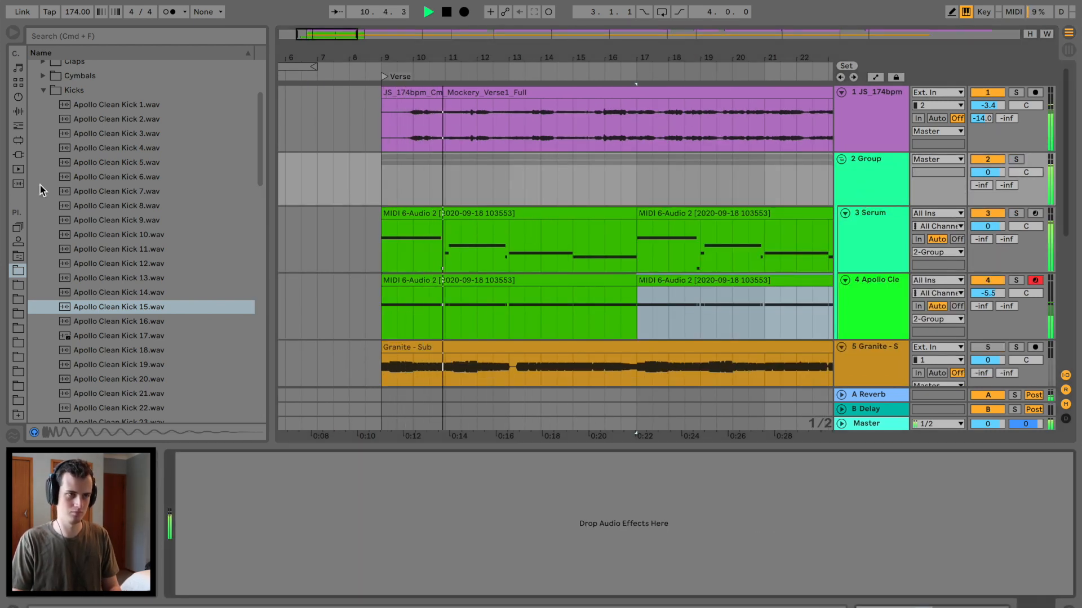
left_click(18, 112)
scroll(87, 358, "down", 5)
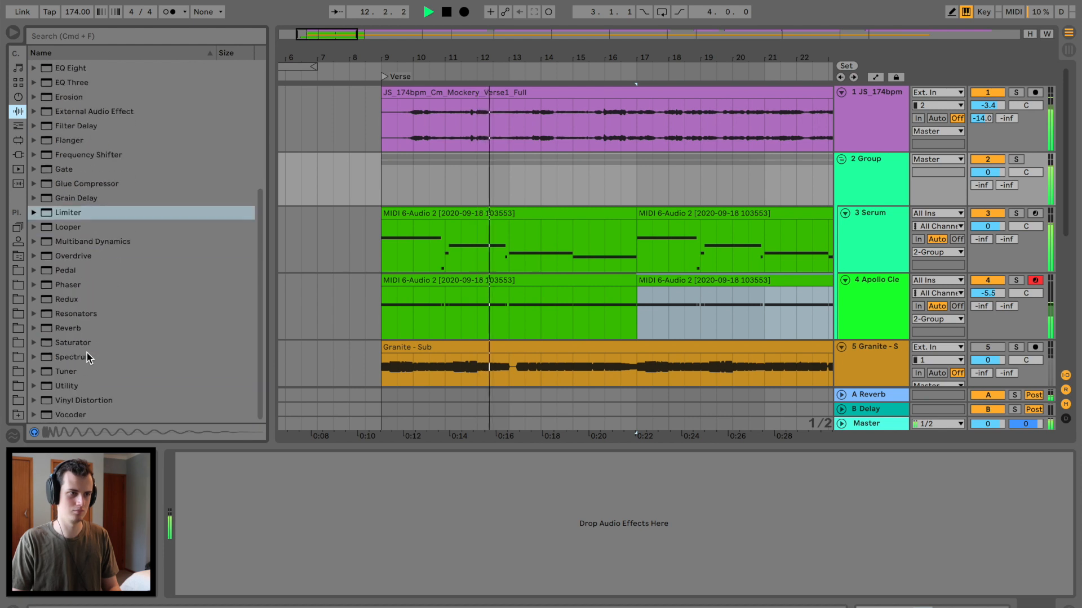
left_click_drag(66, 391, 548, 181)
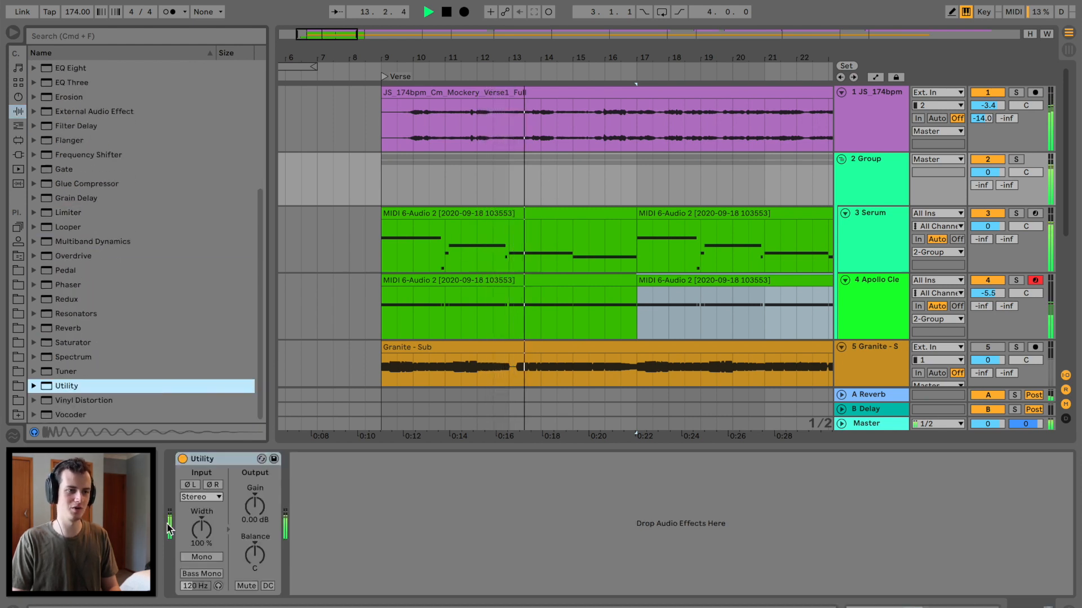
left_click(215, 496)
left_click(210, 508)
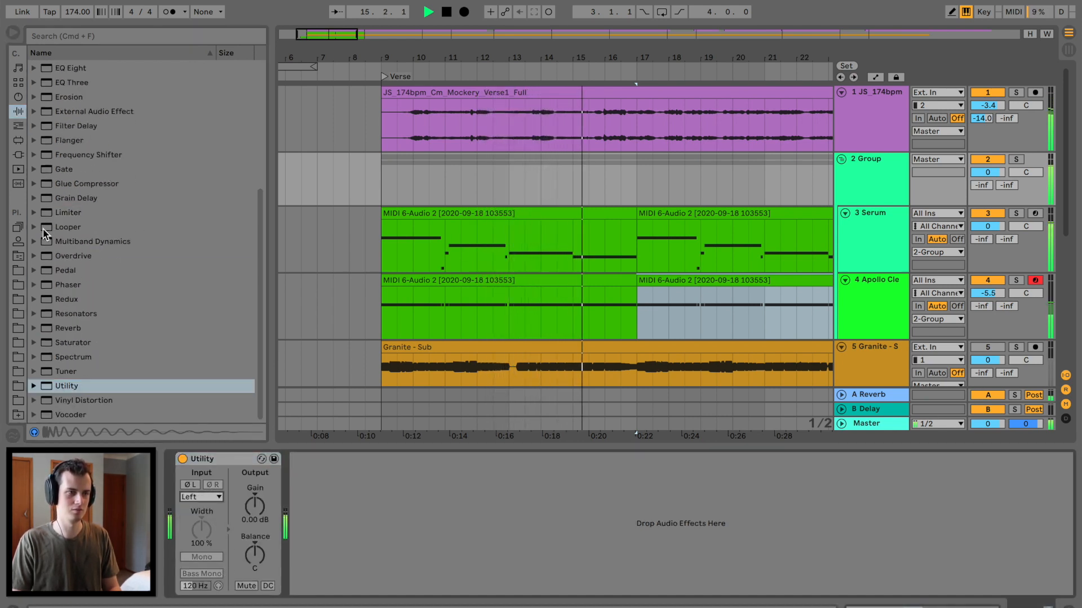
Add the Glue Compressor preset Bass - Punch after Utility, enable its sidechain EQ, and set threshold to -29.8 dB and makeup to 4.76 dB.
left_click(34, 183)
left_click_drag(106, 227, 437, 508)
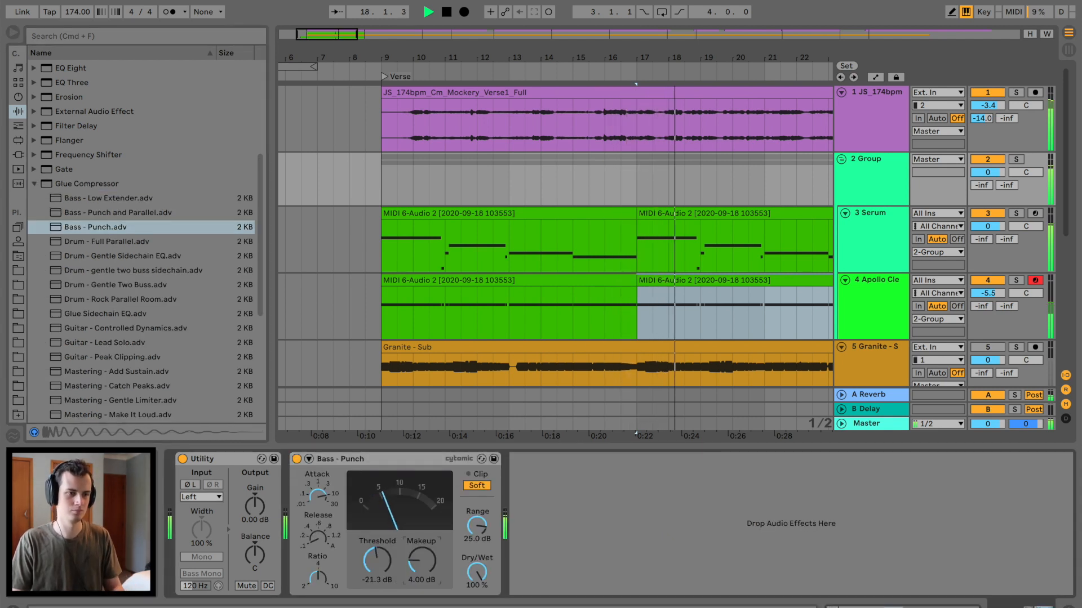
left_click(309, 459)
left_click(382, 474)
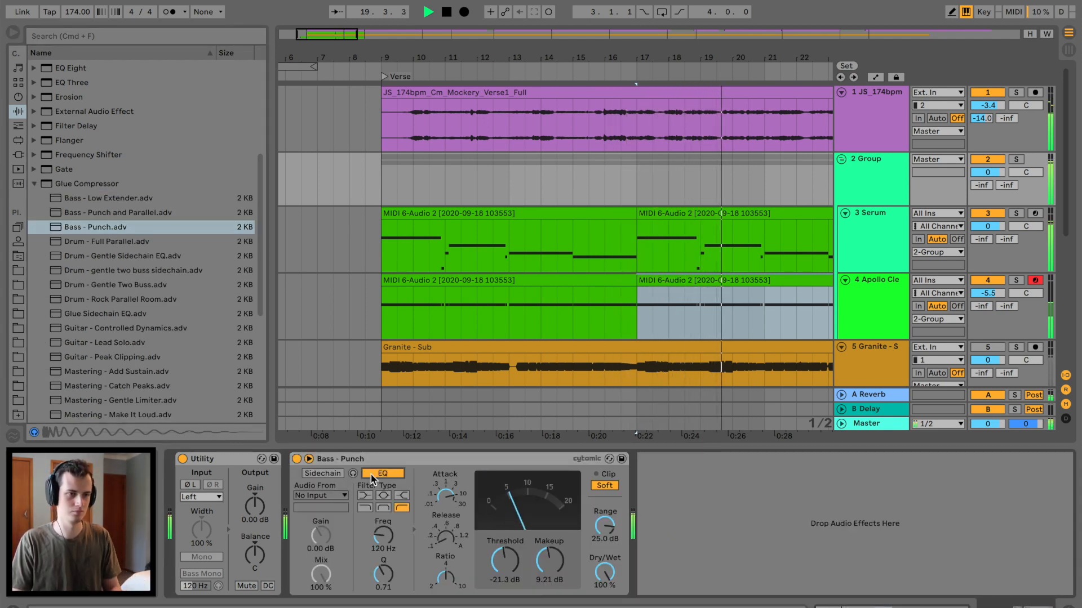
left_click_drag(549, 562, 504, 582)
Audition the chorus, paste a copy of the Serum part from bars 21 to 25 at bar 37, and play it.
scroll(637, 184, "right", 5)
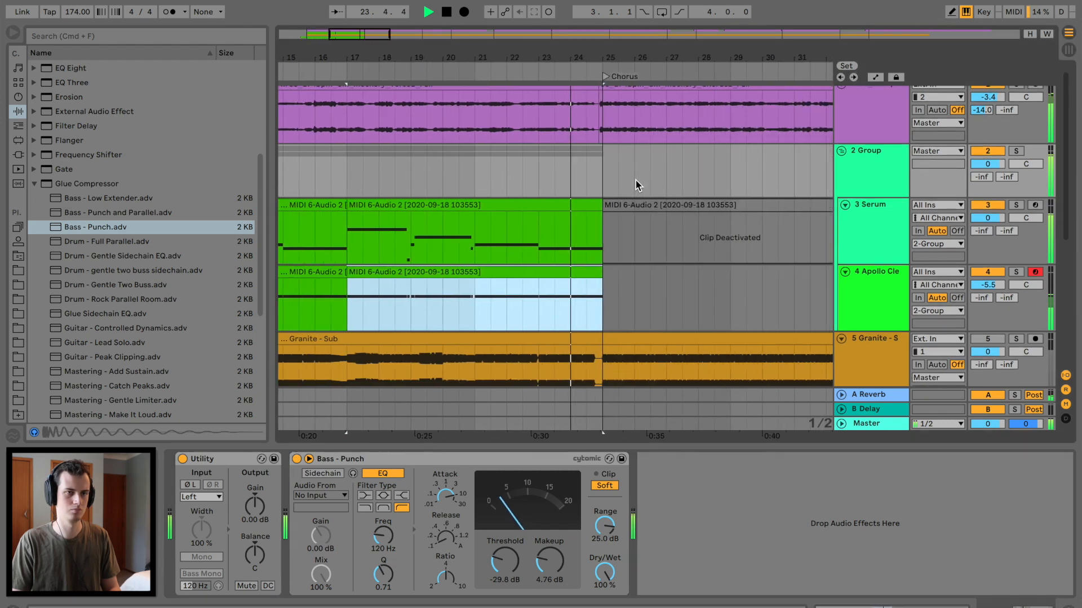
left_click_drag(613, 52, 613, 34)
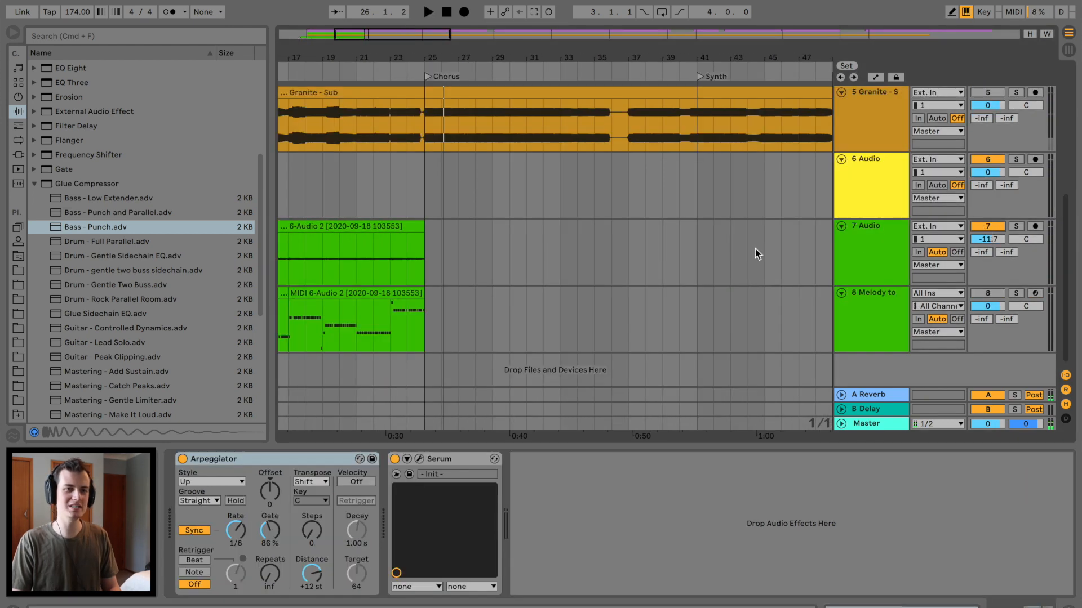
scroll(640, 259, "up", 5)
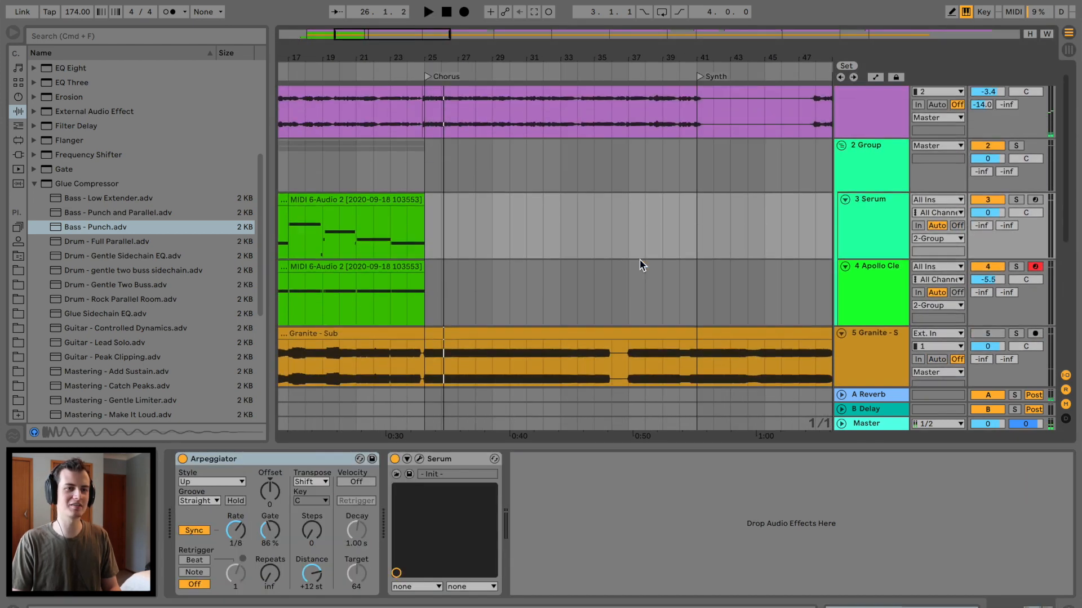
key("space")
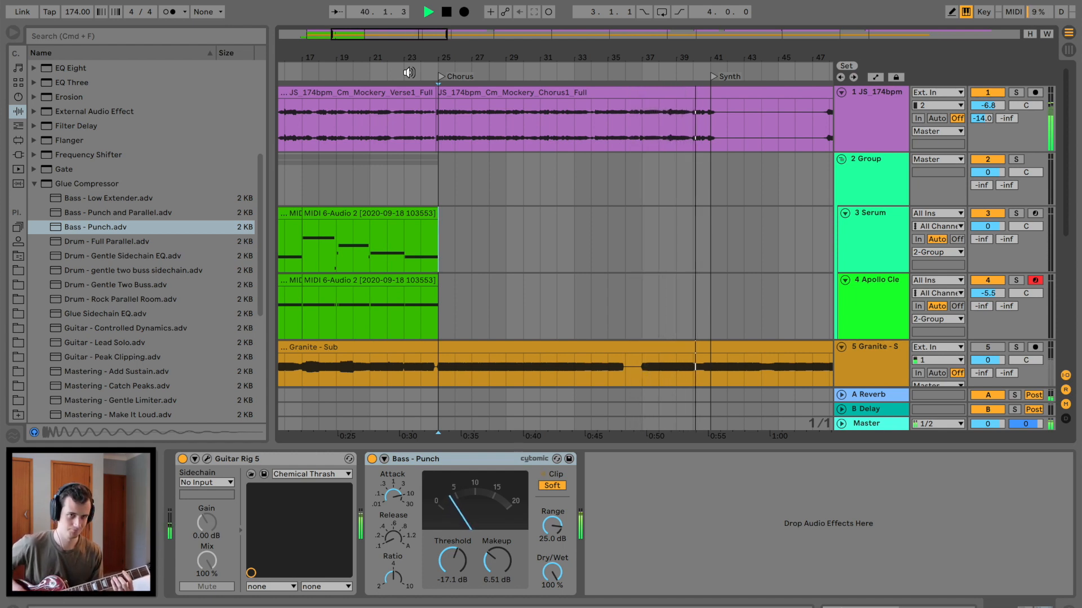
key("space")
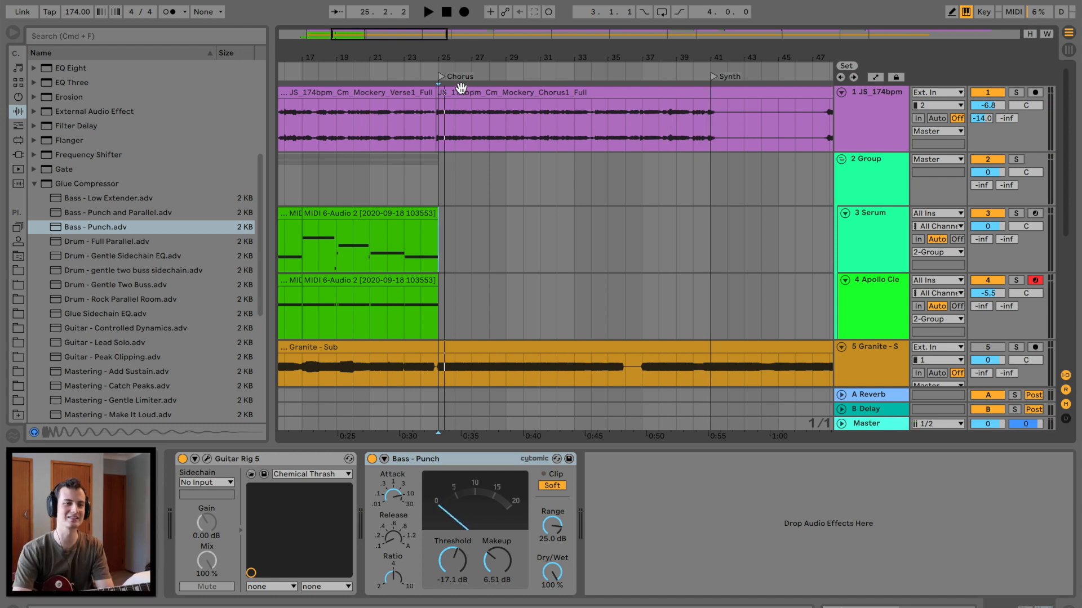
left_click_drag(517, 58, 516, 73)
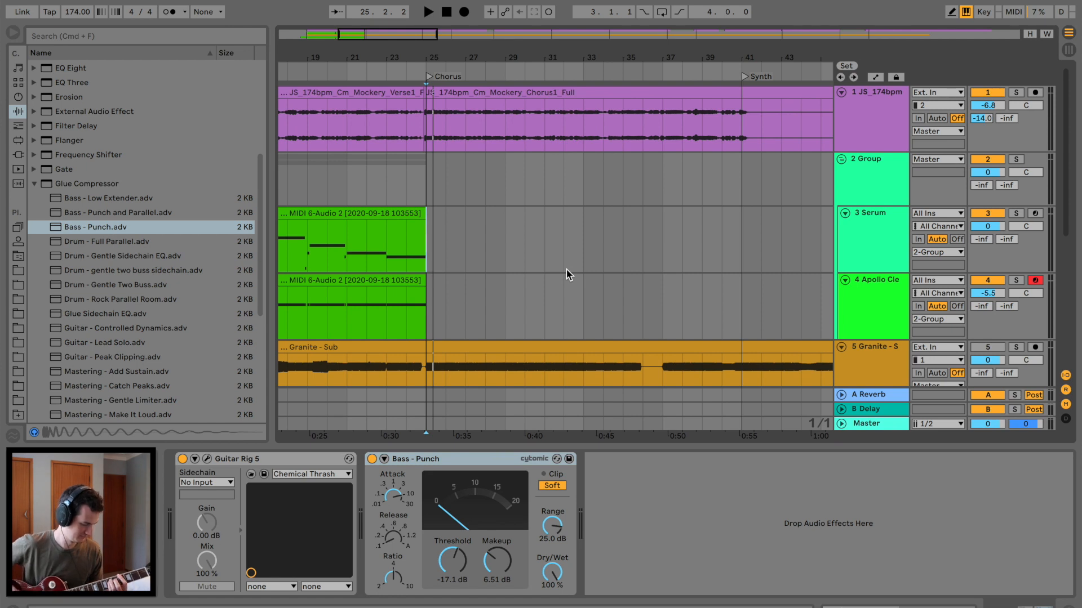
left_click(390, 251)
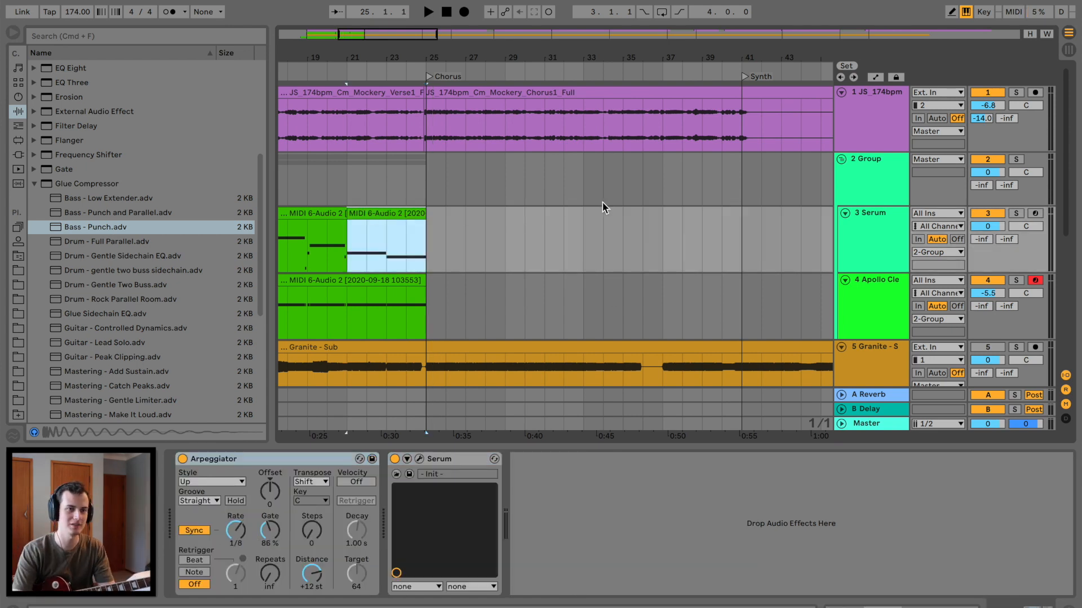
left_click(658, 215)
key("cmd+v")
key("space")
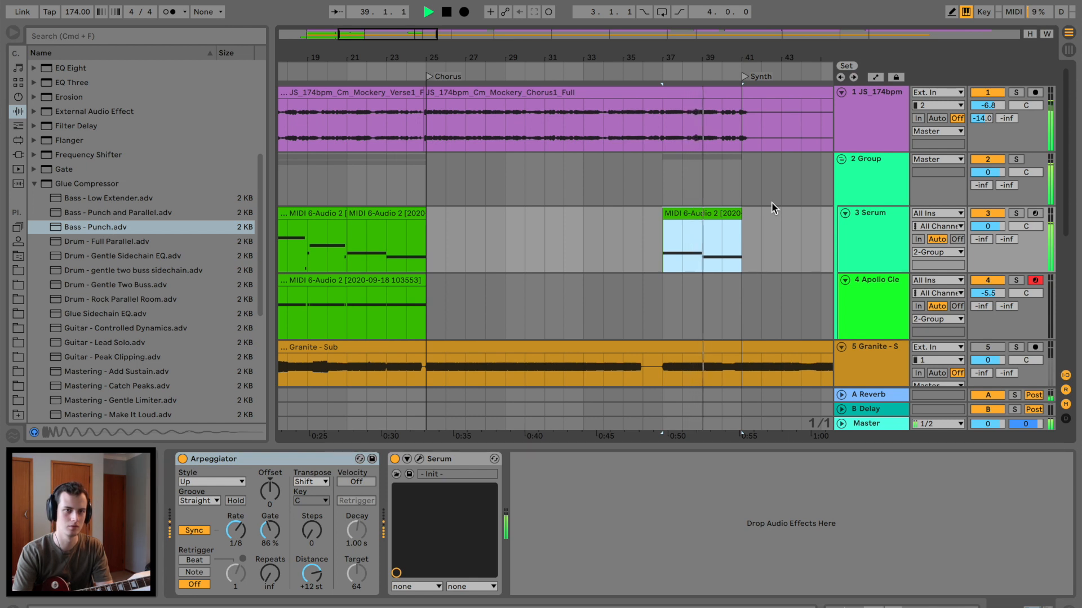
Paste a copy of the verse's first two bars of the Serum part at bar 25 and audition it.
scroll(606, 207, "left", 10)
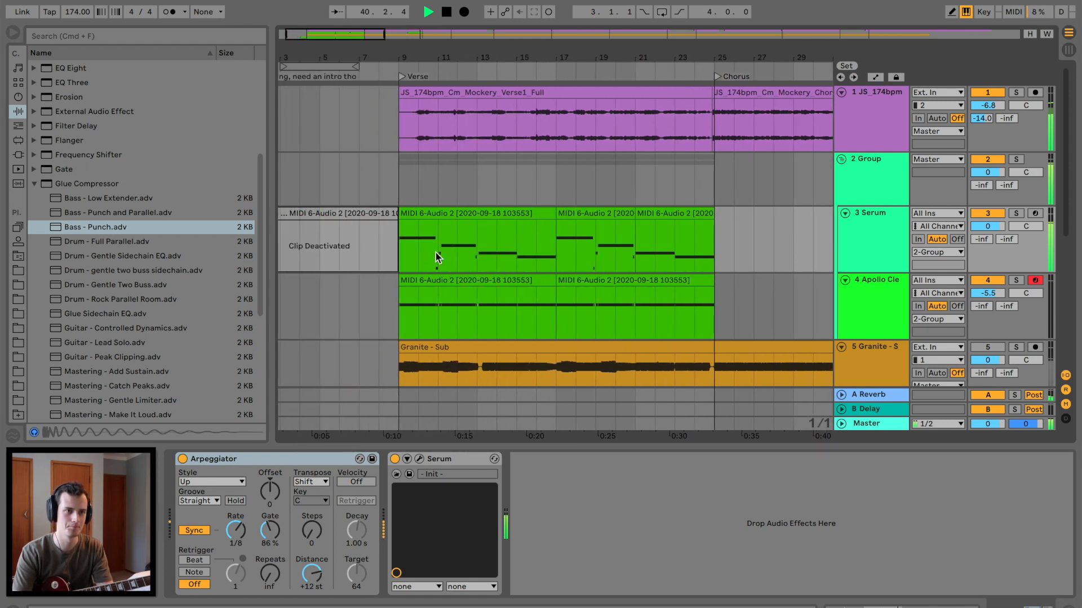
scroll(741, 221, "right", 10)
key("space")
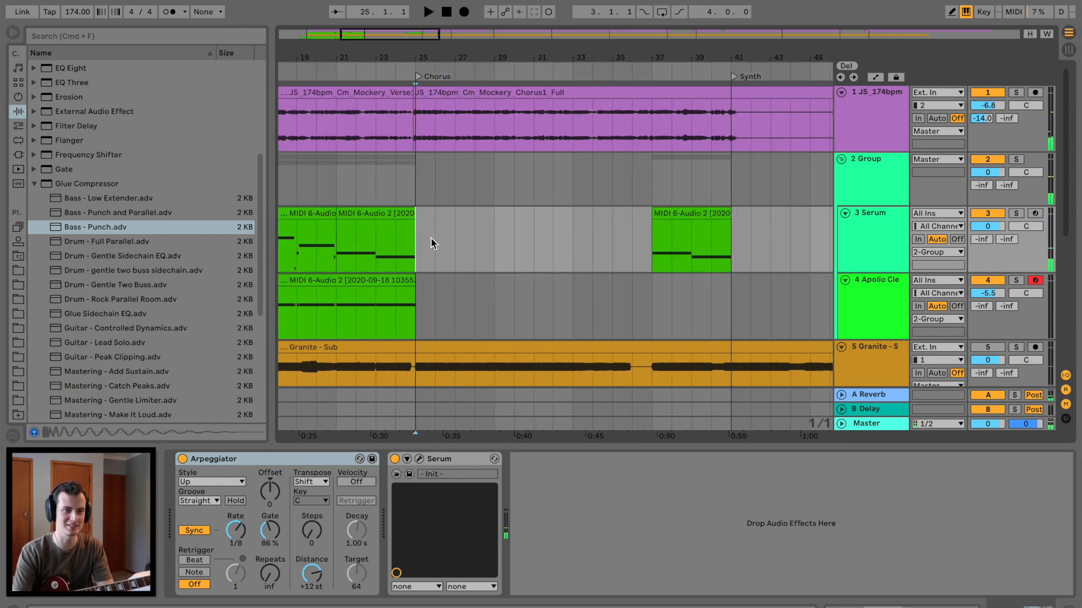
key("super+v")
key("space")
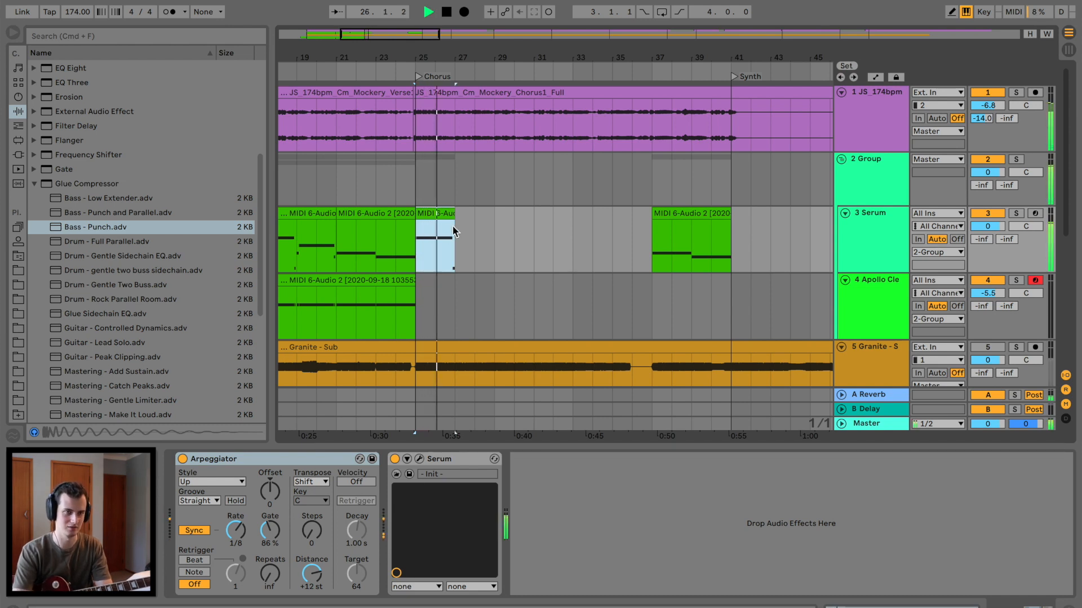
key("space")
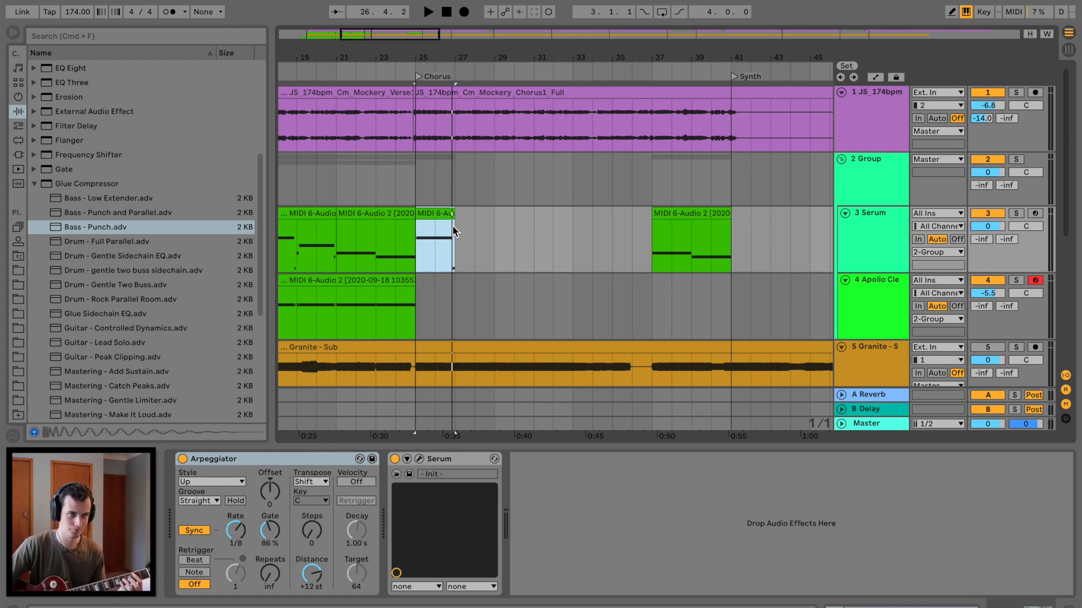
Play the chorus from its start and duplicate the two-bar Serum clip to bar 27.
left_click(388, 67)
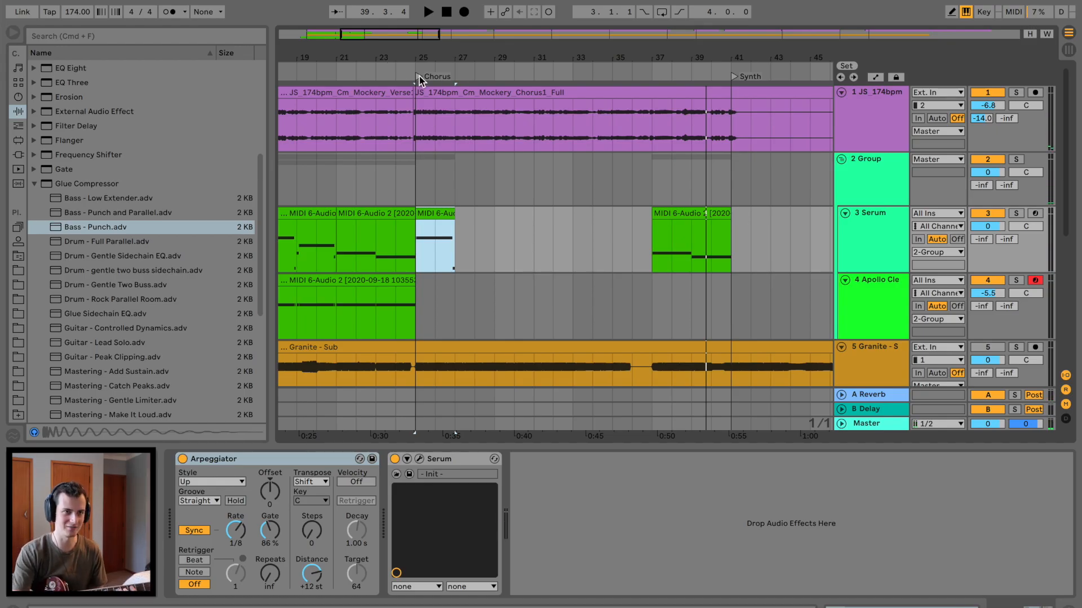
left_click(403, 65)
key("plus")
key("plus")
key("super+d")
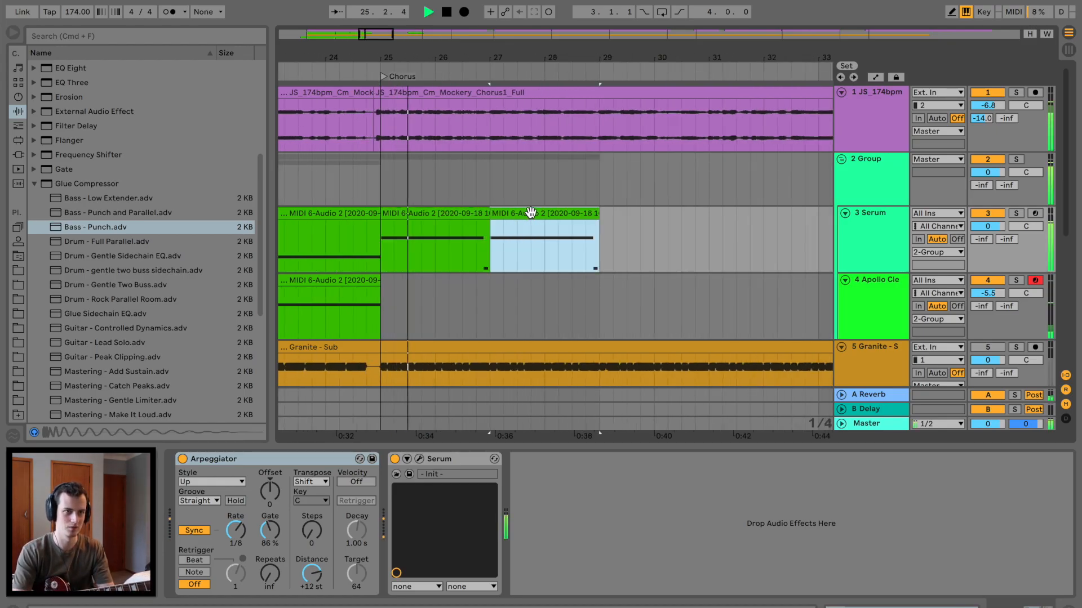
Transpose the notes of the Serum clip at bar 27 to G3–G4 and duplicate the clip to bar 29.
double_click(530, 212)
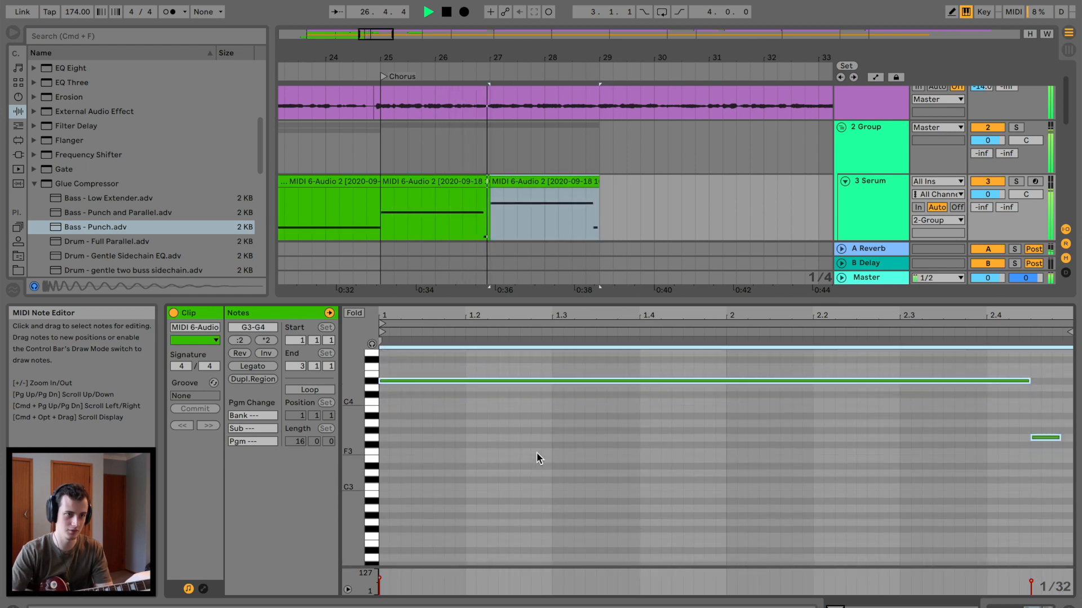
key("super+d")
key("space")
left_click(583, 445)
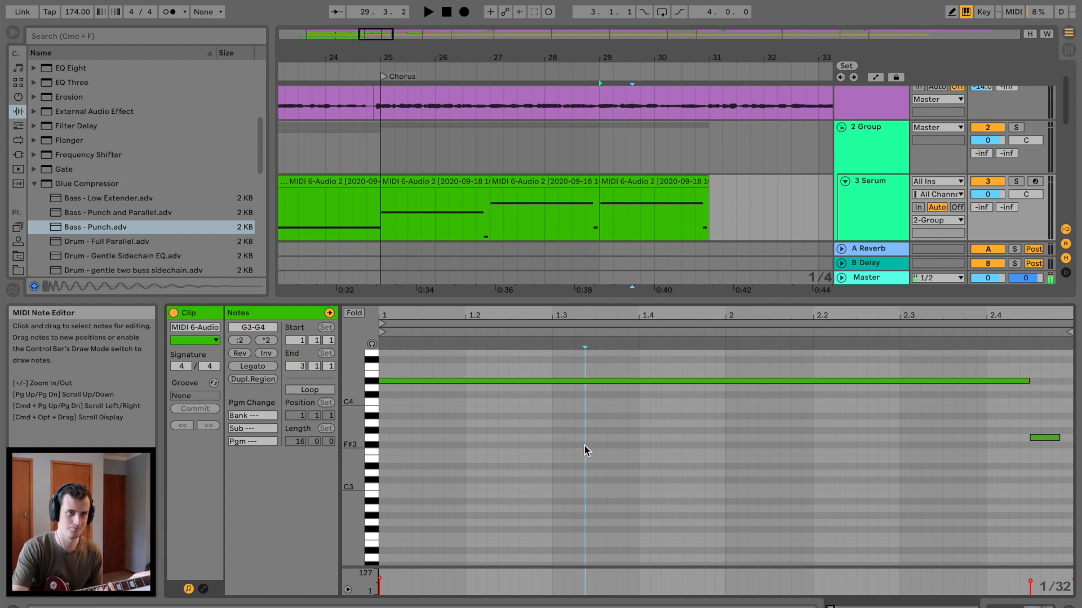
Transpose all notes of the Serum clip at bar 29 down five semitones to D3–D4, audition it and duplicate the clip to bar 31.
left_click(633, 194)
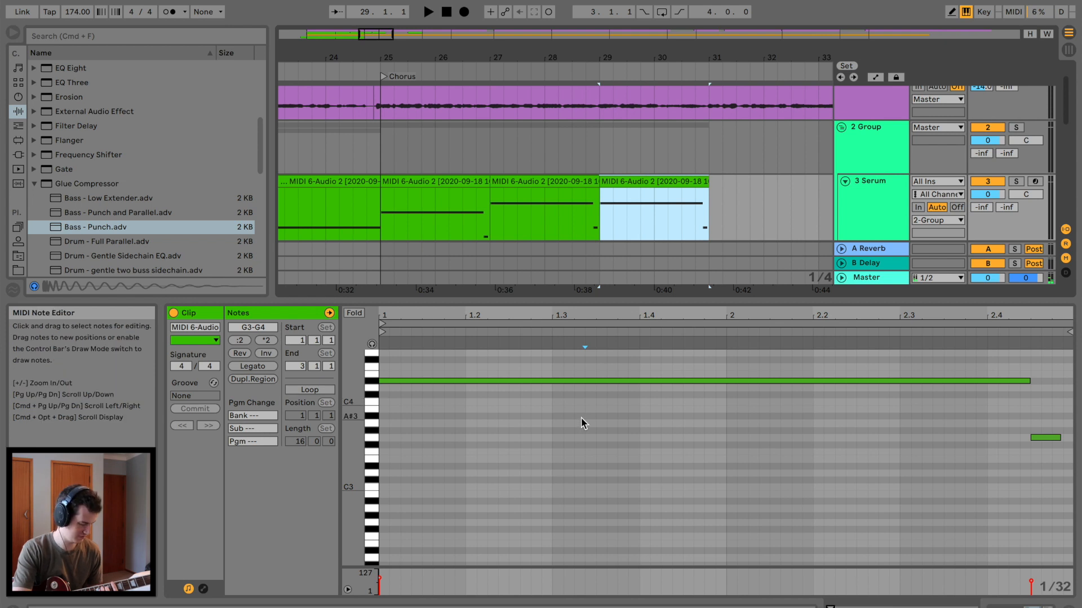
key("super+a")
key("Down")
key("Down")
key("Down")
key("Down")
key("Down")
key("space")
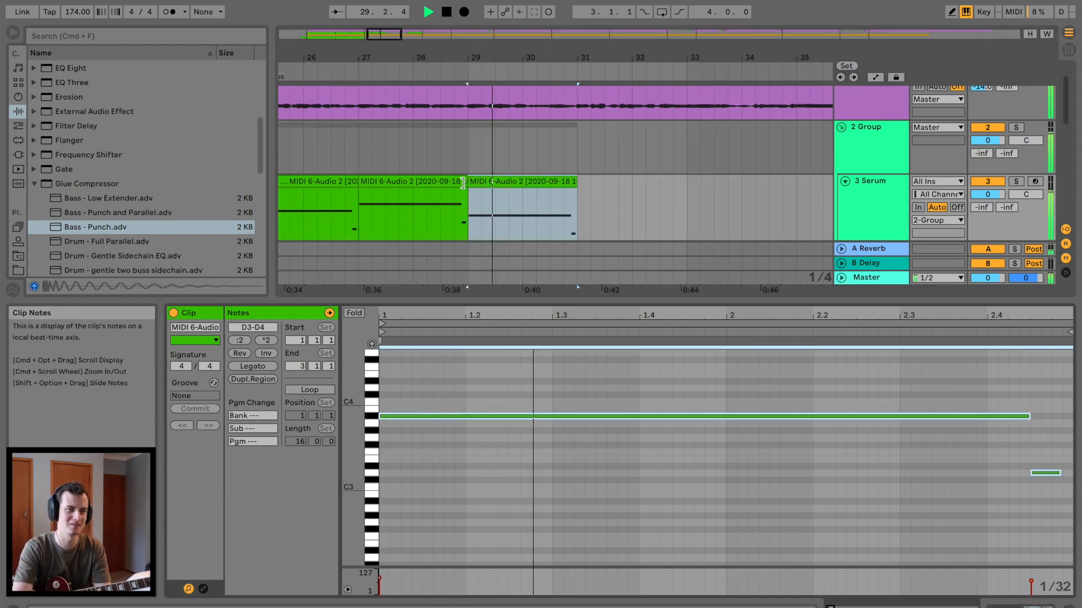
key("super+d")
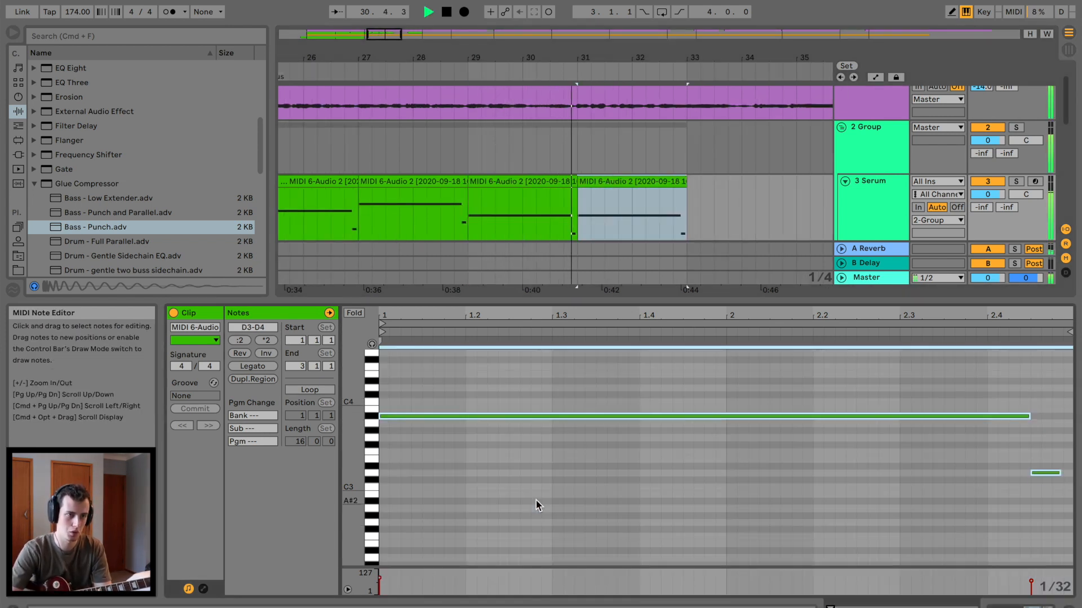
Transpose the notes of the Serum clip at bar 31 to C3–C4, audition it and duplicate the clip to bar 33.
key("Down")
key("Down")
key("space")
key("space")
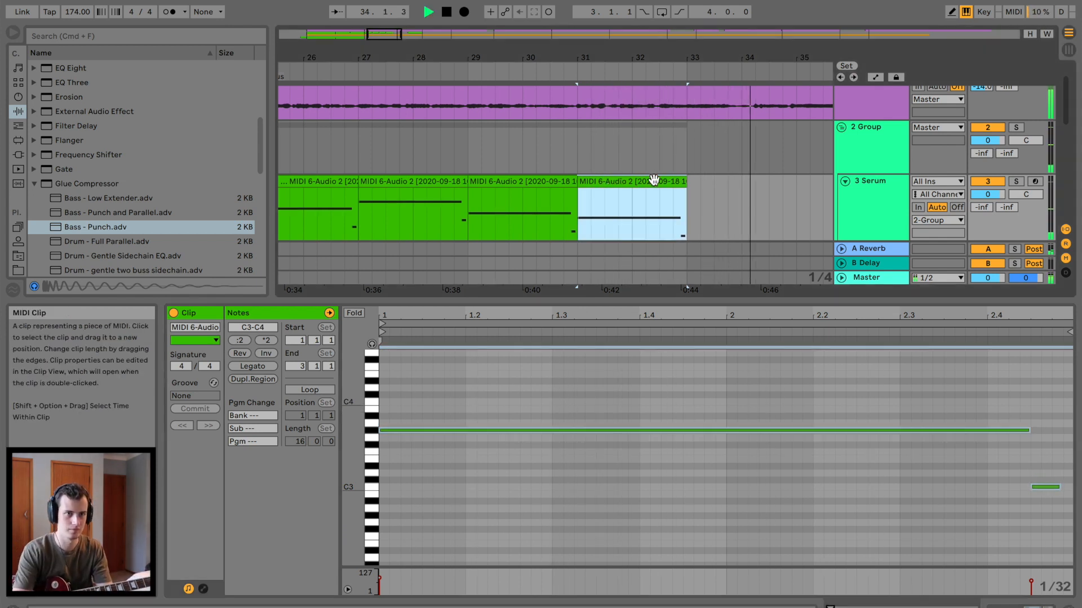
key("super+d")
Transpose all notes of the Serum clip at bar 33 down to A2–A3 and audition it.
key("space")
key("super+a")
key("Down")
key("Down")
key("Down")
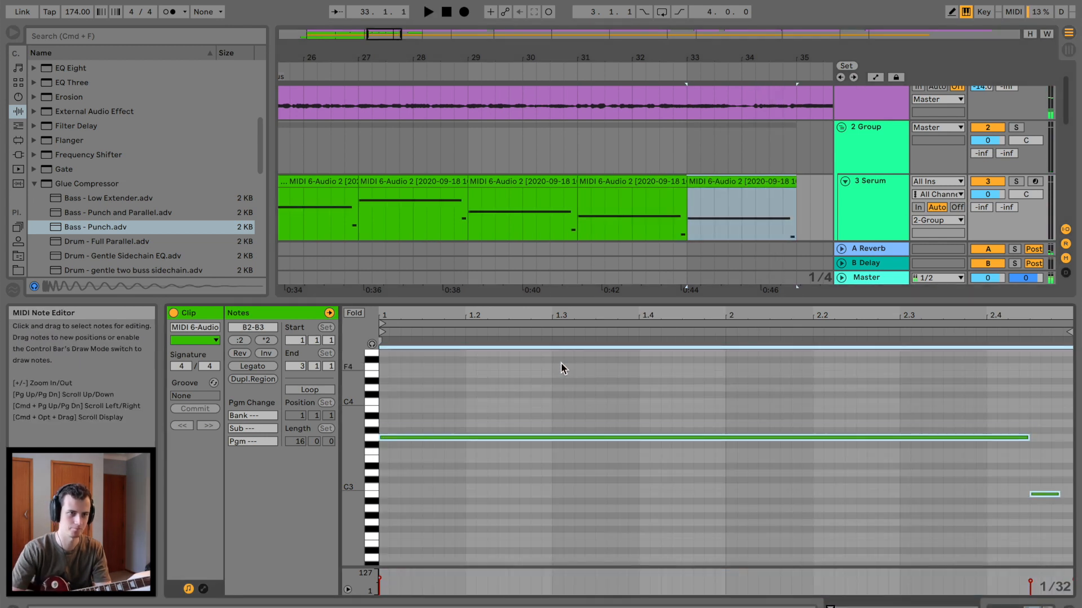
key("space")
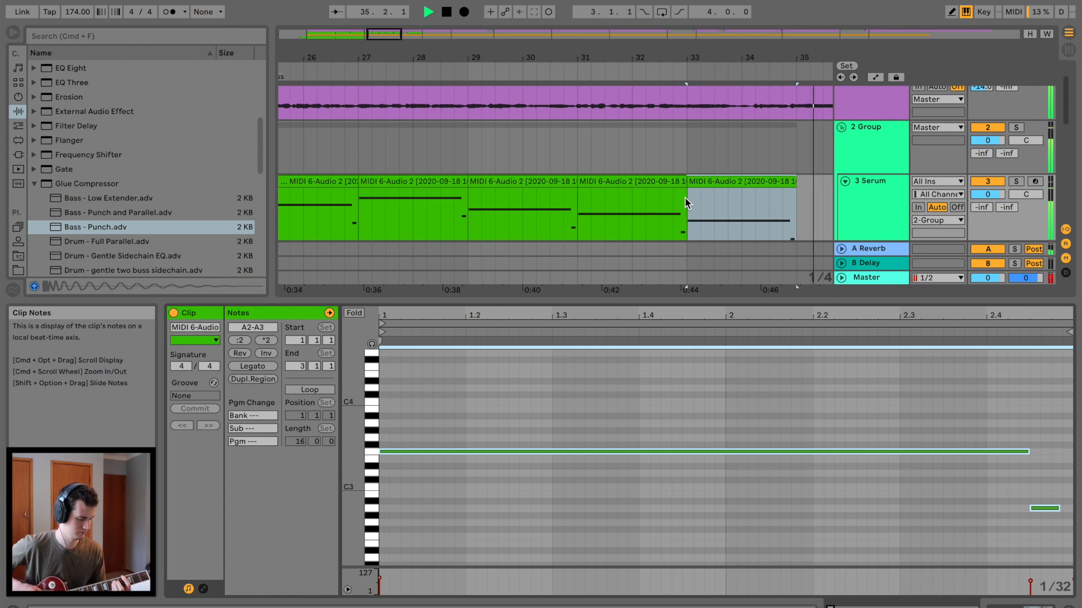
Split the last Serum clip at bar 39, copy its second half to bar 35 and play it back.
scroll(662, 211, "right", 3)
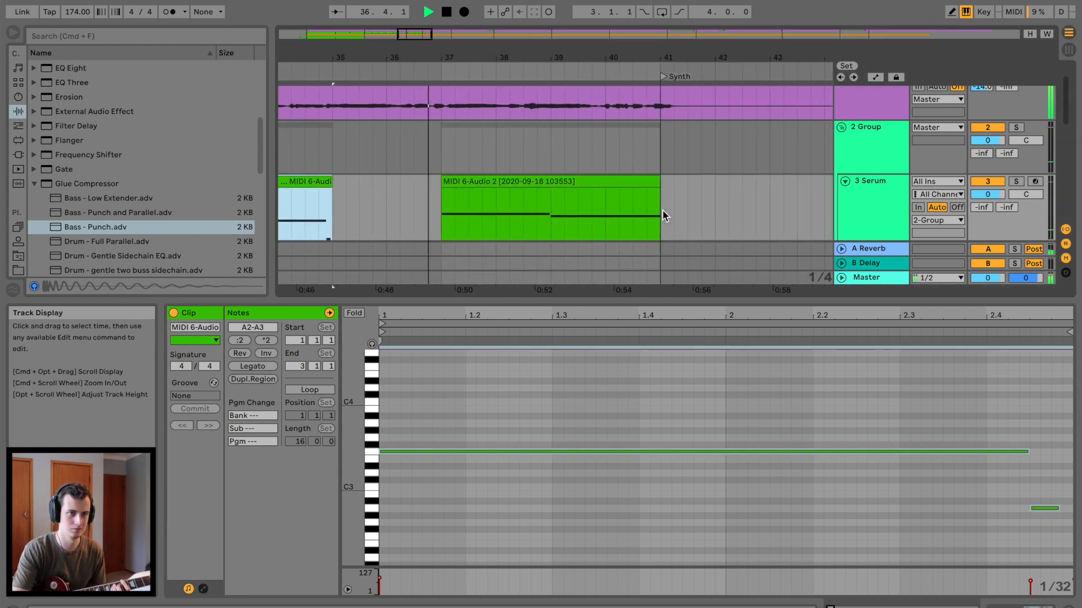
scroll(662, 211, "left", 3)
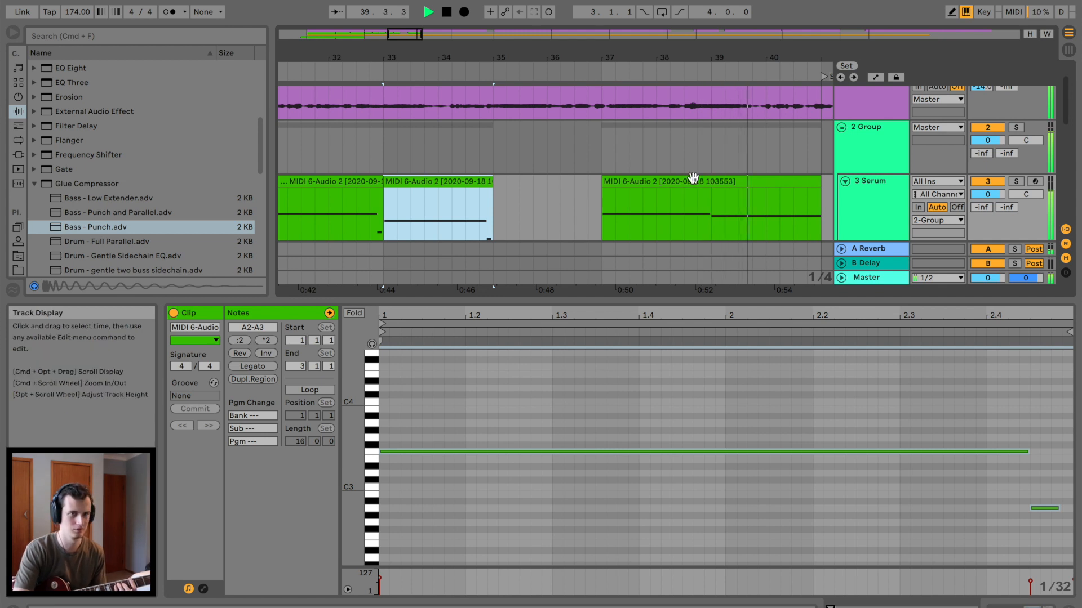
left_click(715, 224)
key("super+e")
left_click_drag(743, 183, 543, 185)
key("space")
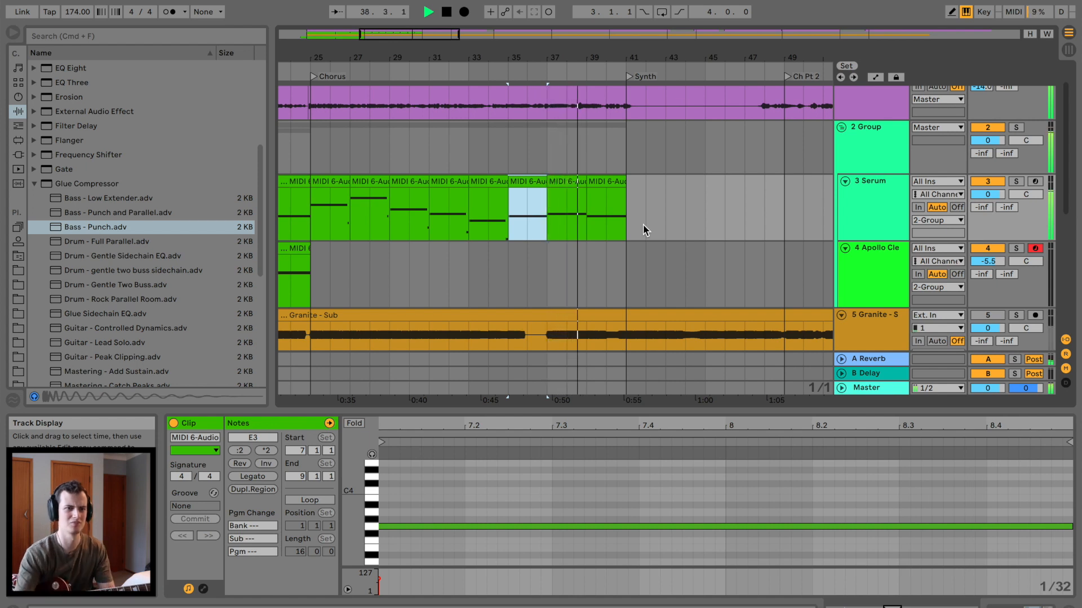
Replace bar 37 of the Serum part with a separate one-bar copy of the start of the bar 35 clip.
left_click(567, 182)
left_click_drag(558, 54, 561, 90)
key("space")
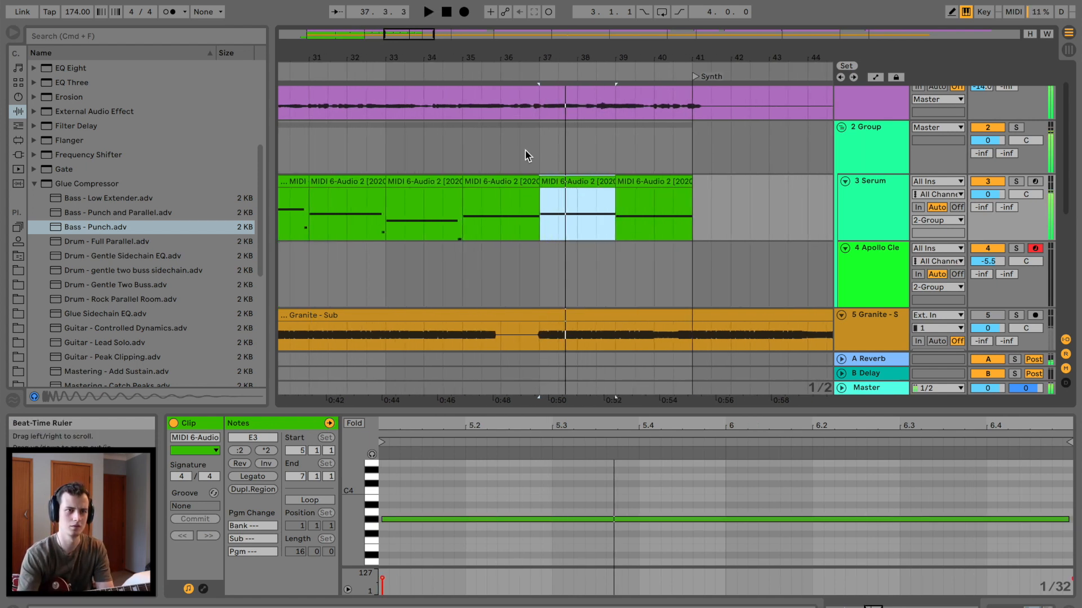
left_click(520, 181)
left_click_drag(606, 179, 575, 181)
left_click(511, 181)
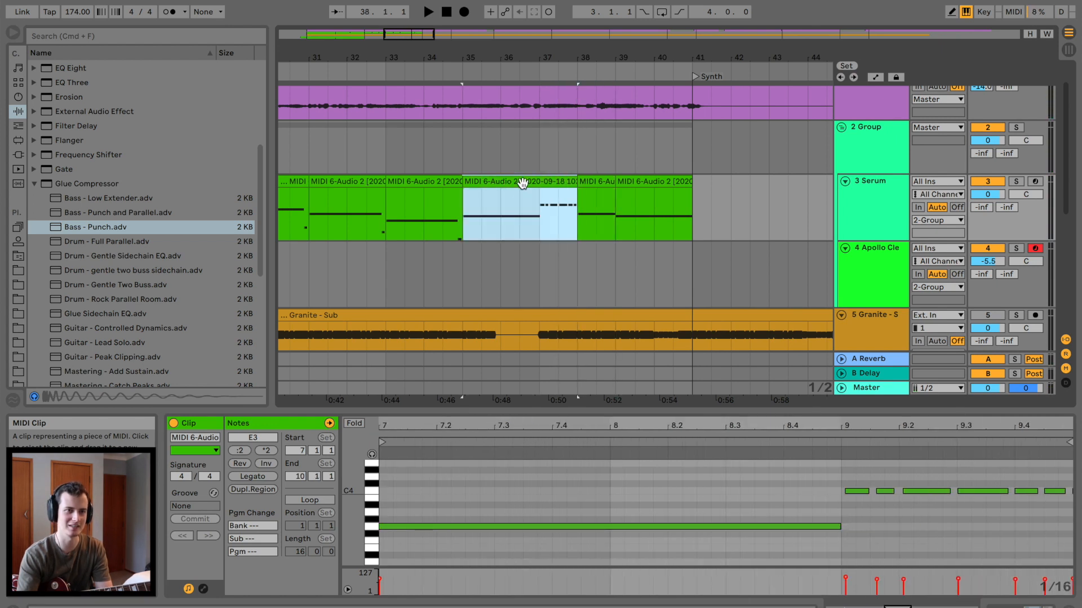
key("super+e")
left_click(561, 182)
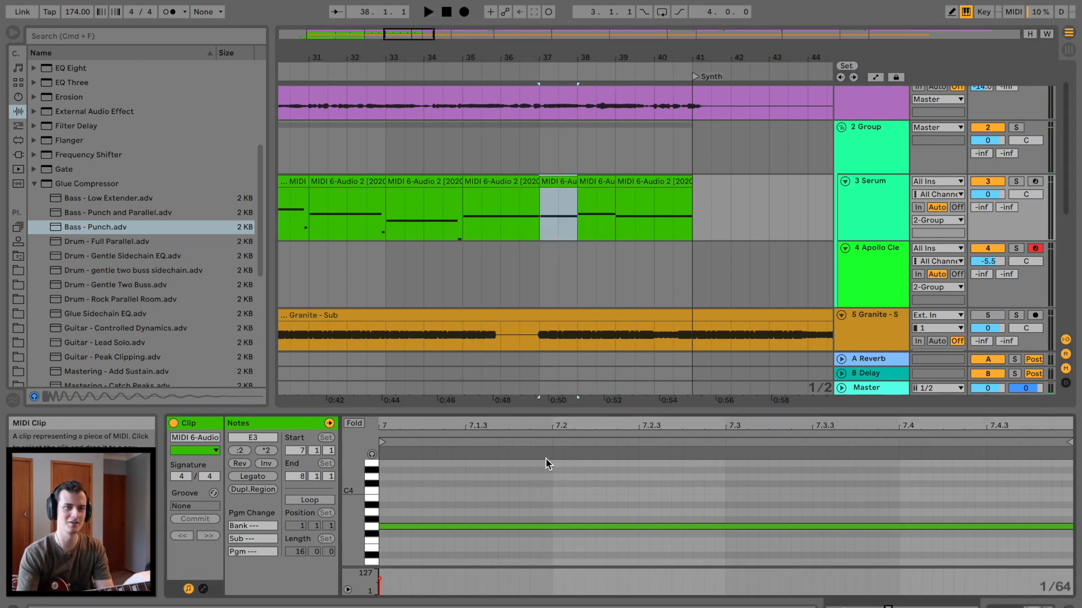
Transpose all notes of the one-bar Serum clip at bar 37 up four semitones to G#3–G#4.
left_click(551, 462)
key("super+a")
key("Up")
key("Up")
key("Up")
key("Up")
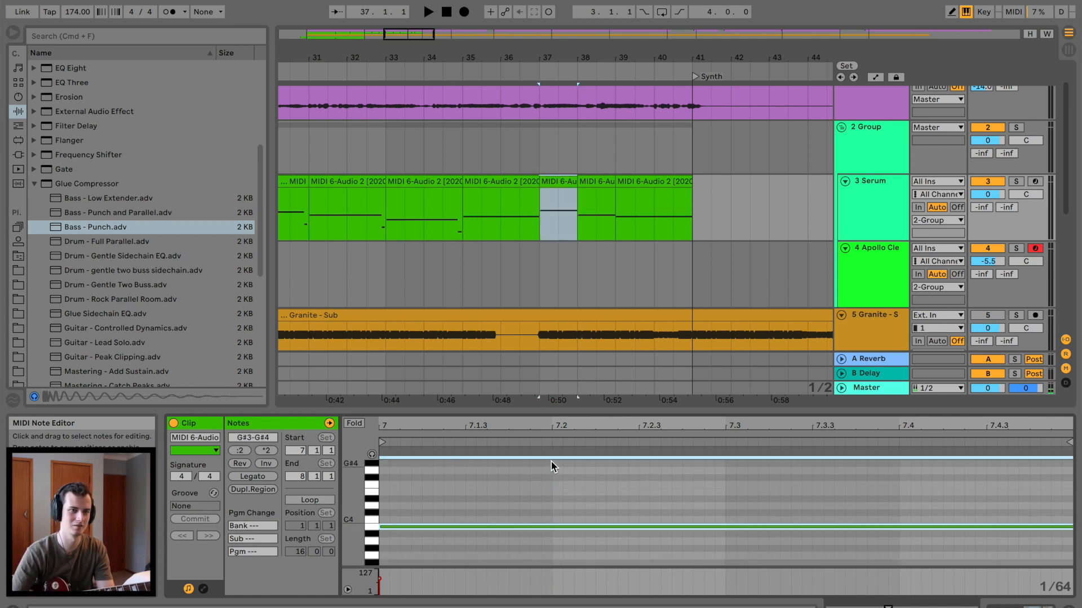
Add the C Minor Scale preset between the Arpeggiator and Serum on the Serum track and audition the part from bar 35.
left_click(860, 201)
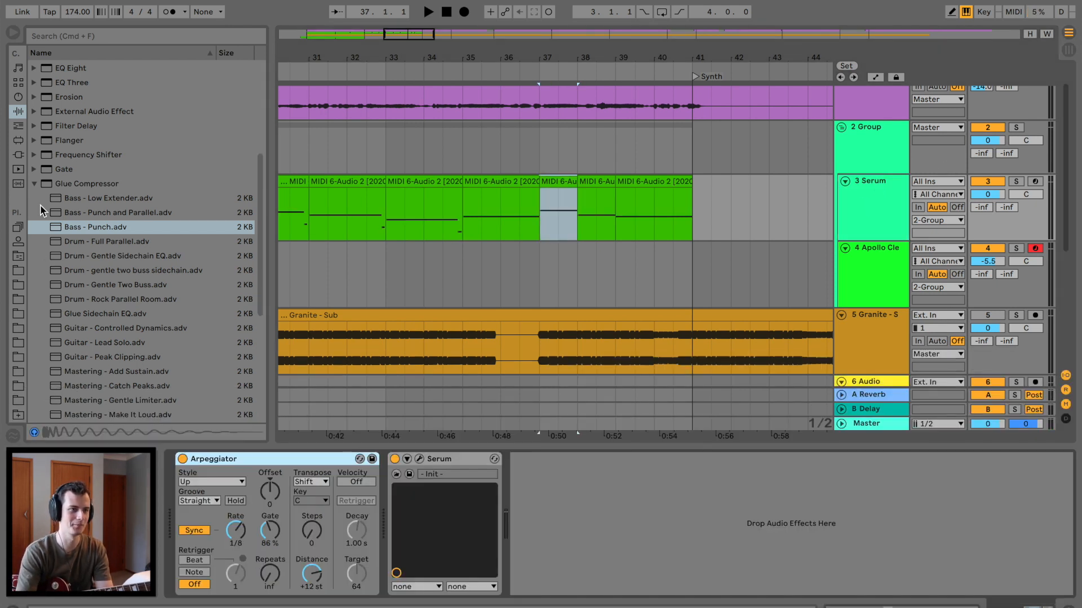
left_click(18, 127)
left_click(35, 155)
left_click_drag(63, 340, 510, 221)
left_click(552, 184)
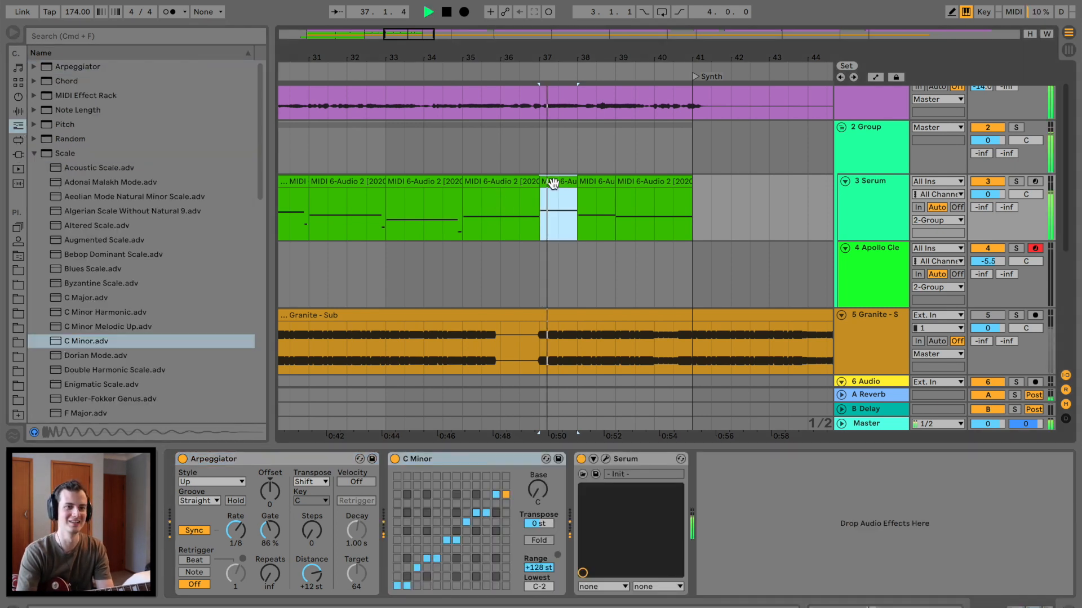
left_click(489, 182)
key("space")
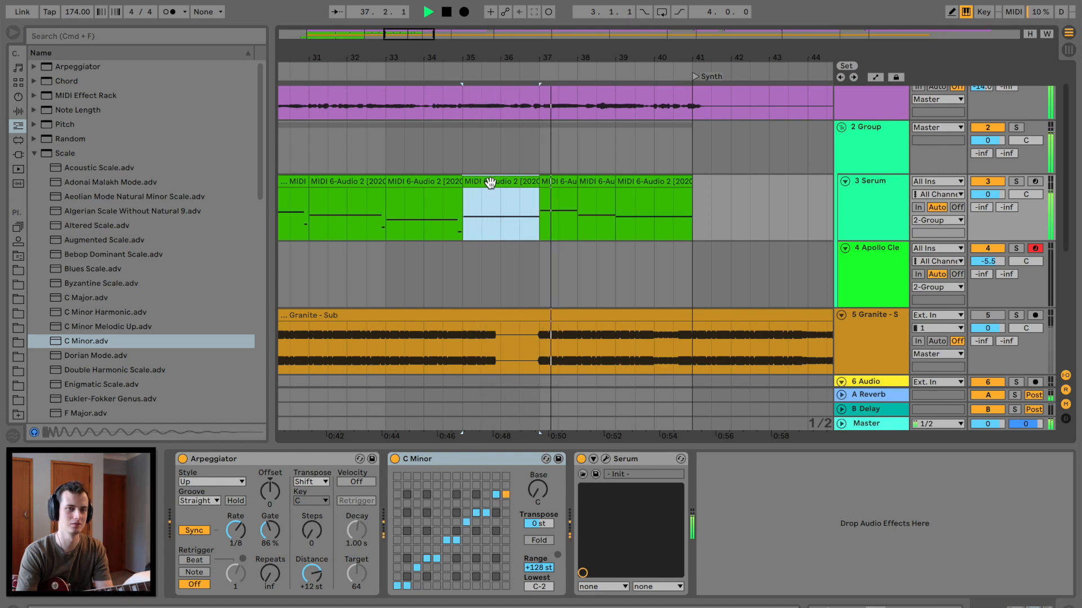
Transpose all notes of the Serum clip at bar 37 down to C#3–C#4, auditioning the pitches during playback.
double_click(551, 181)
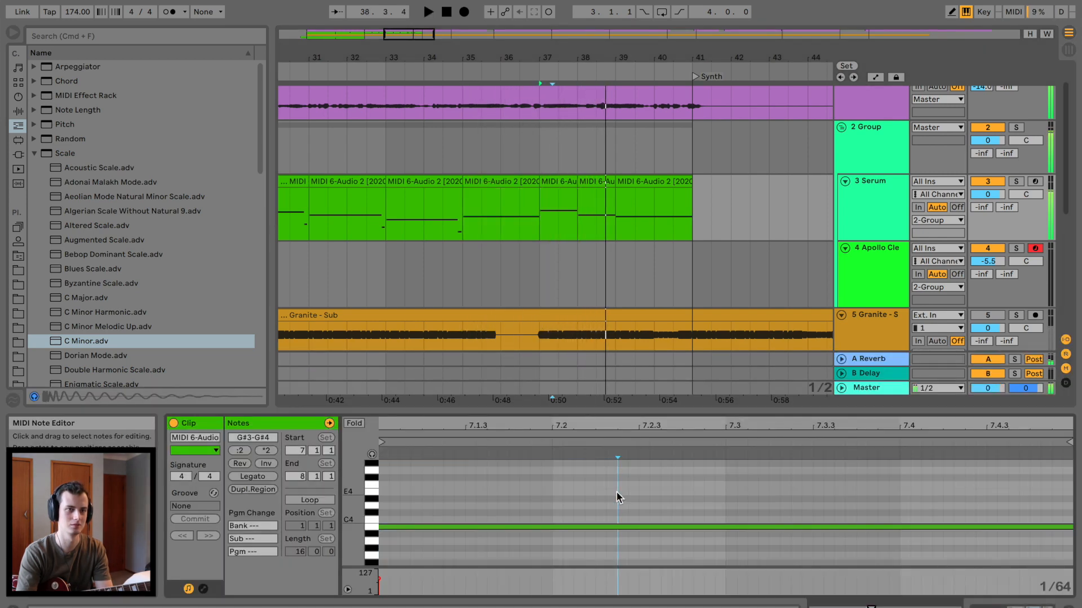
key("super+a")
key("space")
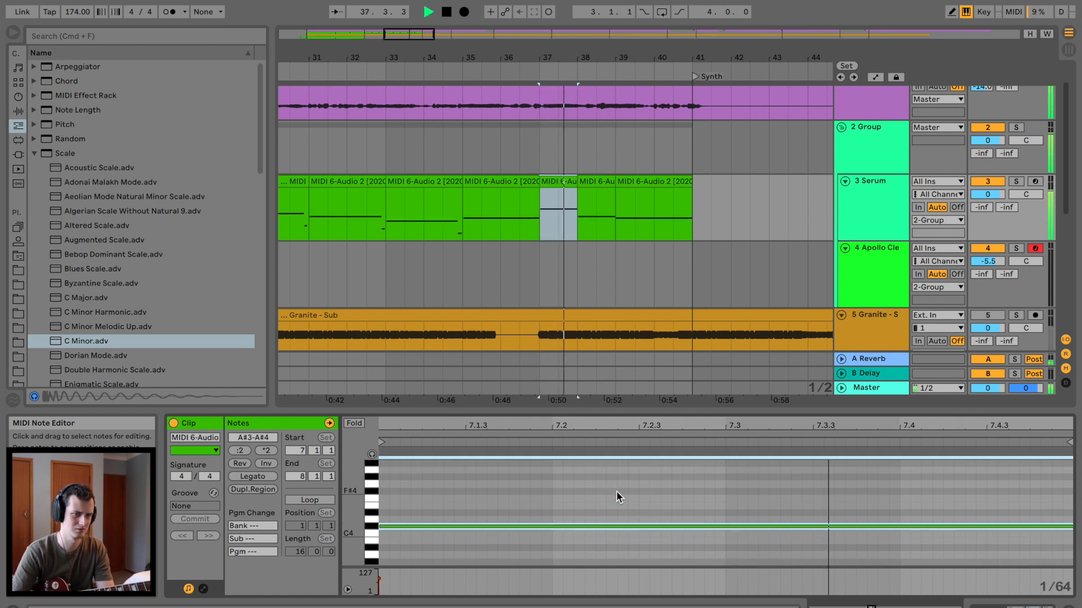
key("Down")
key("Down")
key("Down")
key("Down")
key("Down")
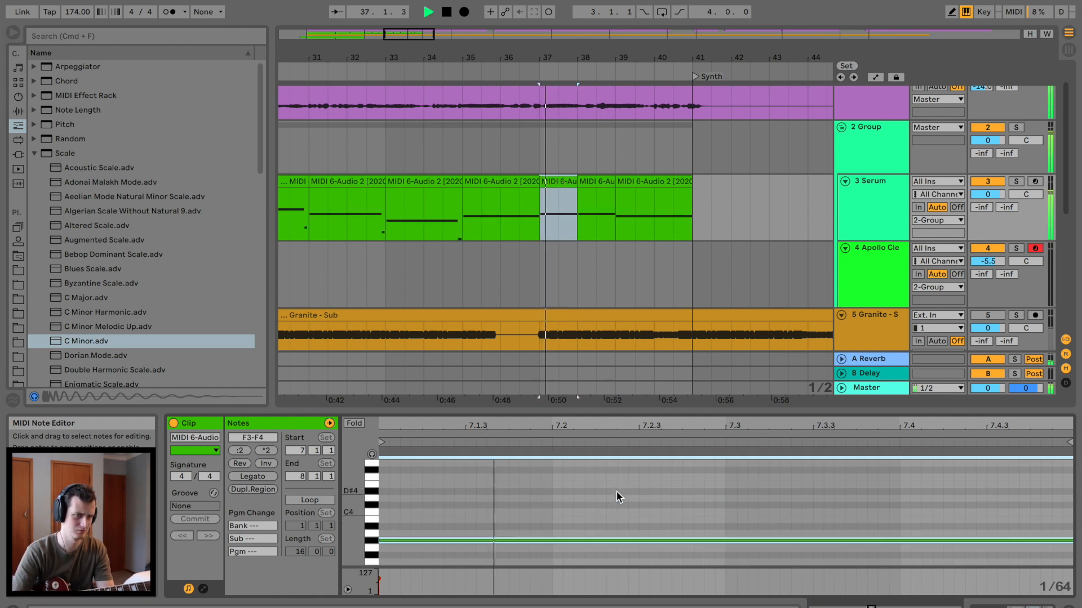
key("Down")
key("Down")
key("Down")
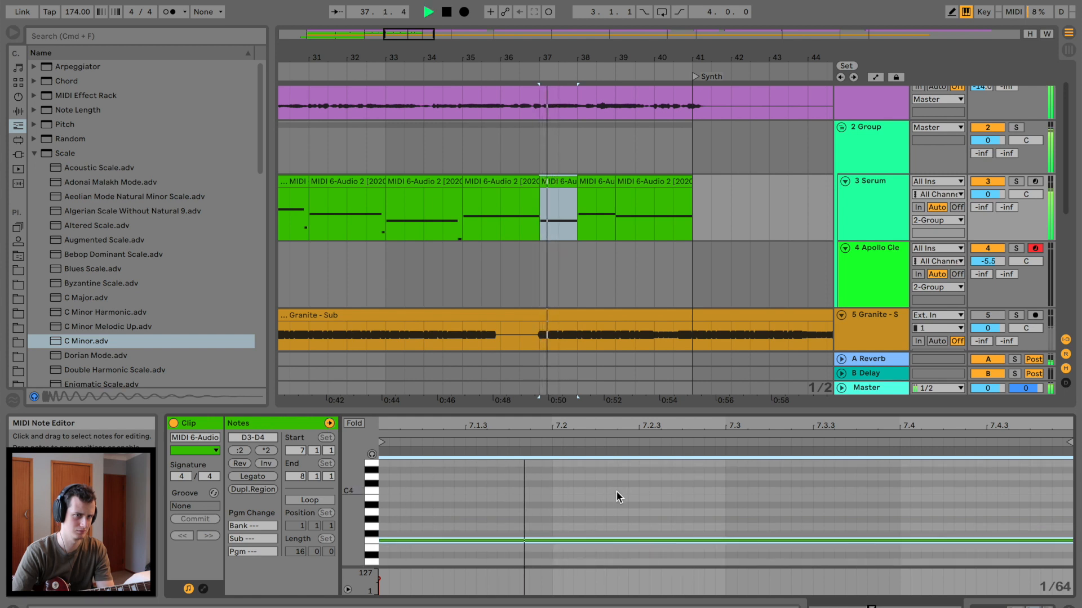
key("Down")
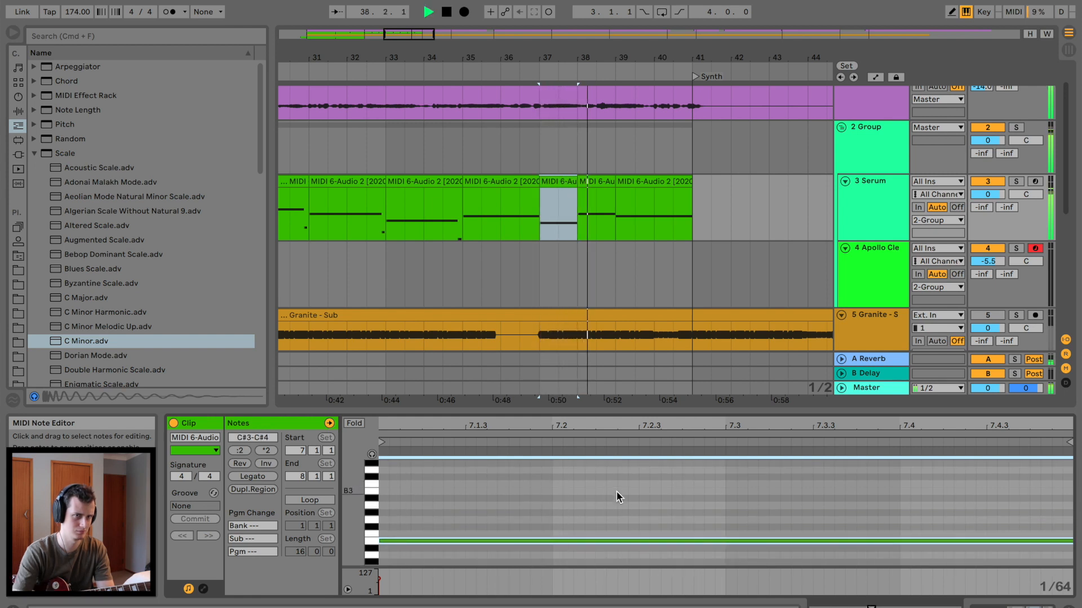
Play back the chorus Serum part and lower the notes of the bar 37 clip to C3–C4.
left_click(440, 183)
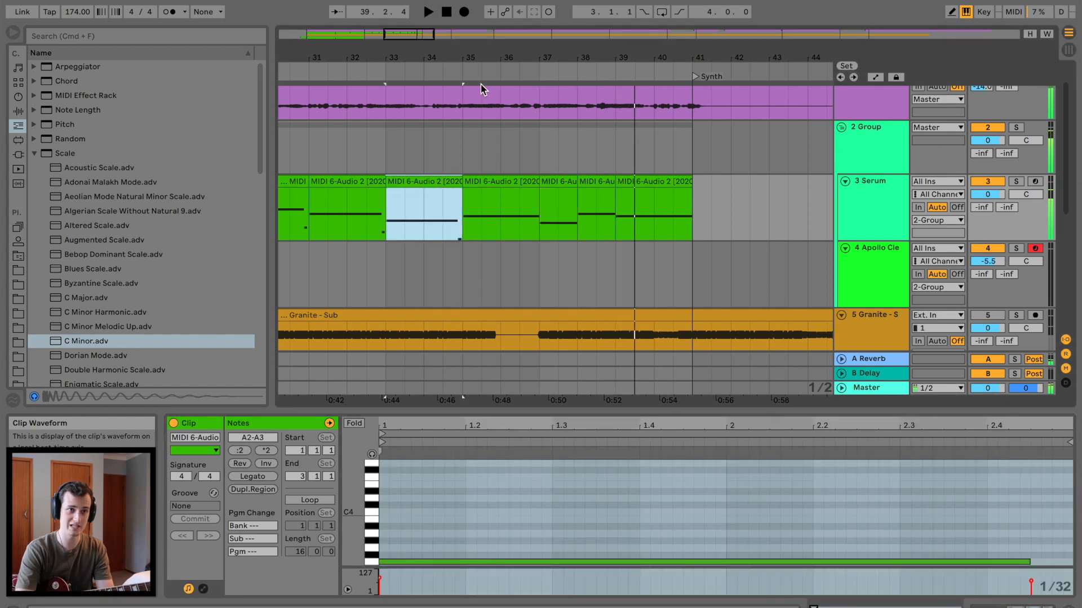
key("space")
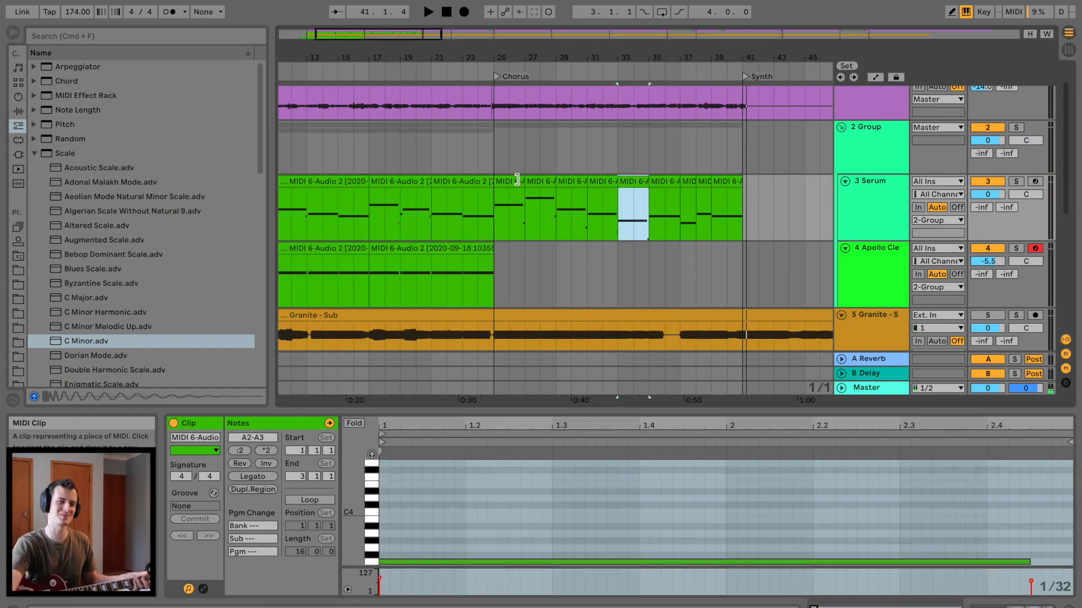
left_click_drag(510, 60, 505, 180)
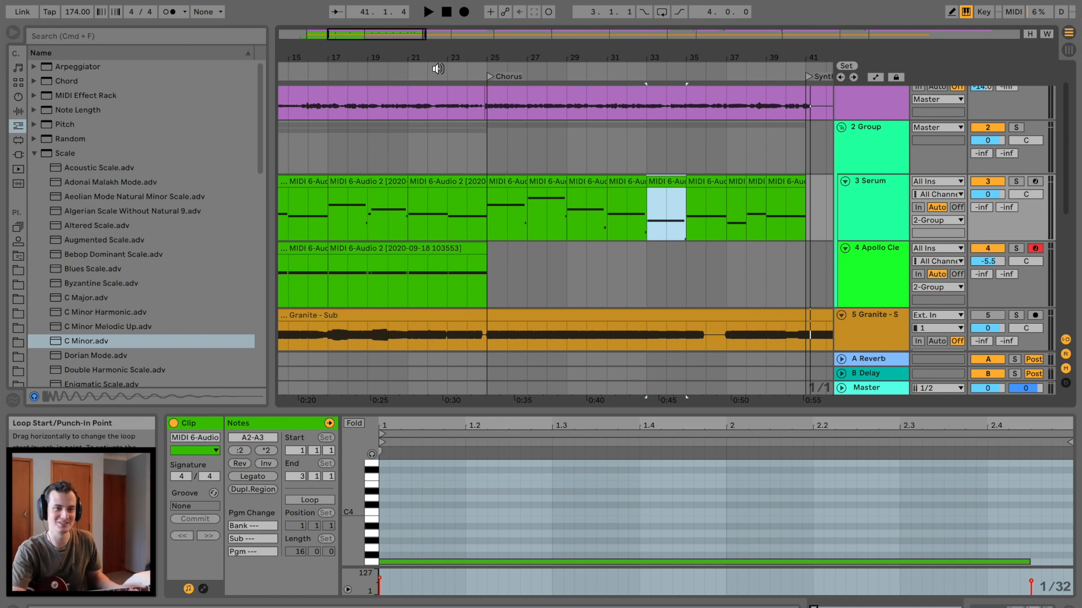
key("space")
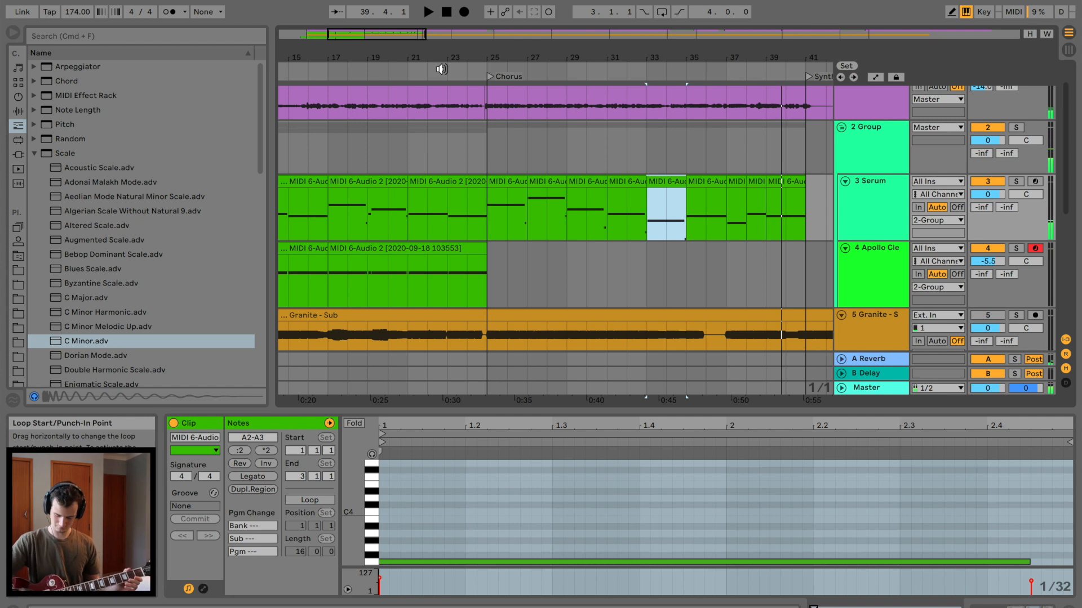
left_click_drag(756, 45, 755, 129)
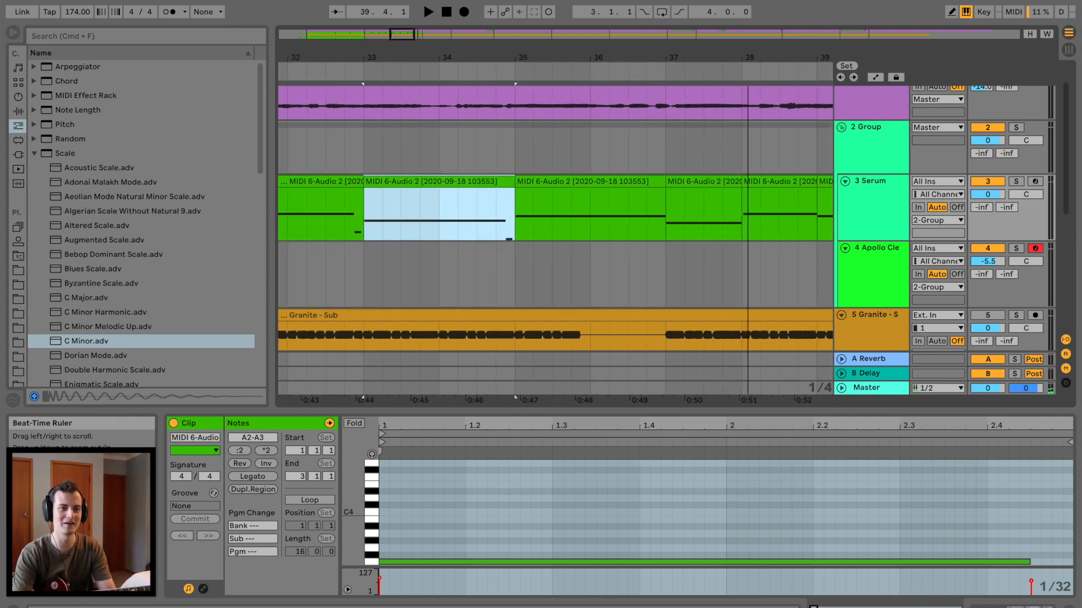
left_click(701, 209)
left_click(463, 506)
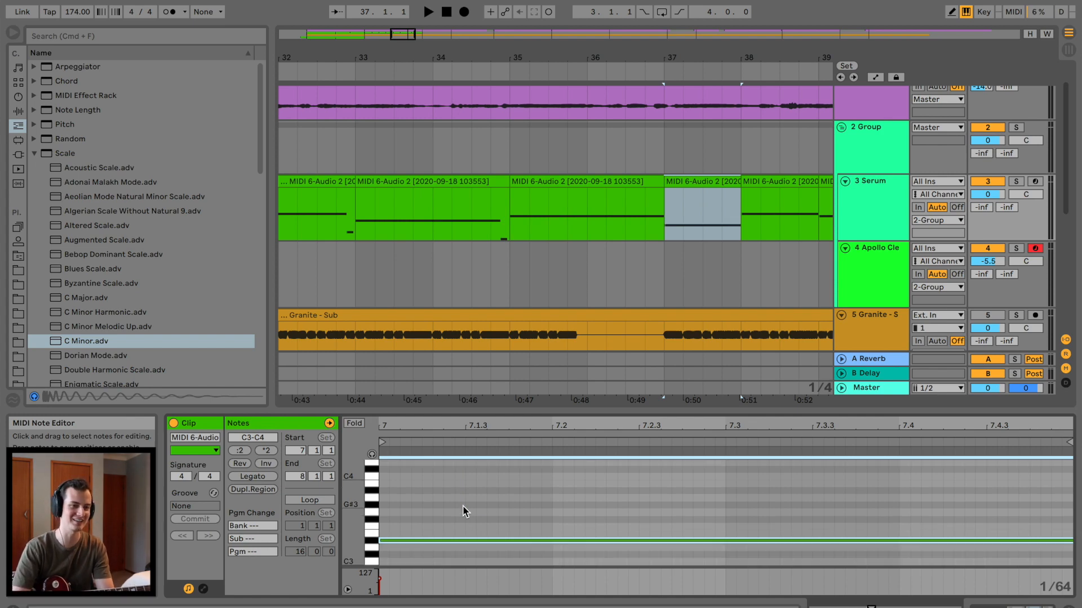
key("space")
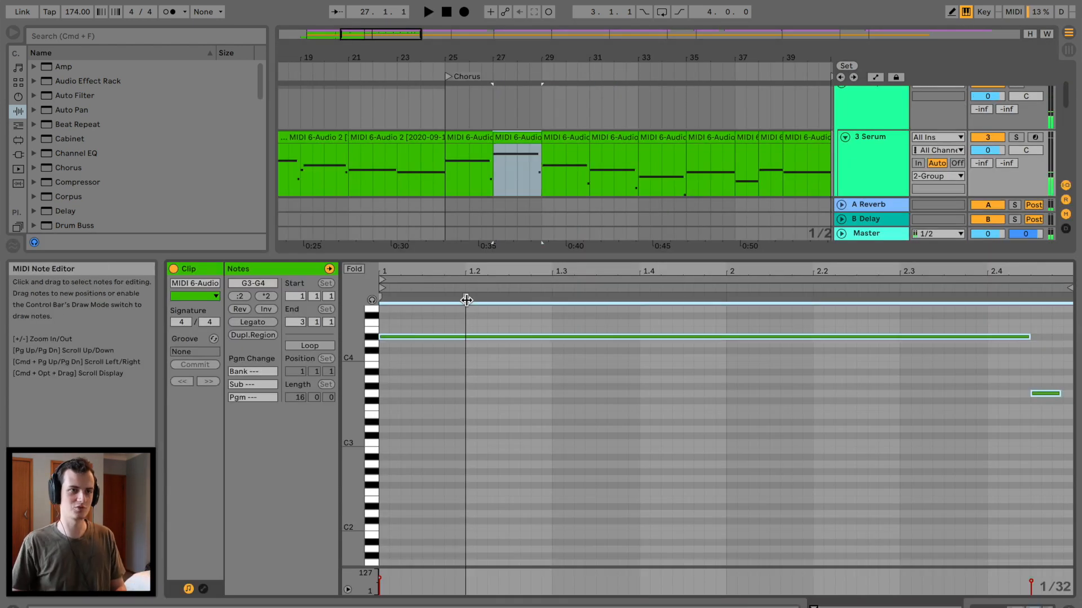
Transpose the Serum clip at bar 27 down an octave to G2–G3 and play the chorus from bar 25.
key("shift+Down")
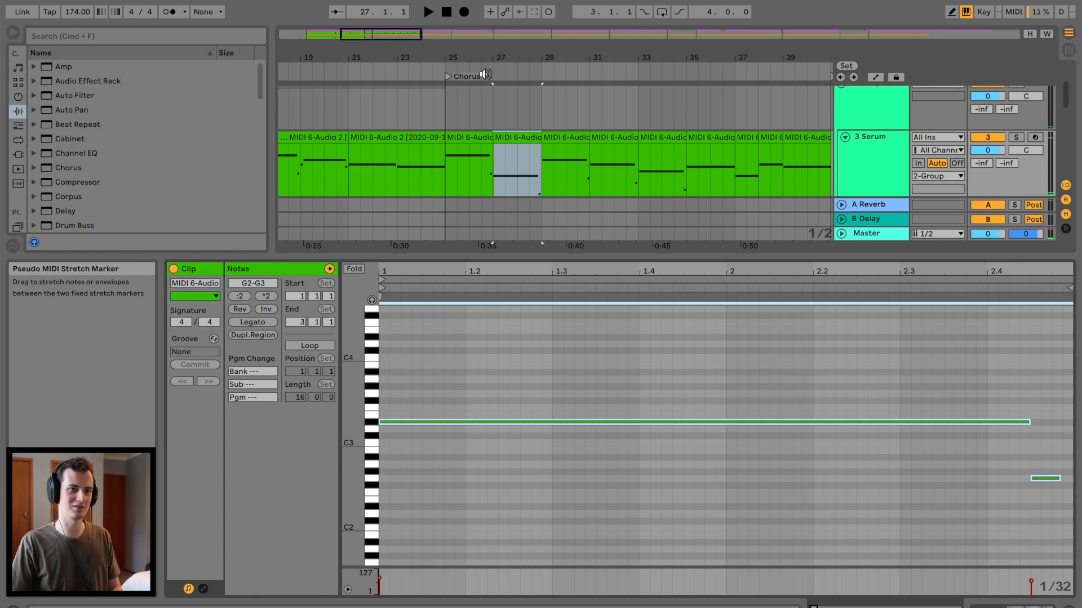
left_click(464, 138)
key("space")
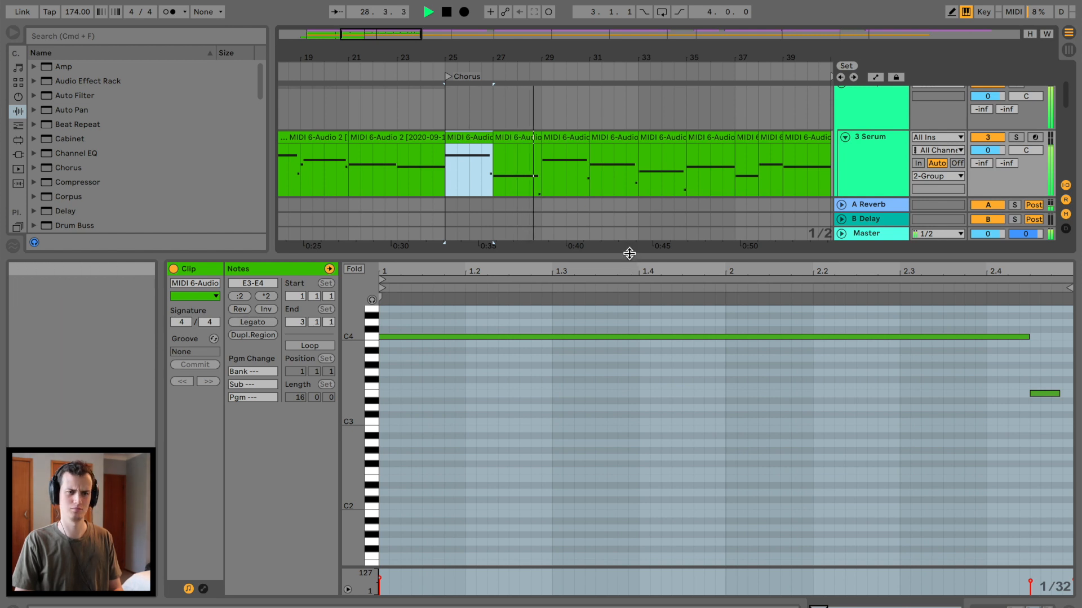
Load iZotope Ozone 7 on the Granite - Sub track and audition that track soloed from the start of the chorus.
left_click_drag(629, 253, 629, 443)
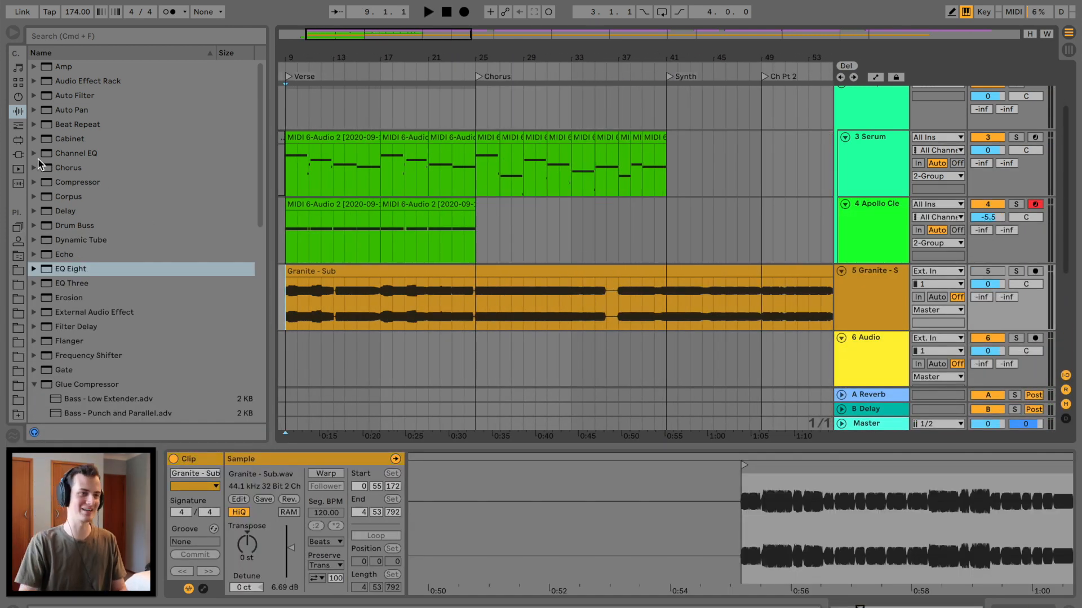
left_click(23, 155)
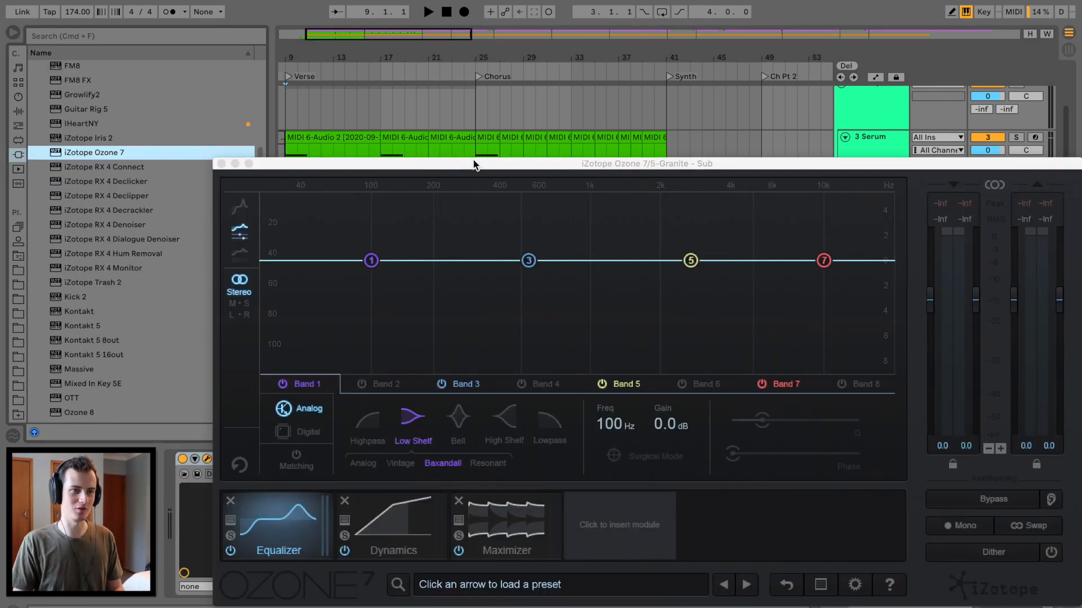
left_click_drag(472, 158, 14, 260)
left_click(476, 301)
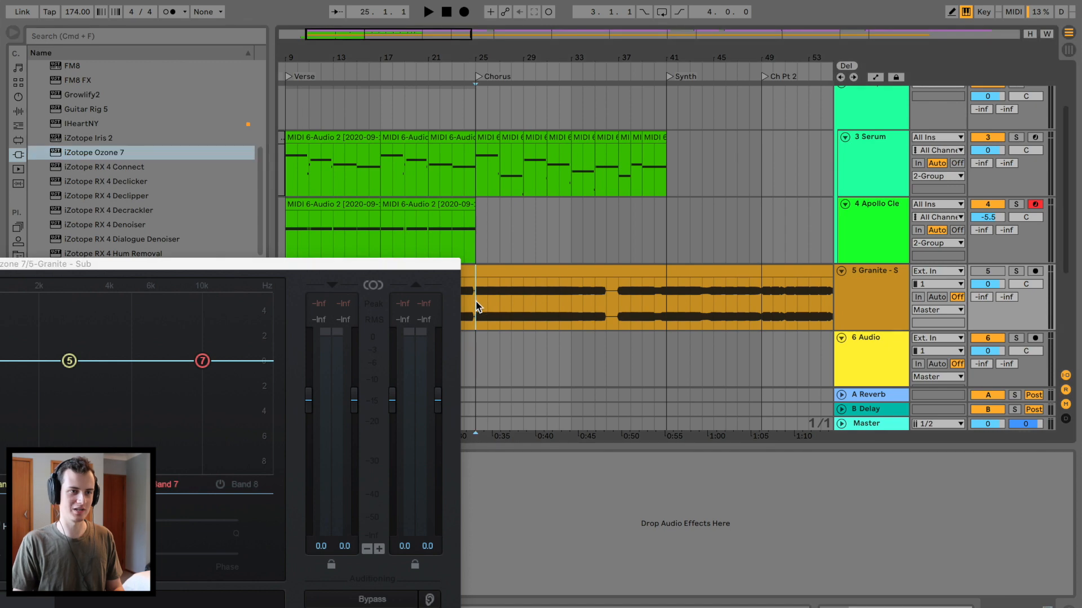
left_click_drag(7, 265, 456, 126)
key("space")
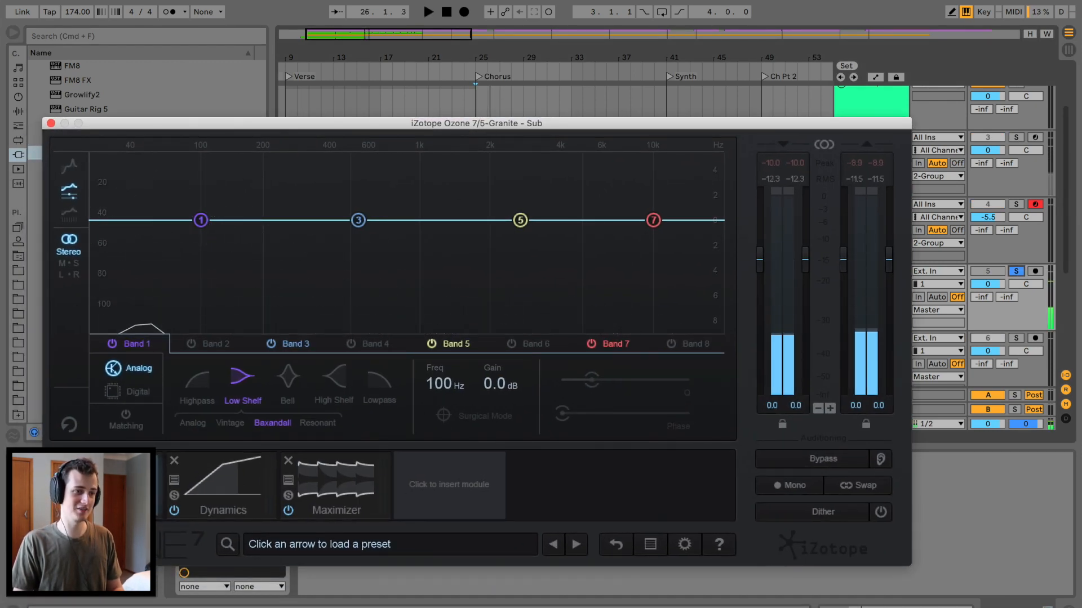
Remove the existing modules from the Ozone 7 chain and insert a fresh Equalizer module.
left_click(60, 461)
left_click(60, 461)
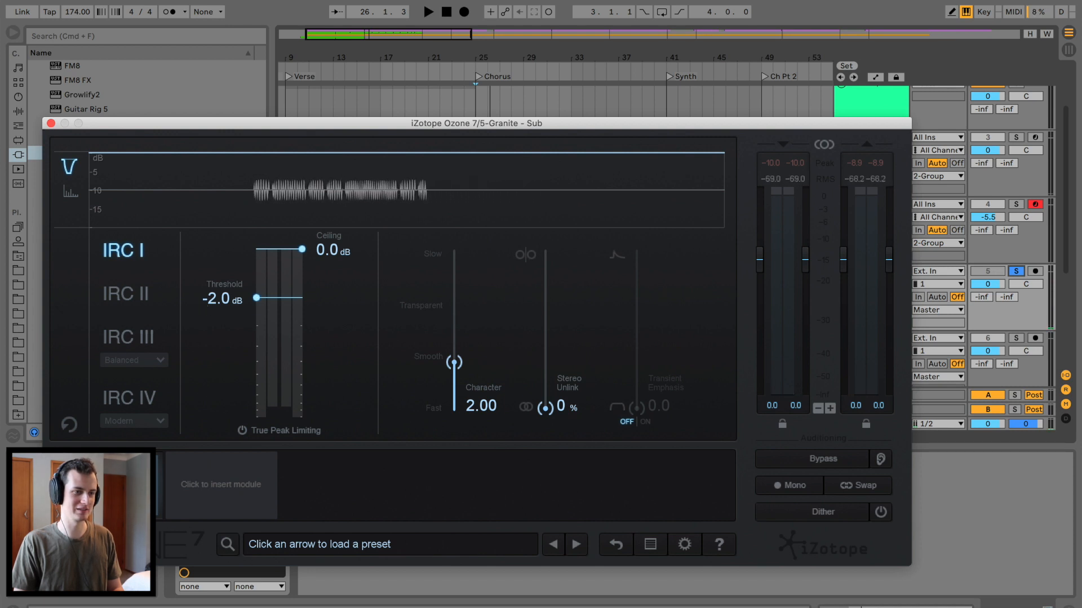
left_click(61, 461)
left_click(142, 247)
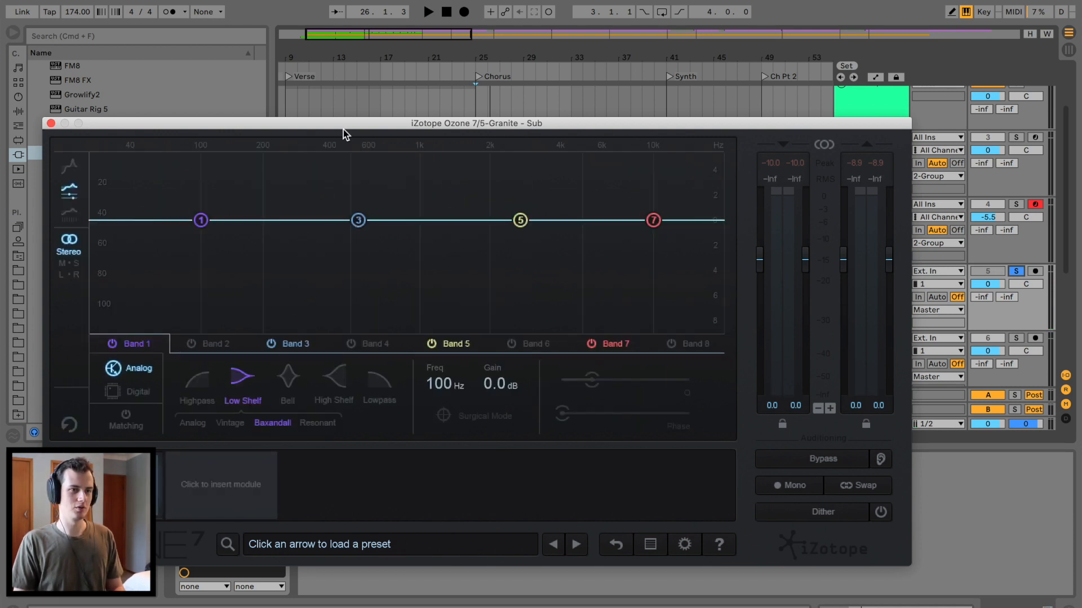
Enable Matching in the Ozone Equalizer and capture the Granite - Sub chorus as the reference audio.
left_click_drag(344, 122, 576, 63)
left_click(357, 361)
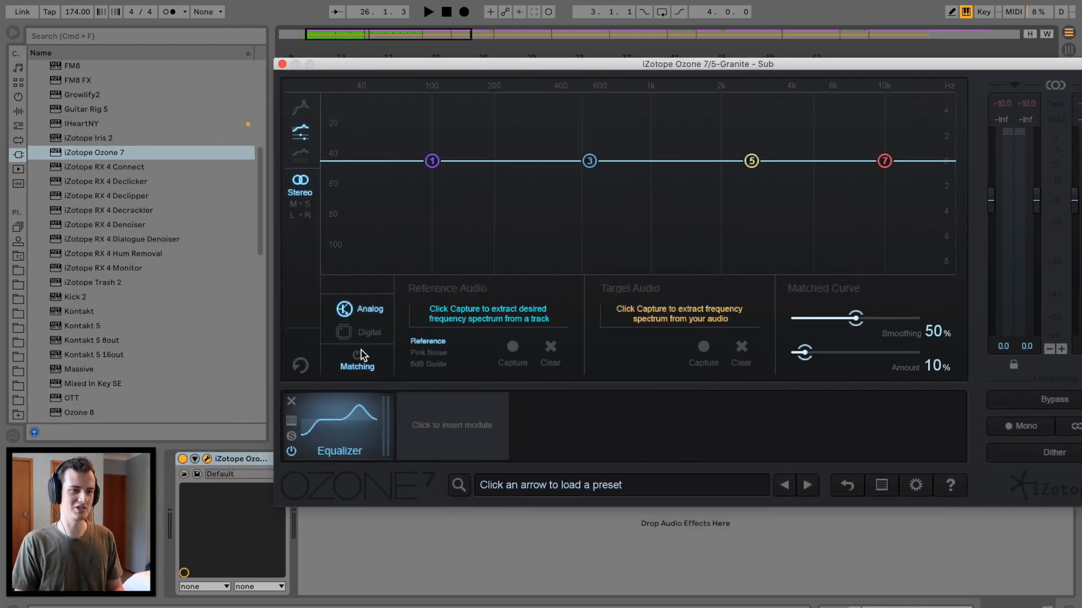
left_click(512, 350)
key("space")
mouse_move(508, 68)
left_mouse_down()
mouse_move(512, 316)
mouse_move(499, 288)
left_mouse_up()
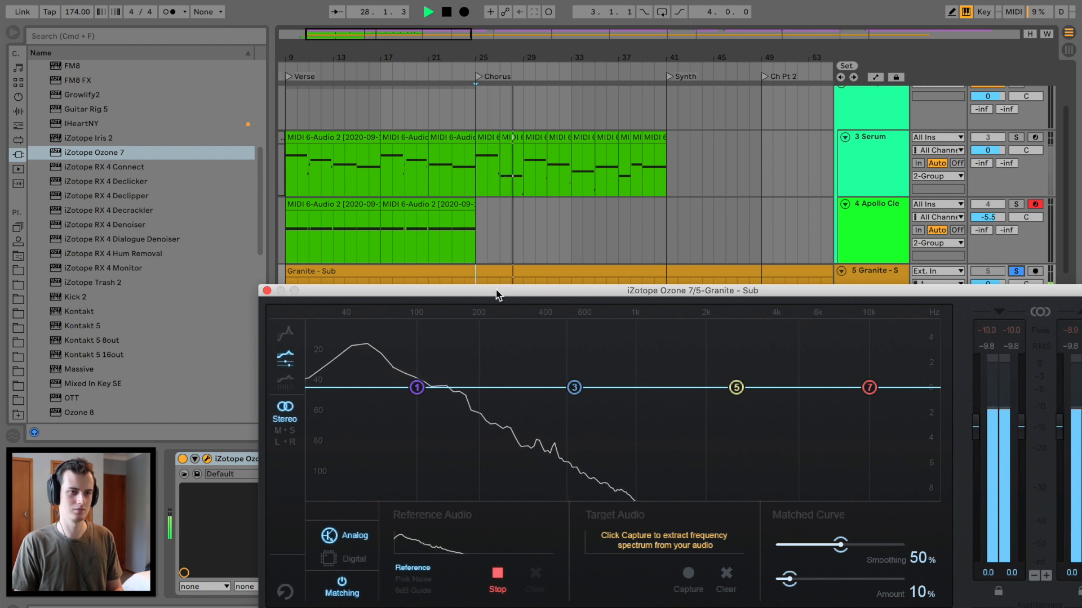
left_click(497, 573)
key("space")
Move Ozone 7 to the Serum track and capture the Serum chorus from bar 25 as the target audio.
left_click_drag(248, 459, 572, 165)
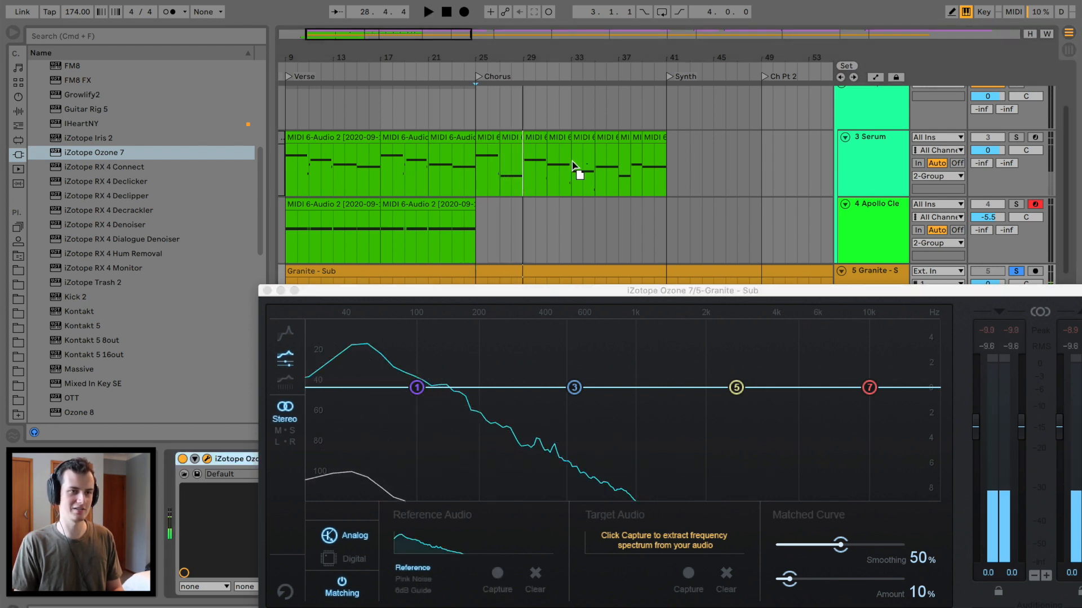
left_click(483, 137)
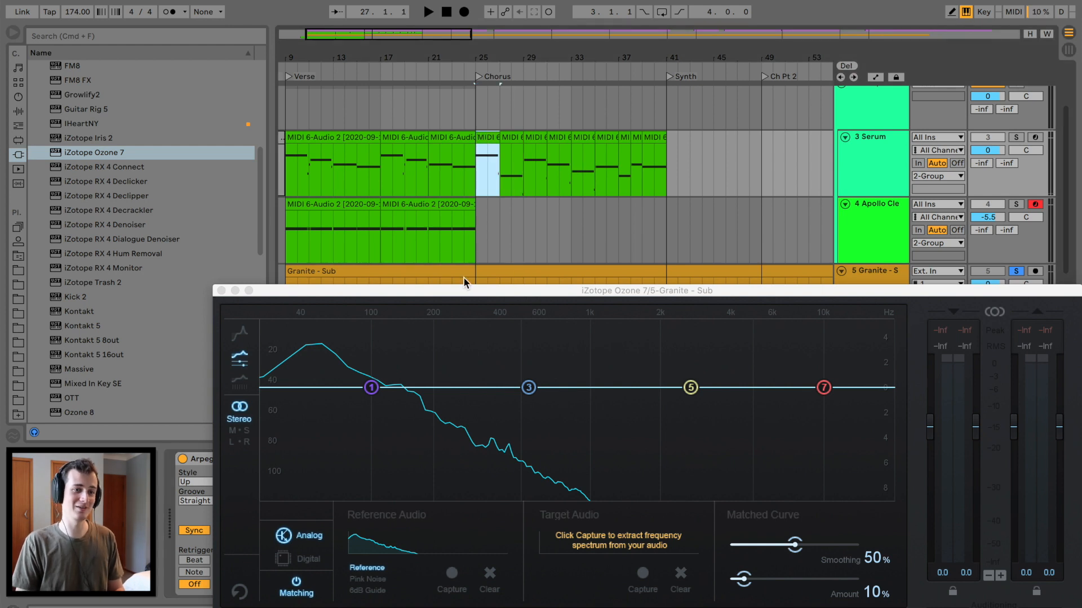
left_click(642, 575)
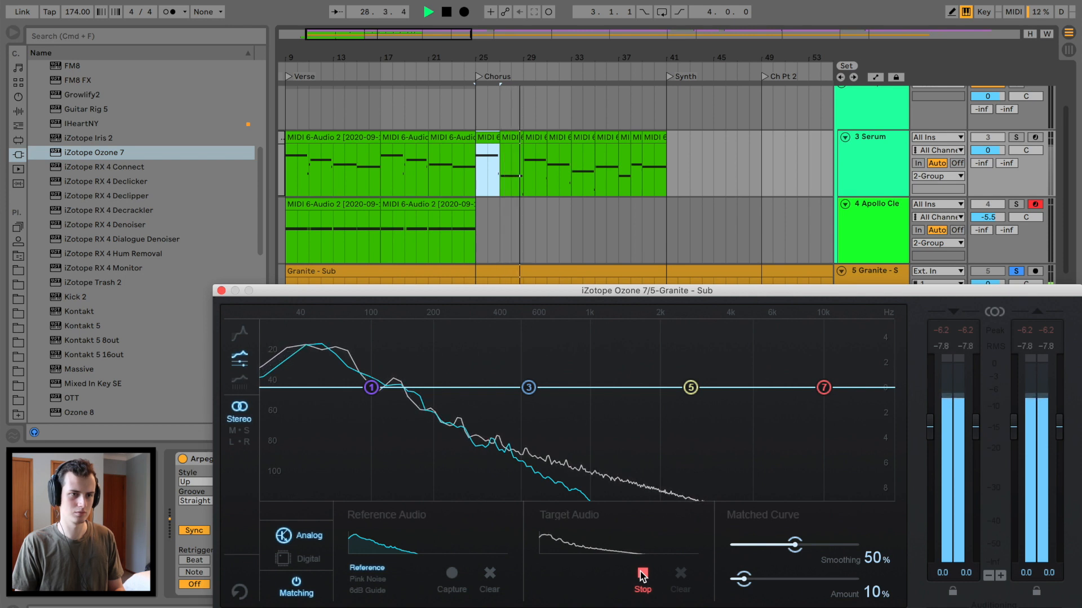
left_click(642, 574)
key("space")
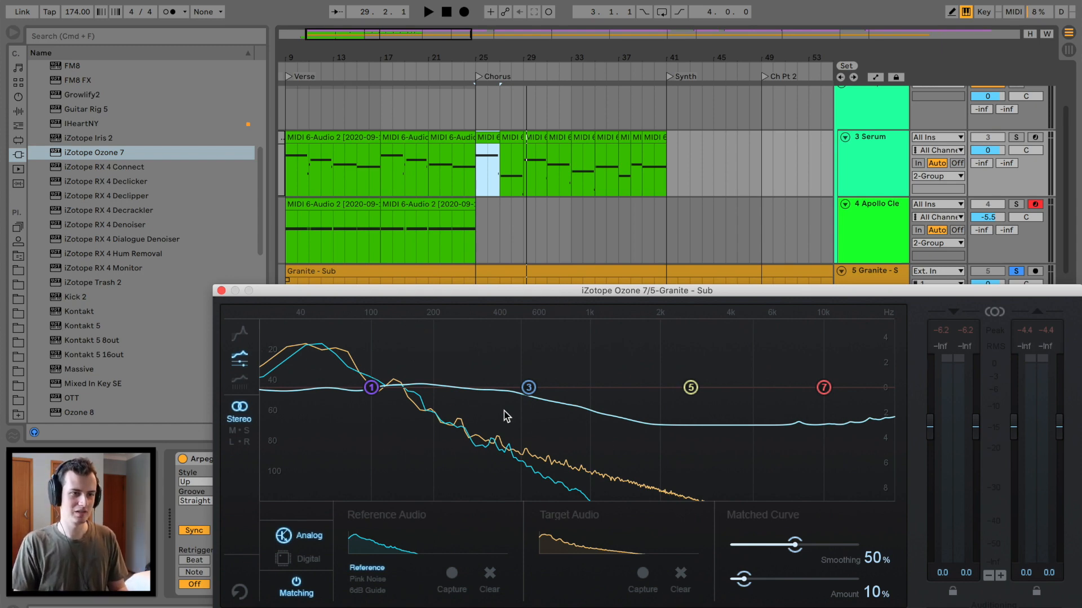
Shape the group's EQ Eight with a band 8 low-pass, a lowered band 2, and band 1 at 29.0 Hz and -0.87 dB.
left_click(862, 131)
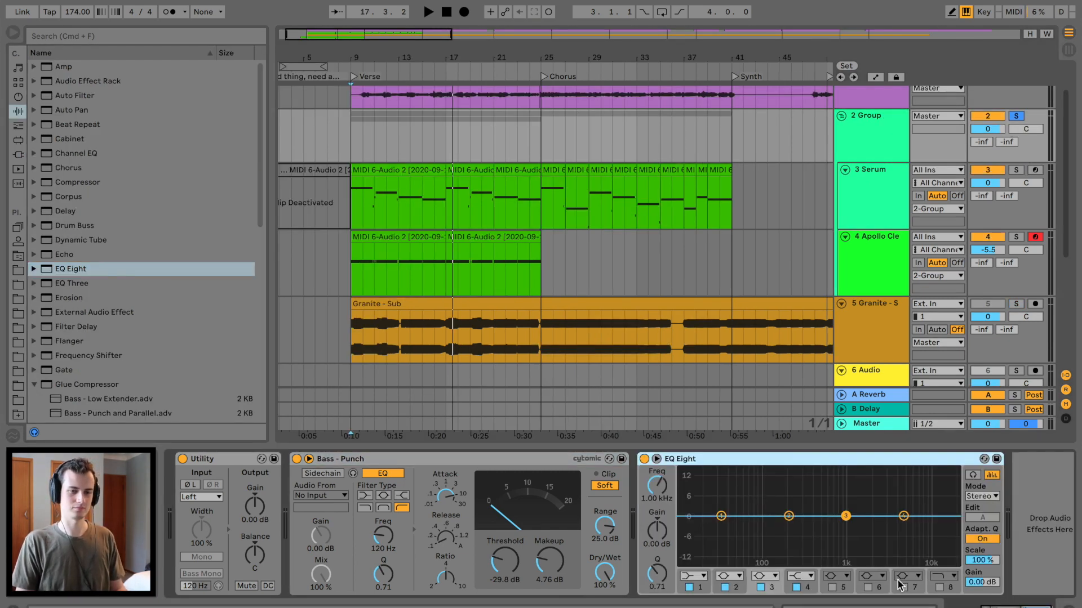
left_click(938, 588)
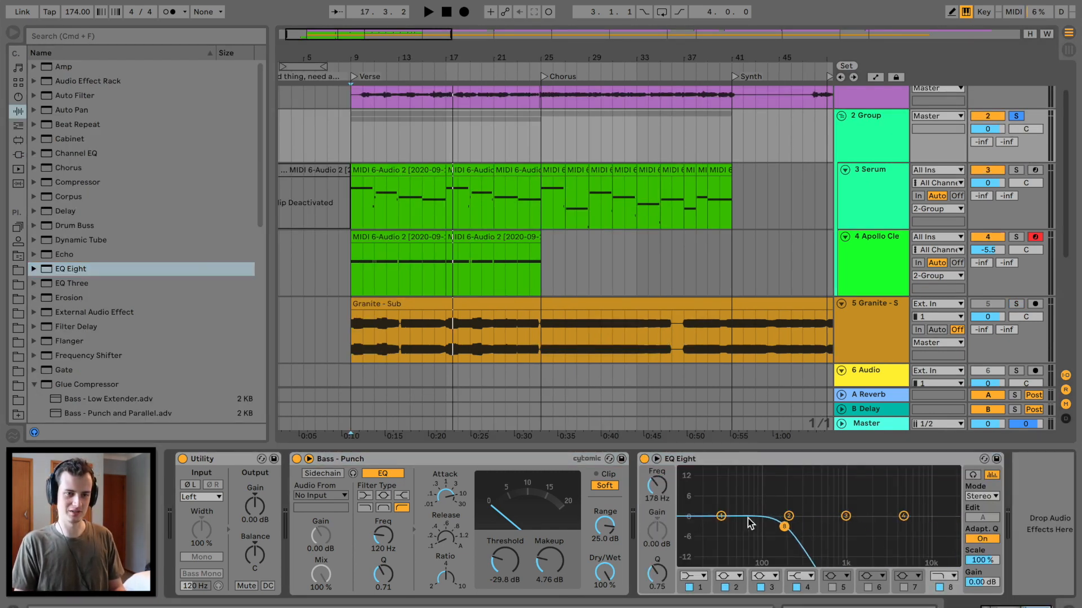
left_click_drag(788, 516, 774, 508)
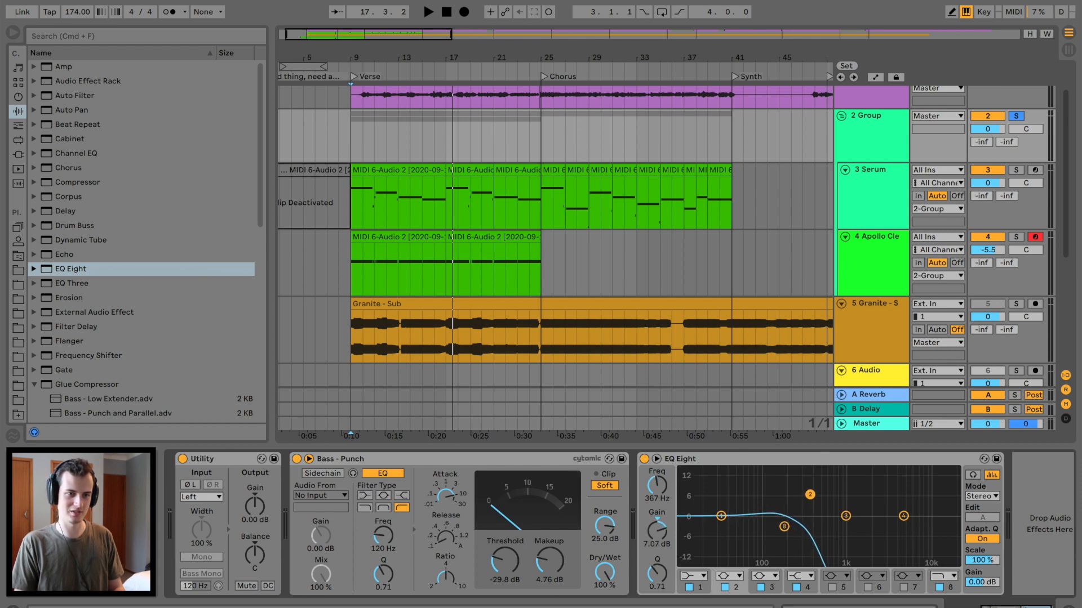
left_click_drag(784, 527, 825, 538)
key("space")
left_click_drag(721, 516, 720, 518)
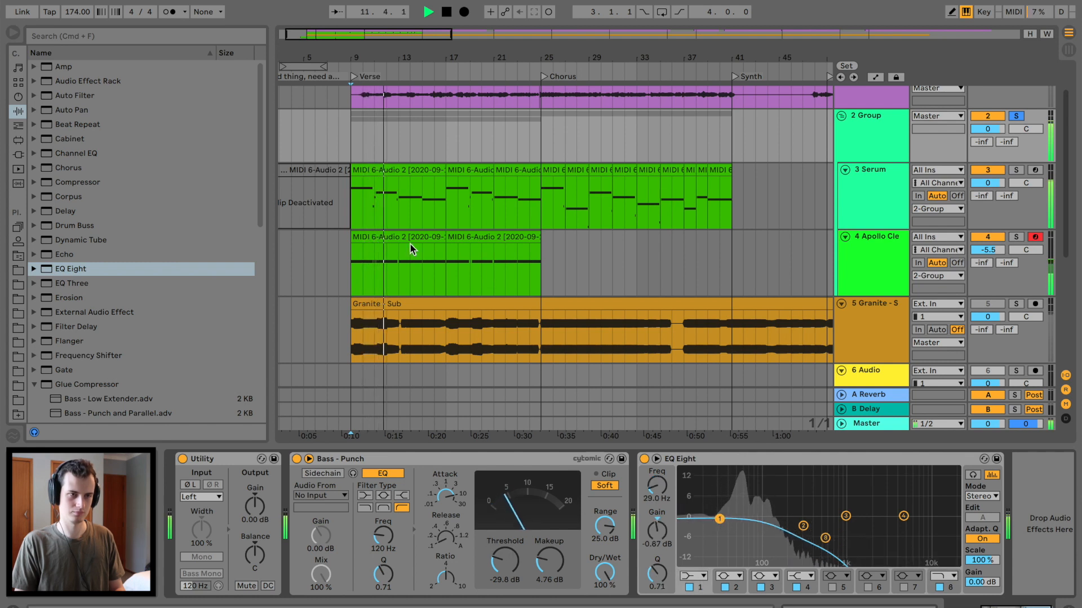
key("space")
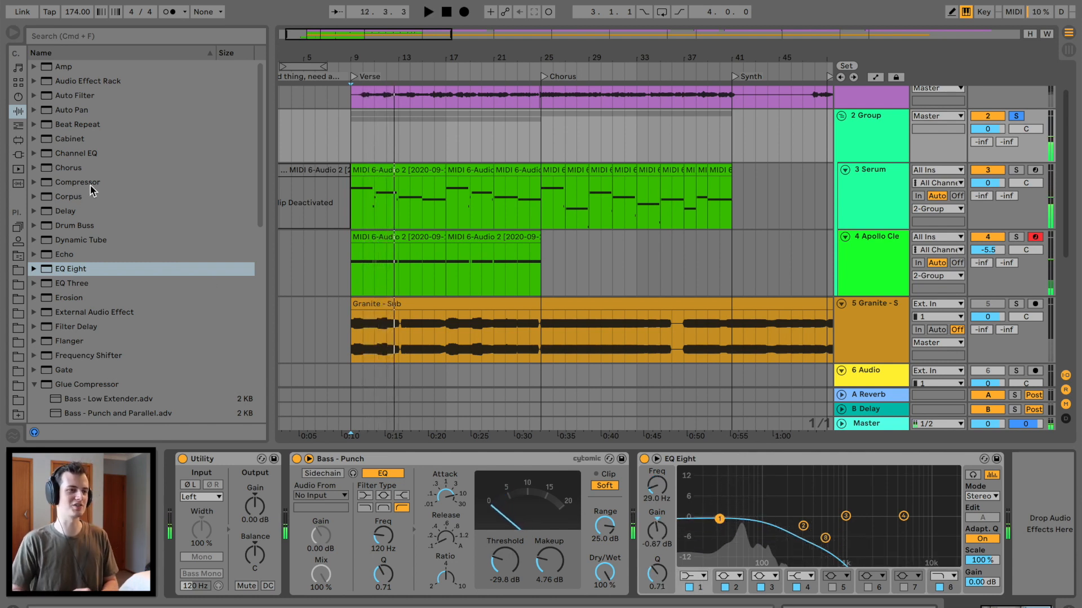
Insert Drum Buss before the group's EQ Eight and set Drive 0%, Damp 500 Hz and Transients 1.00.
scroll(93, 203, "down", 1)
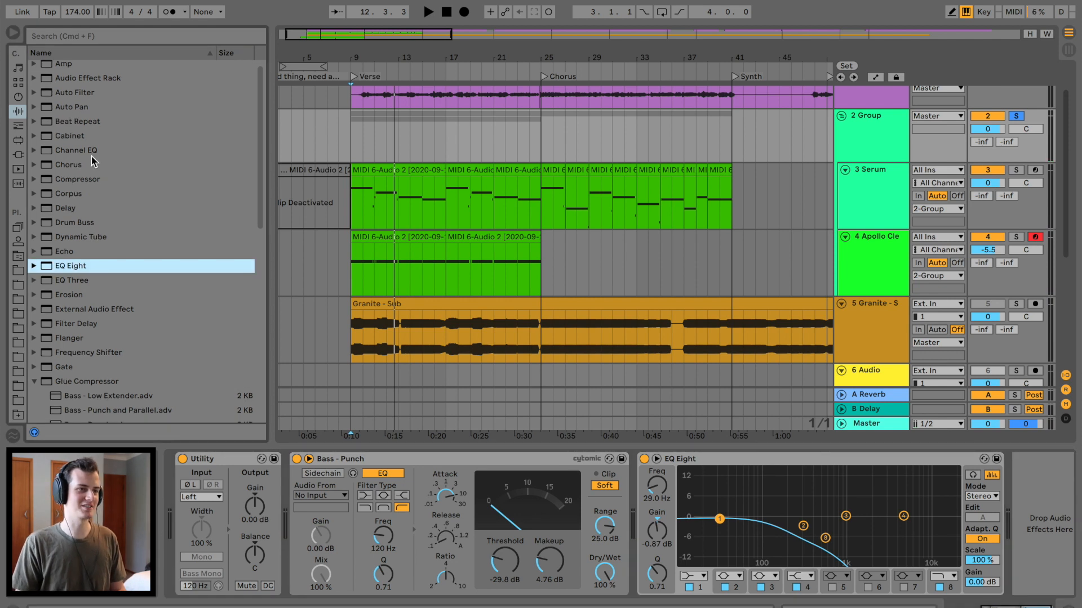
scroll(89, 148, "up", 1)
left_click_drag(81, 225, 645, 532)
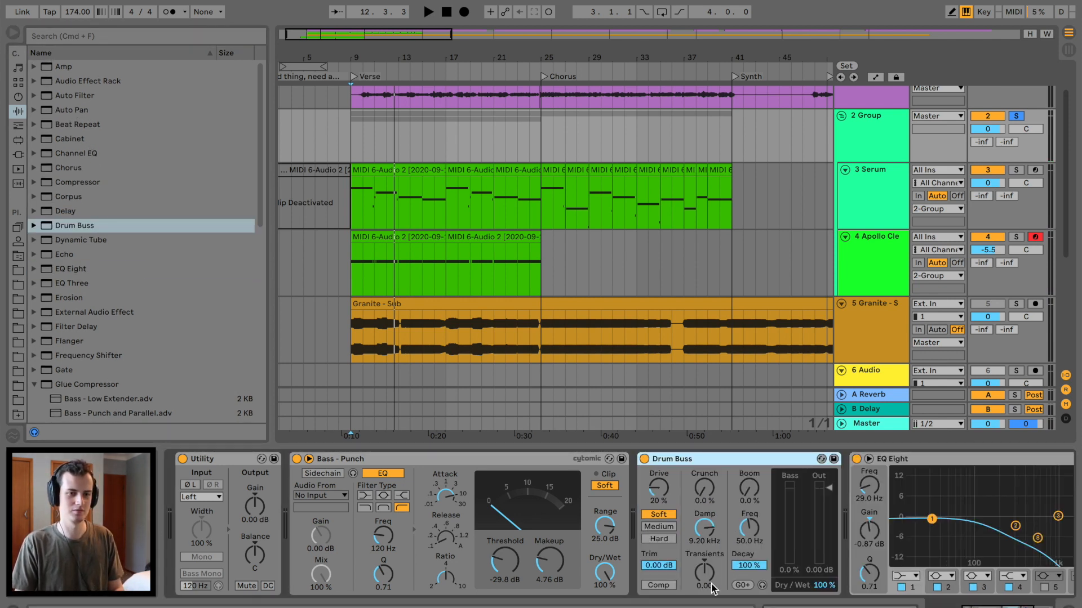
key("space")
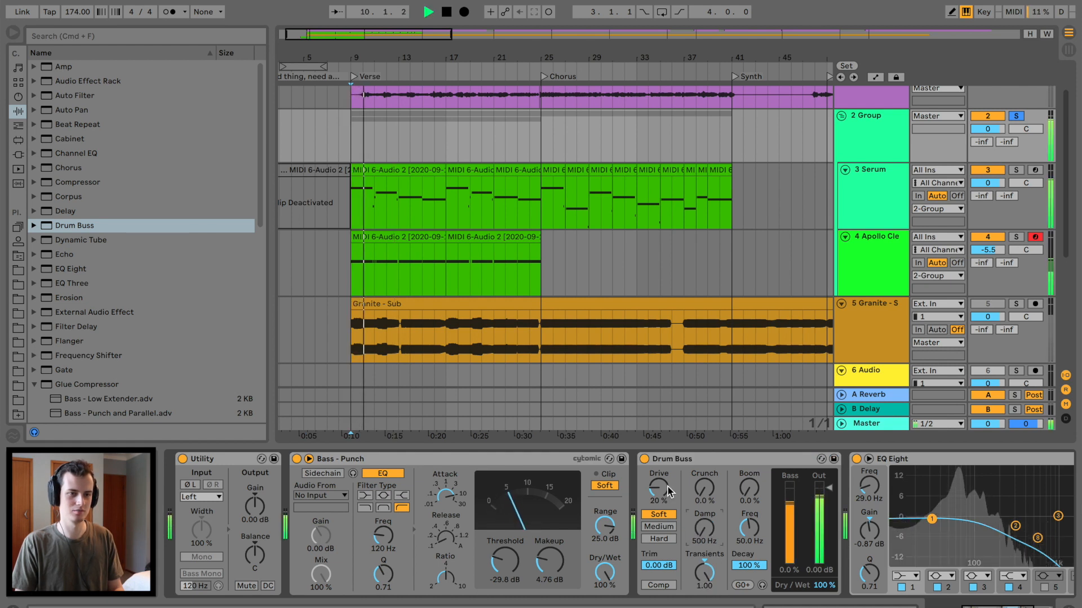
left_click_drag(668, 493, 669, 524)
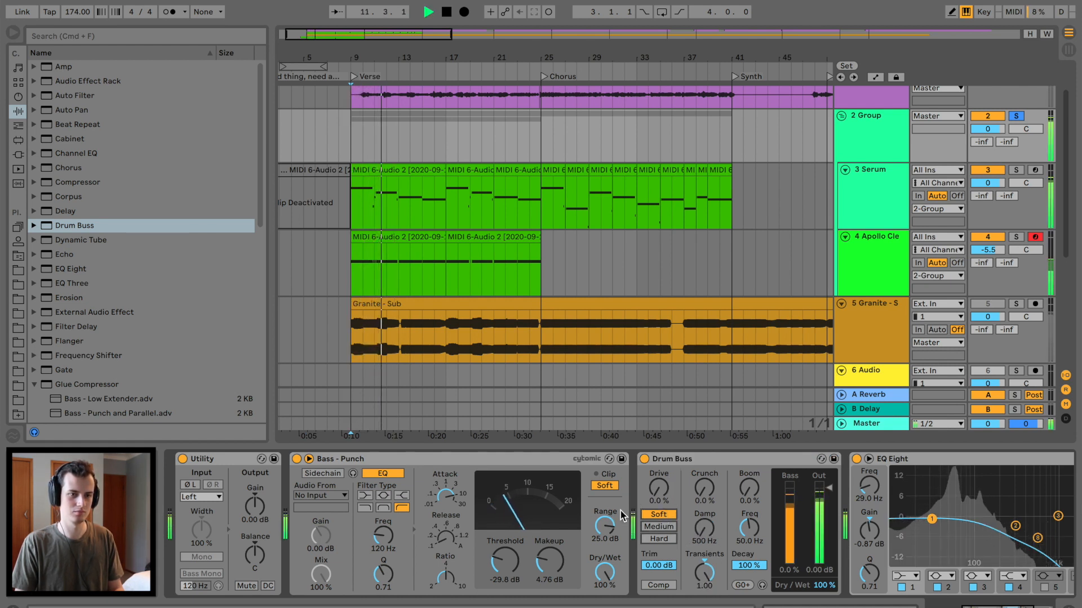
Bypass the Bass - Punch compressor to compare the sound and set the Serum track's Arpeggiator Gate to 69%.
left_click(297, 459)
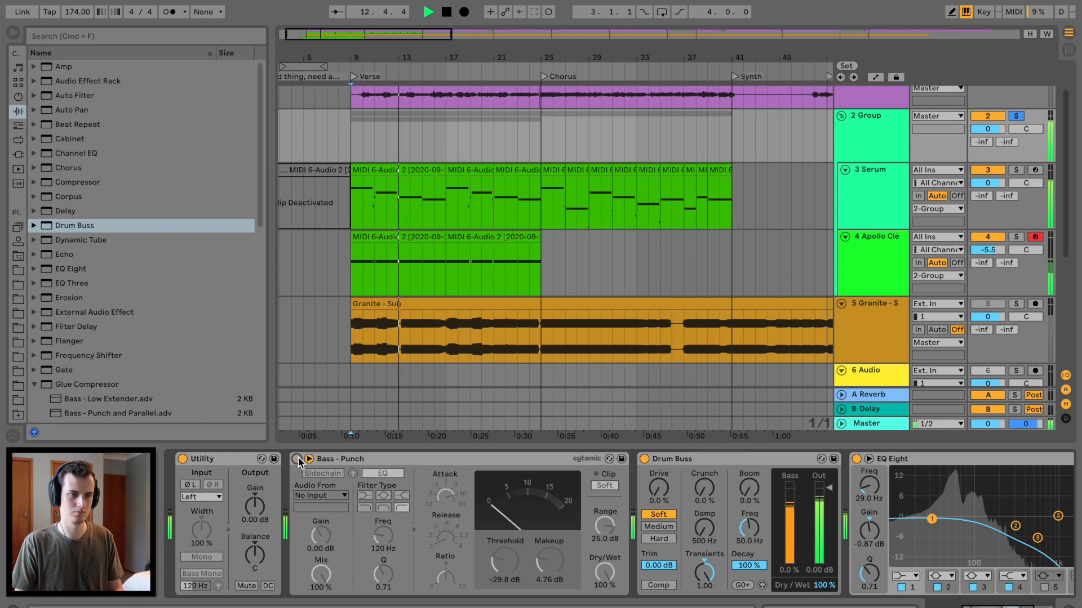
left_click(891, 187)
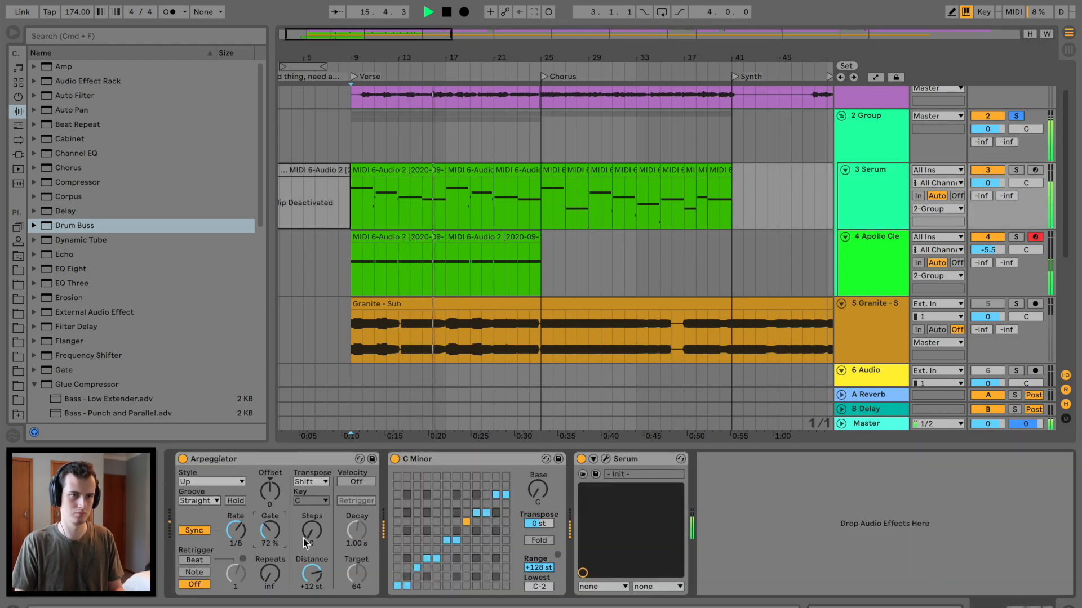
left_click(896, 145)
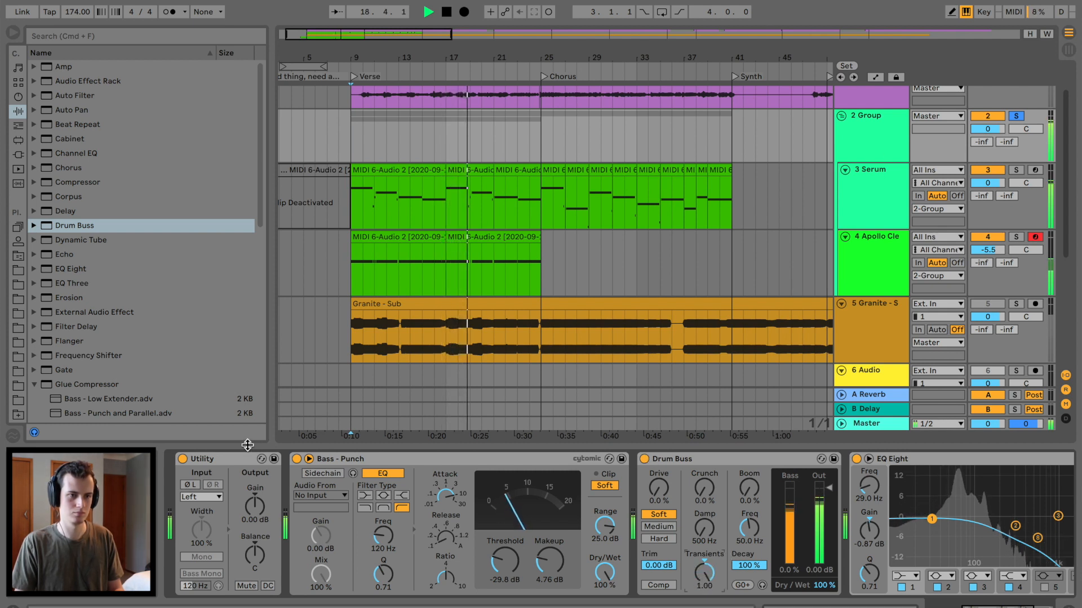
left_click(296, 459)
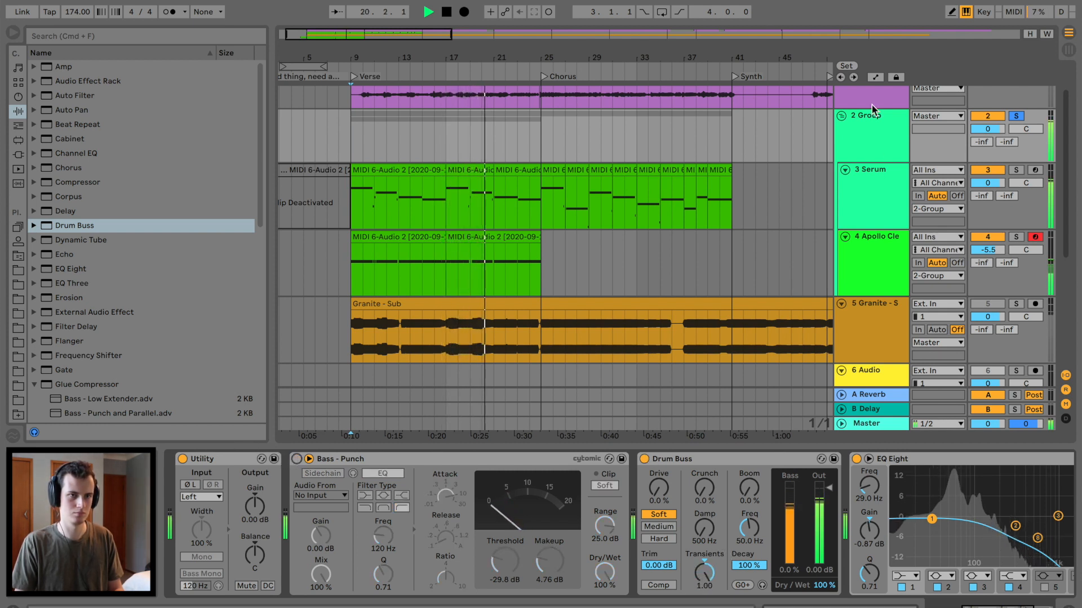
left_click(867, 178)
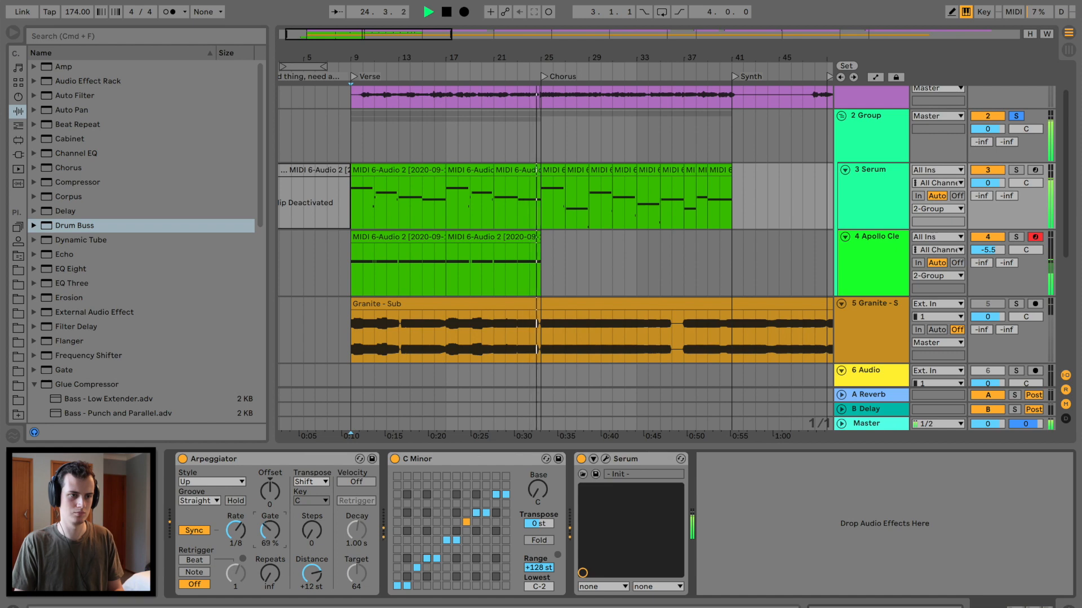
left_click(863, 136)
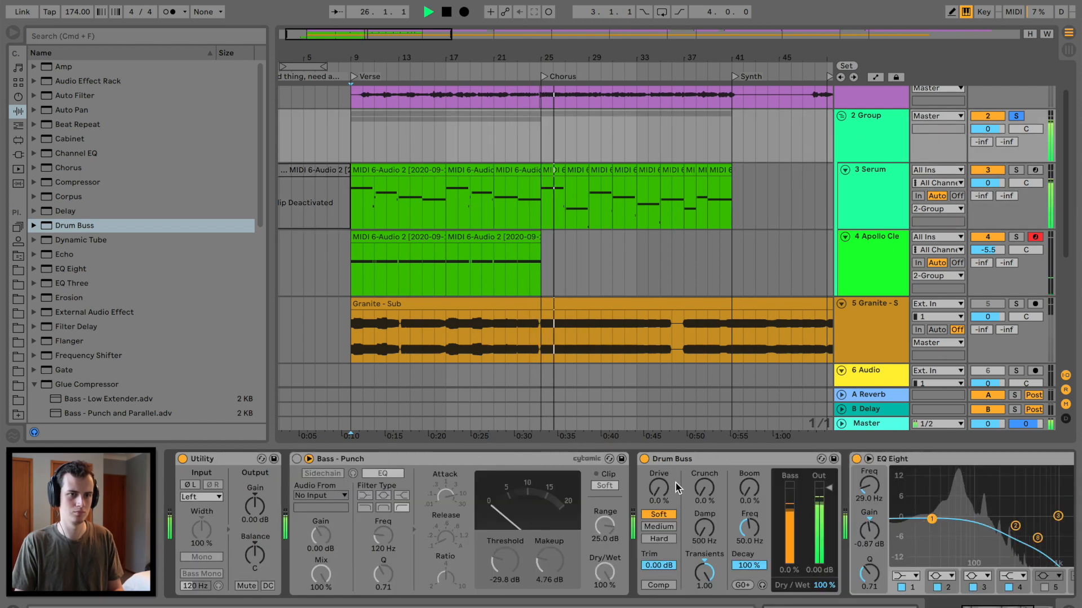
Re-enable the Bass - Punch compressor, compare with Drum Buss bypassed and set Drum Buss Transients to 0.14.
left_click_drag(712, 577, 712, 605)
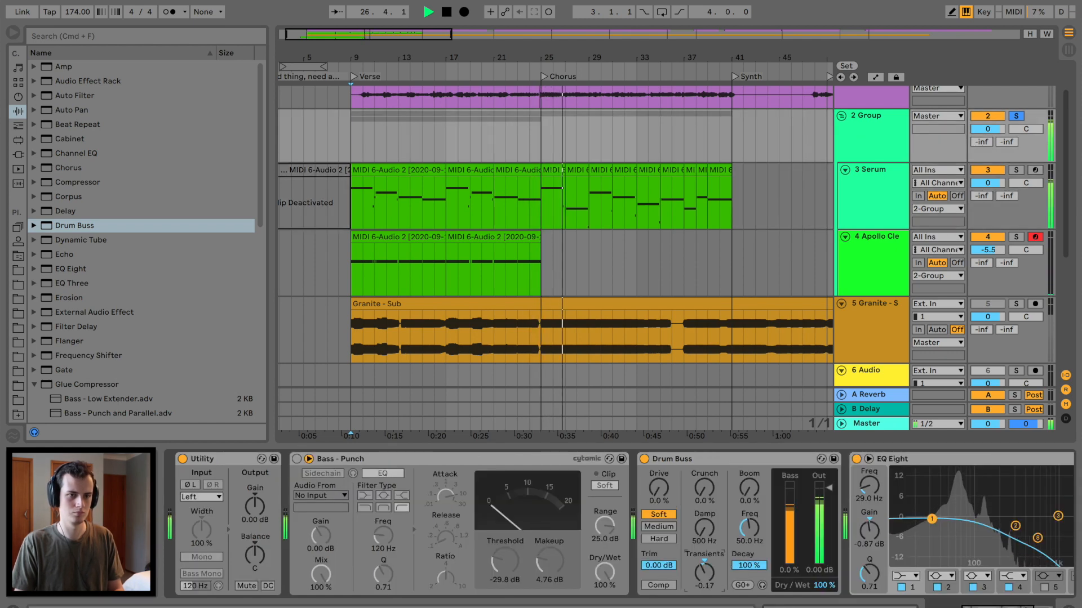
left_click(297, 459)
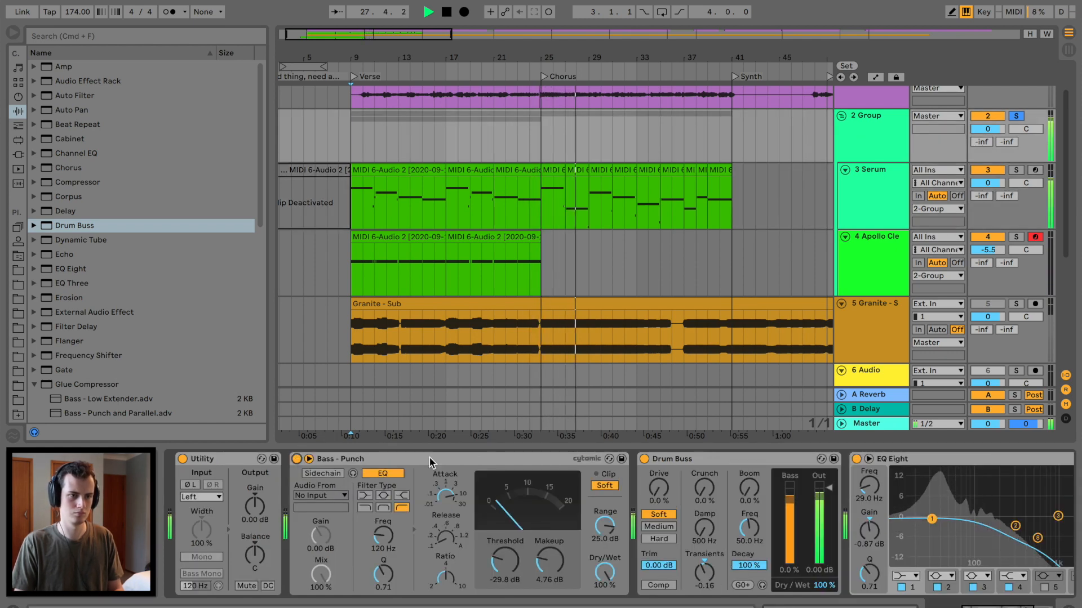
left_click(644, 459)
left_click(644, 459)
key("space")
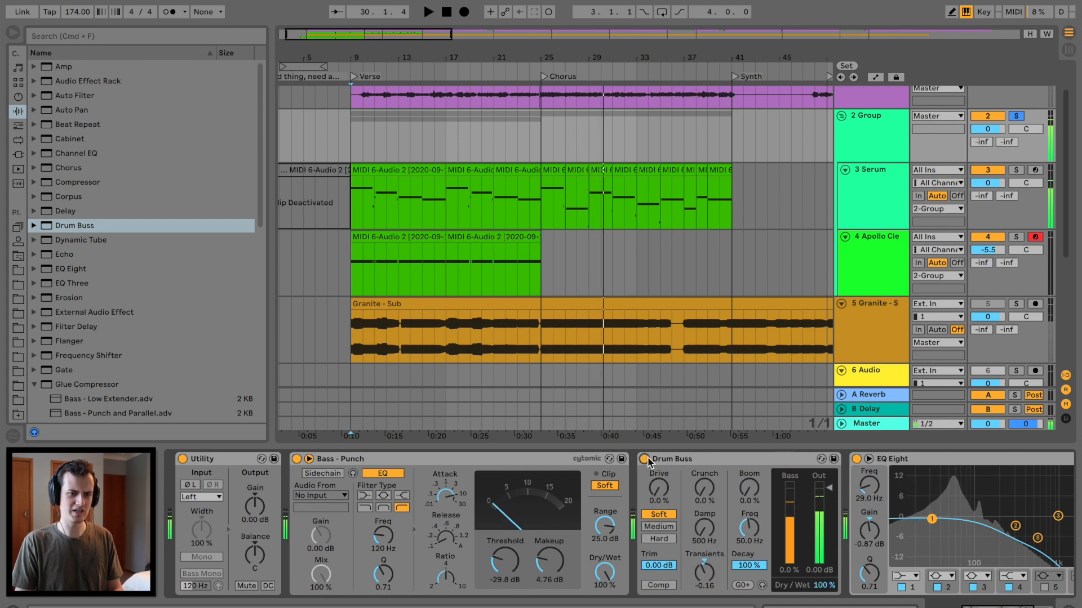
key("space")
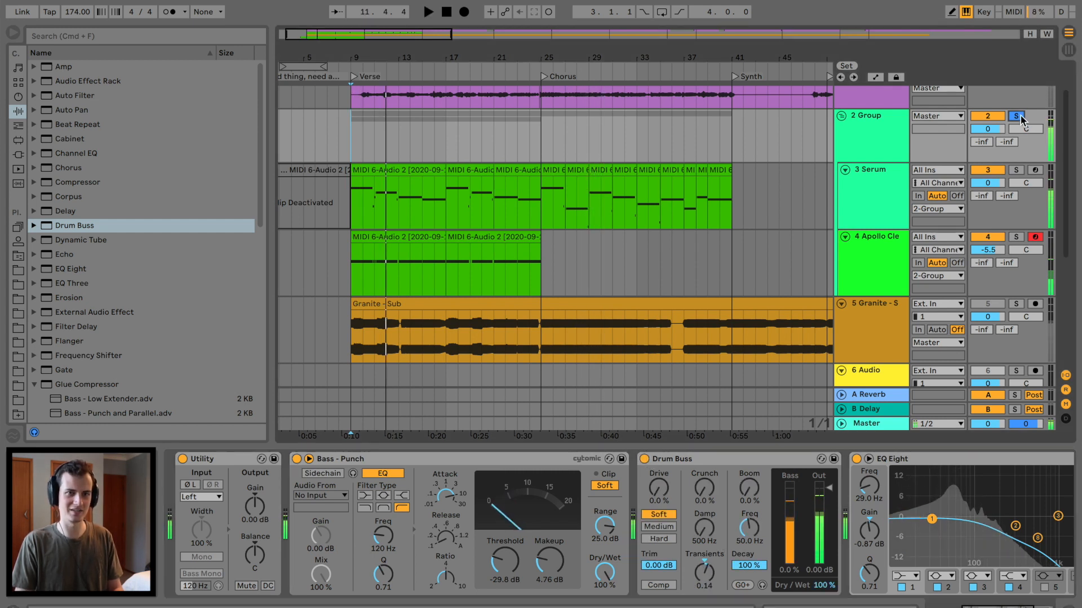
Unsolo the bass group and lower its volume to -2.6 dB.
left_click(1016, 116)
left_click(866, 143)
Lengthen the notes in the verse Serum clip at bar 17 to close their gaps, checking the bar 9 clip's notes first.
double_click(374, 186)
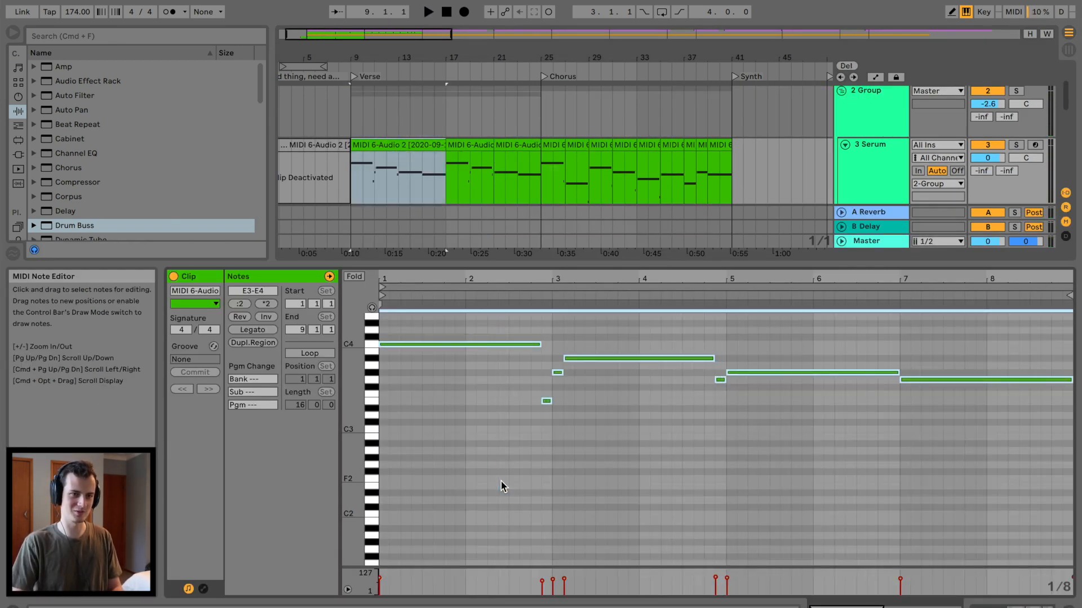
left_click_drag(540, 275, 539, 277)
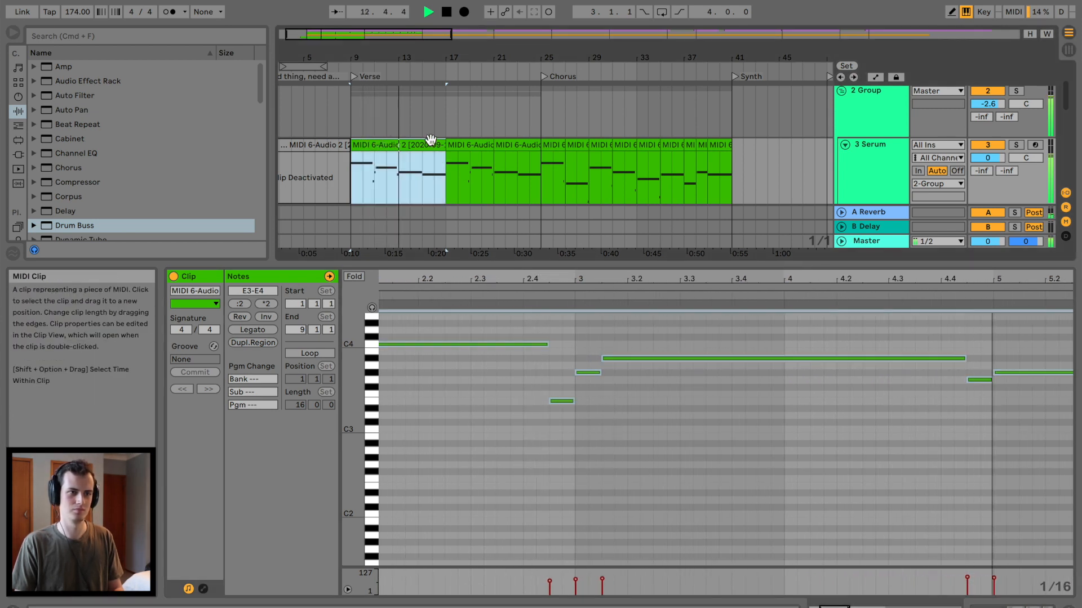
left_click(456, 164)
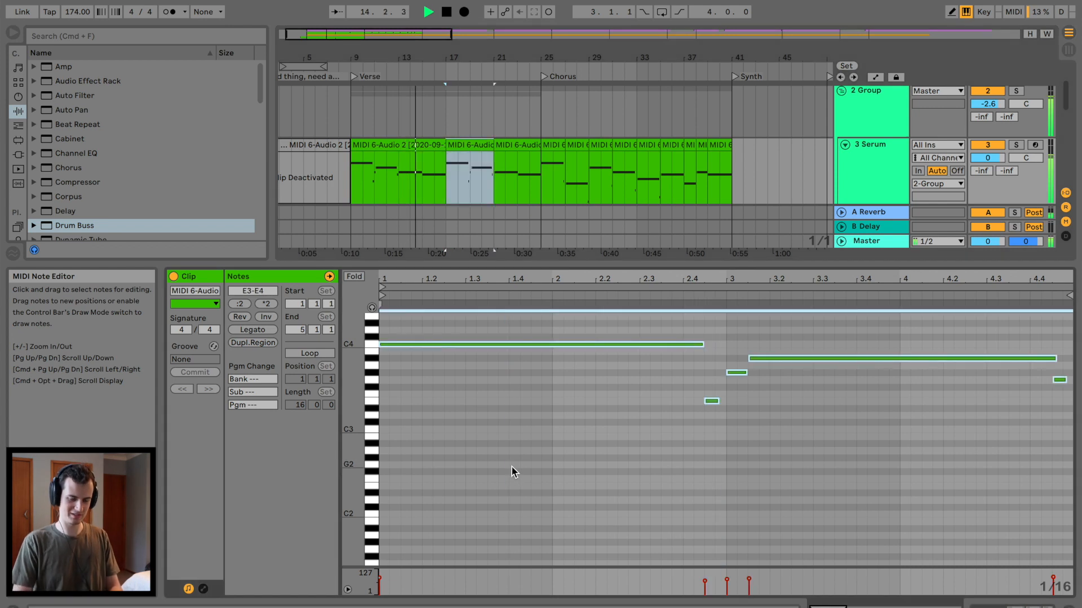
key("space")
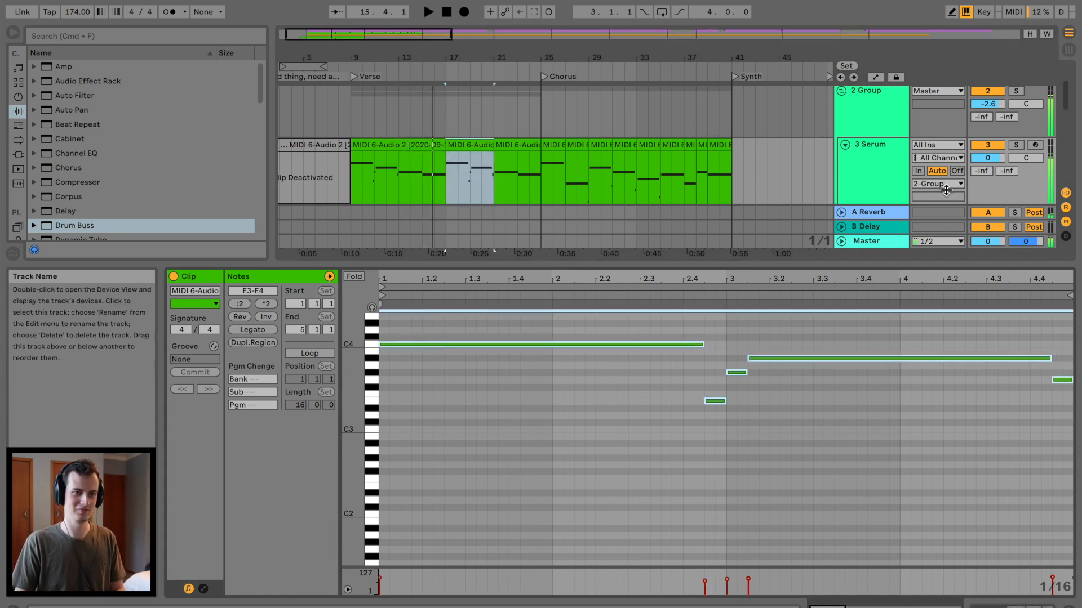
Copy the four Serum clips from bars 25–33 of the chorus to the Synth section at bar 41.
left_click_drag(686, 266, 683, 445)
left_click(669, 76)
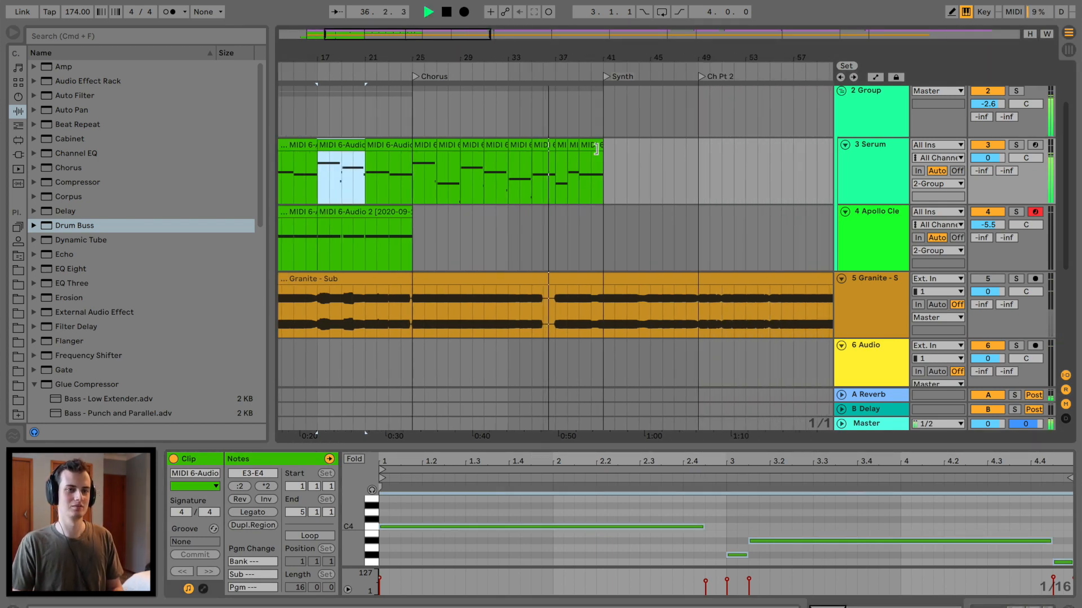
left_click(434, 157)
left_click(494, 141, "shift")
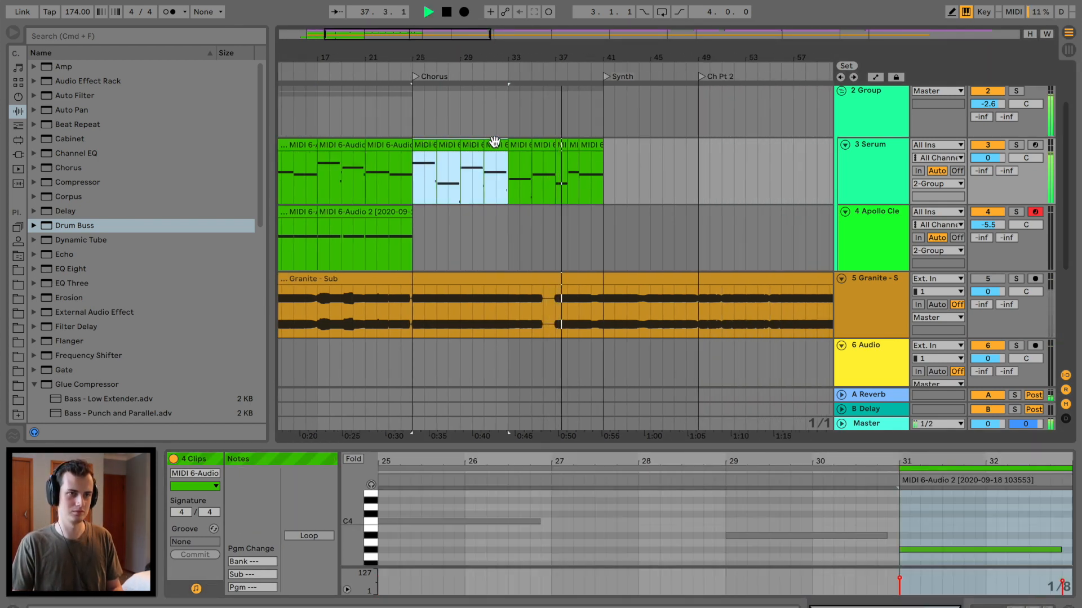
left_click(606, 151)
scroll(604, 158, "up", 3)
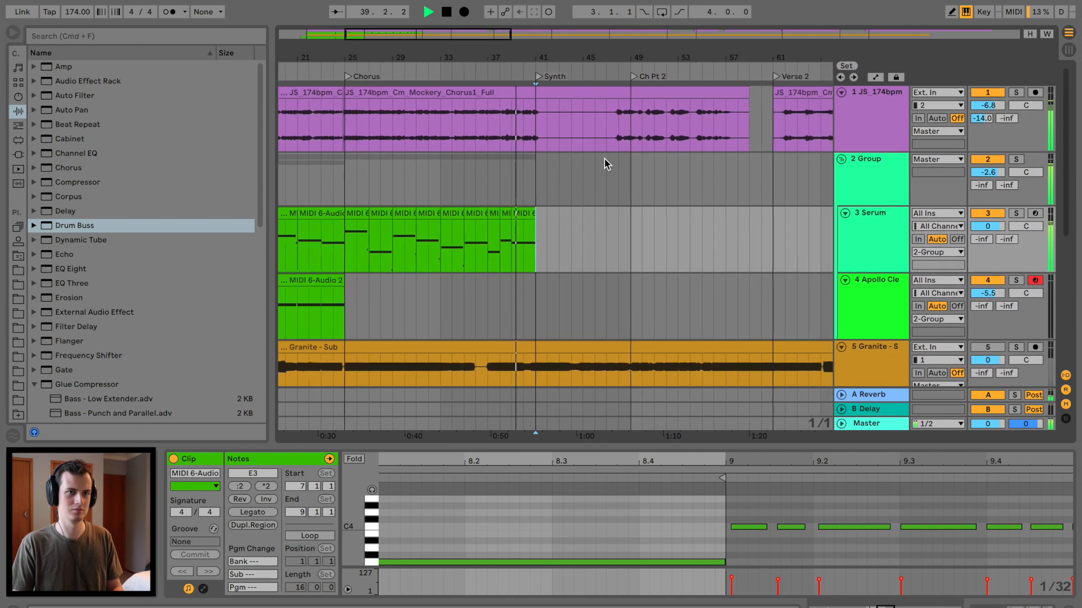
key("super+v")
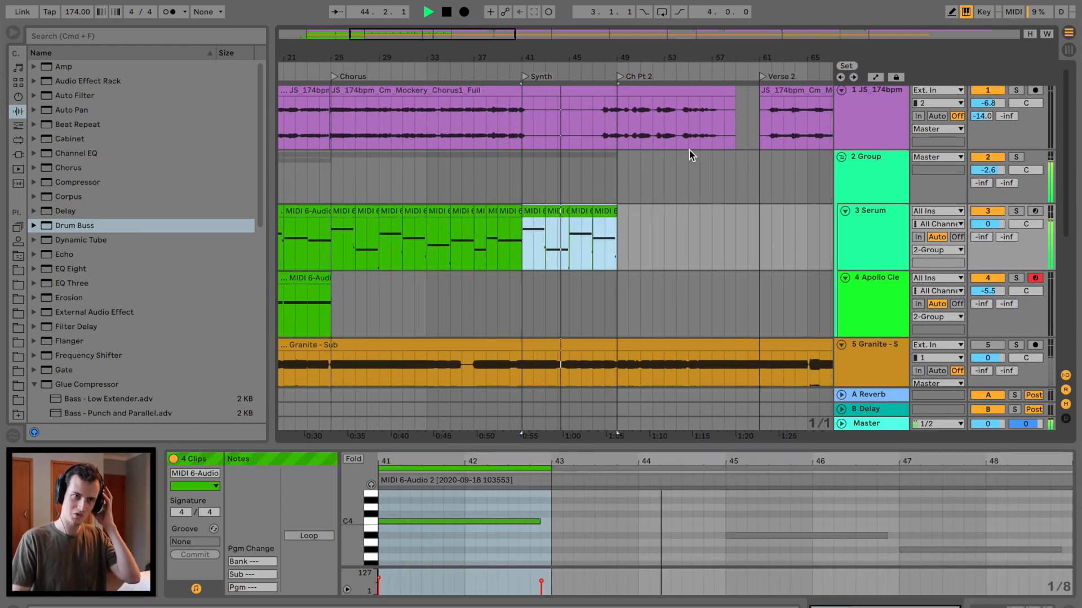
Copy the five Serum clips from bars 33–41 of the Chorus to the Ch Pt 2 section at bar 49.
left_click(747, 514)
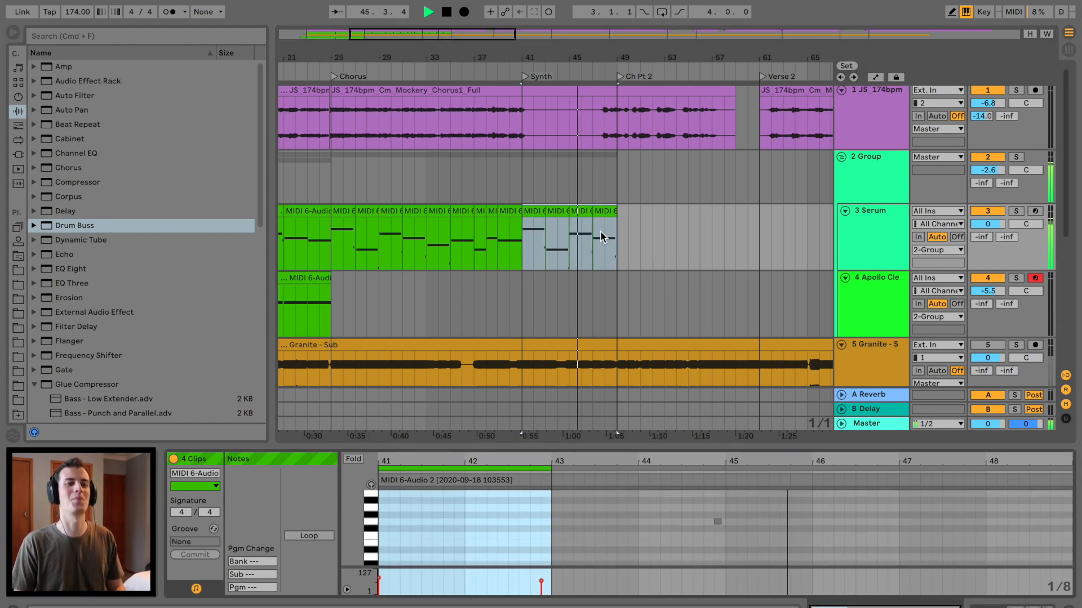
left_click(432, 211)
left_click(518, 211, "shift")
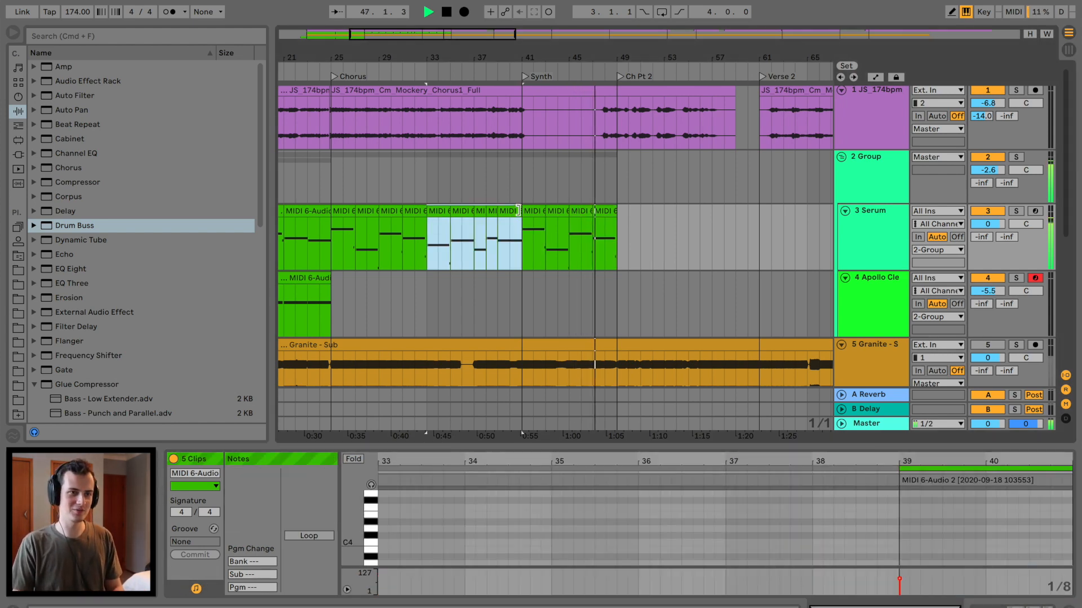
left_click(623, 222)
key("super+v")
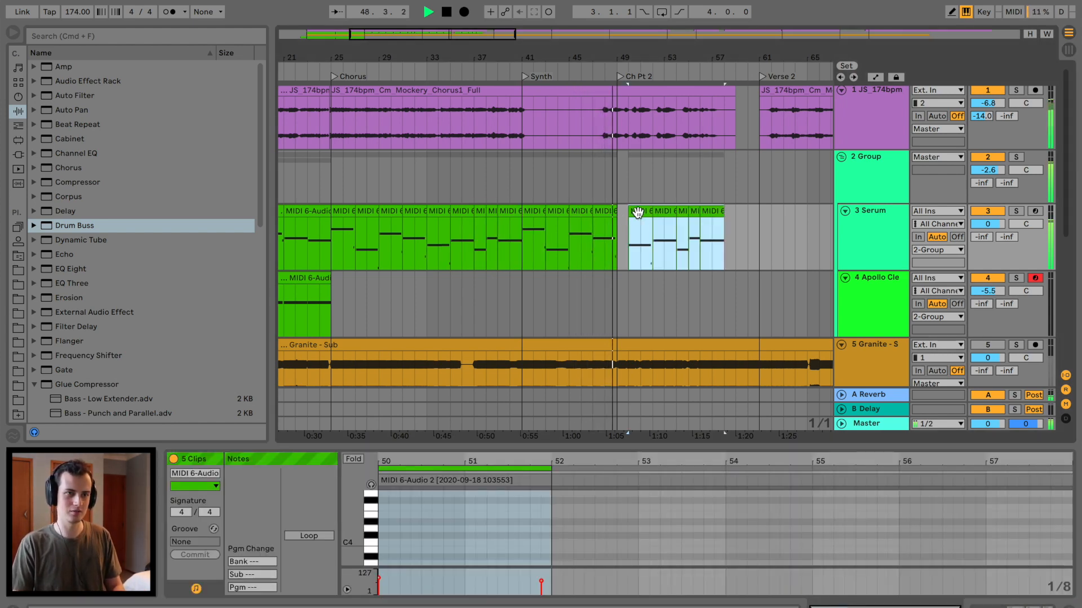
left_click_drag(637, 212, 632, 212)
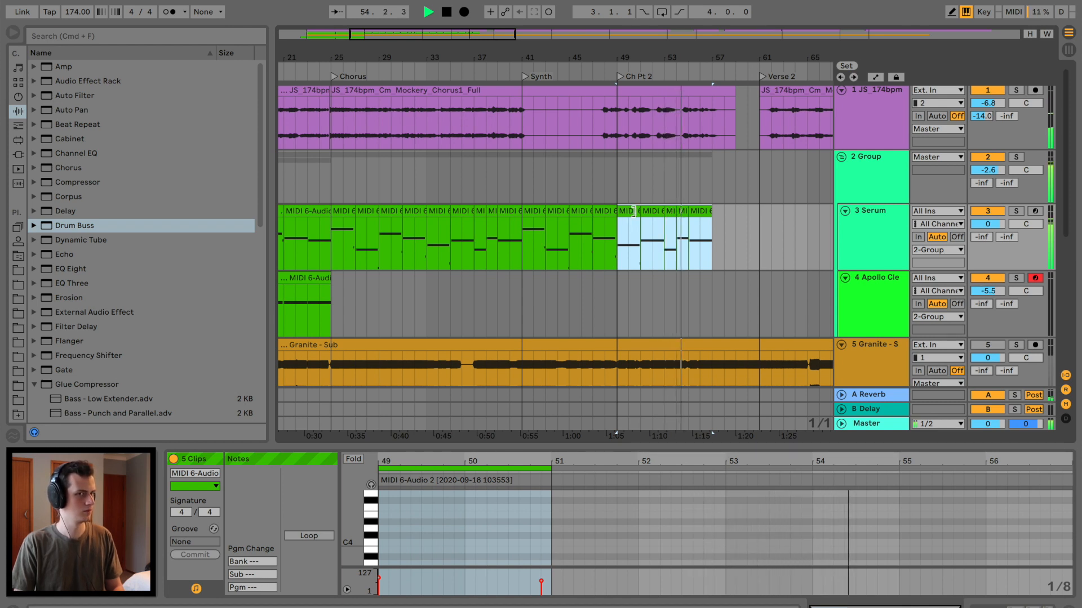
Add a locator named Break at bar 57, where the Serum clips end.
scroll(652, 218, "right", 5)
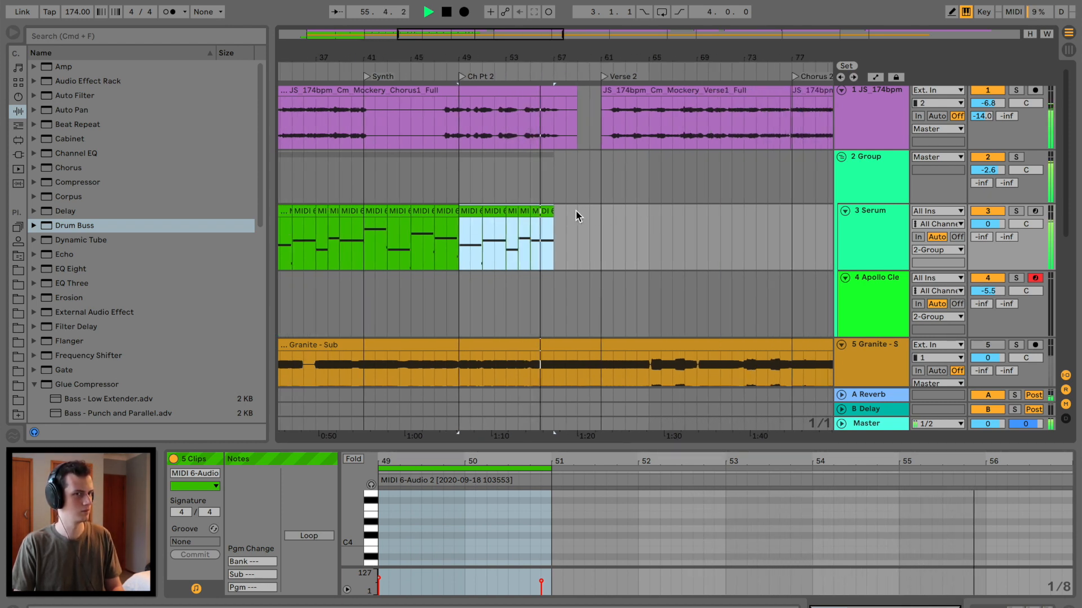
right_click(573, 79)
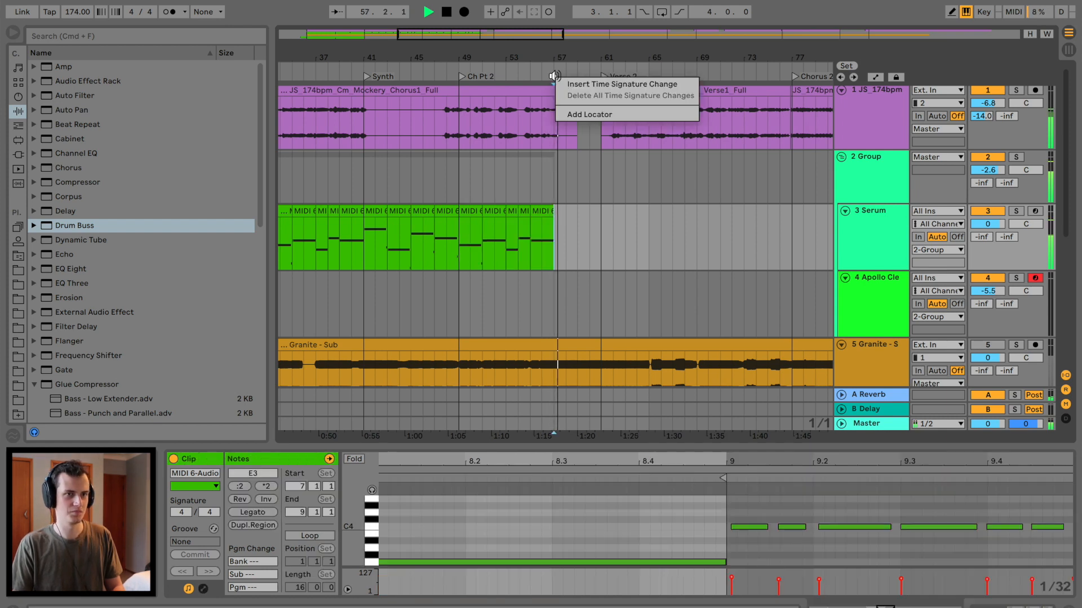
left_click(600, 119)
key("Return")
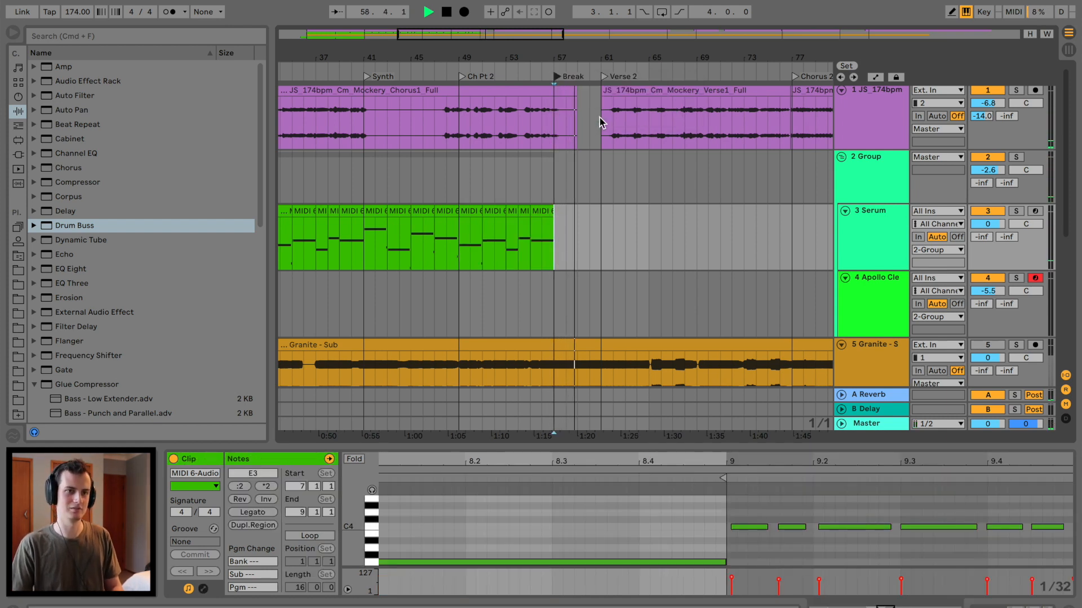
Copy the Verse's Serum and Apollo clips from bars 9–25 to the Verse 2 section at bar 61.
left_click(345, 211)
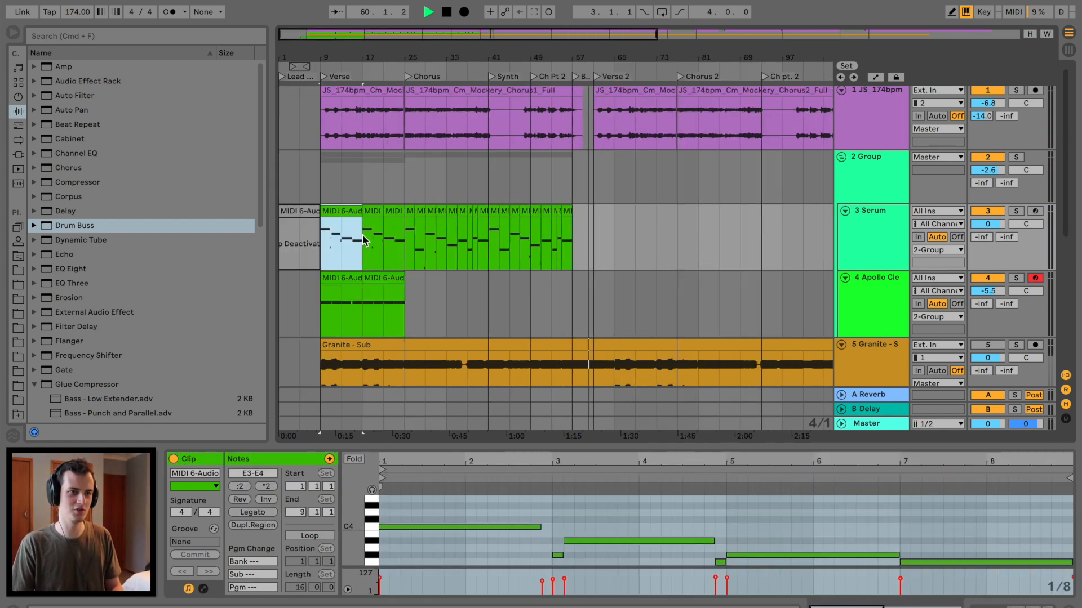
left_click(393, 280, "shift")
left_click(593, 220)
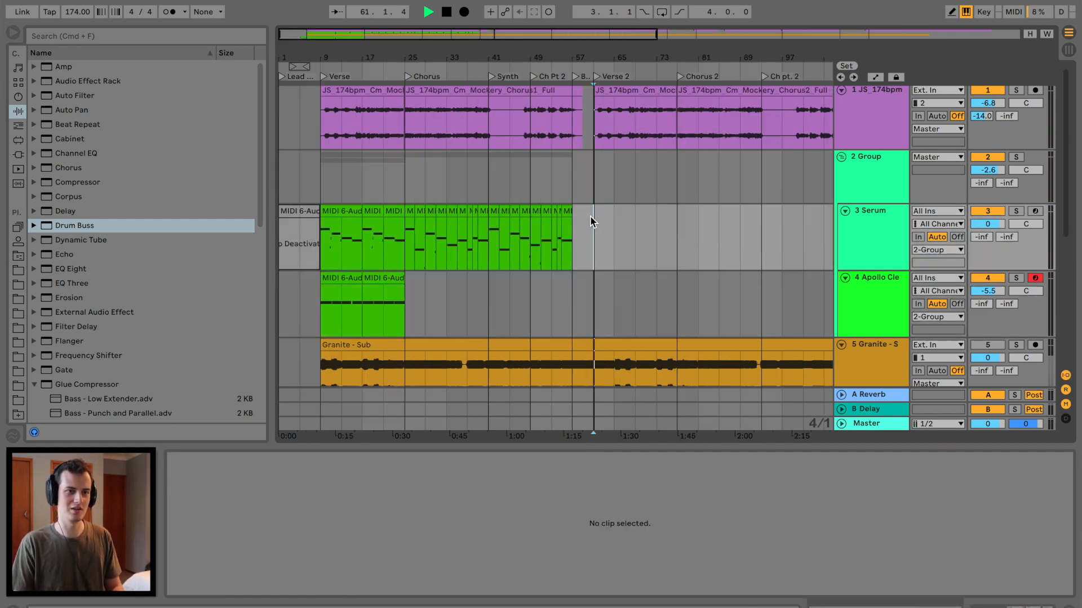
key("super+v")
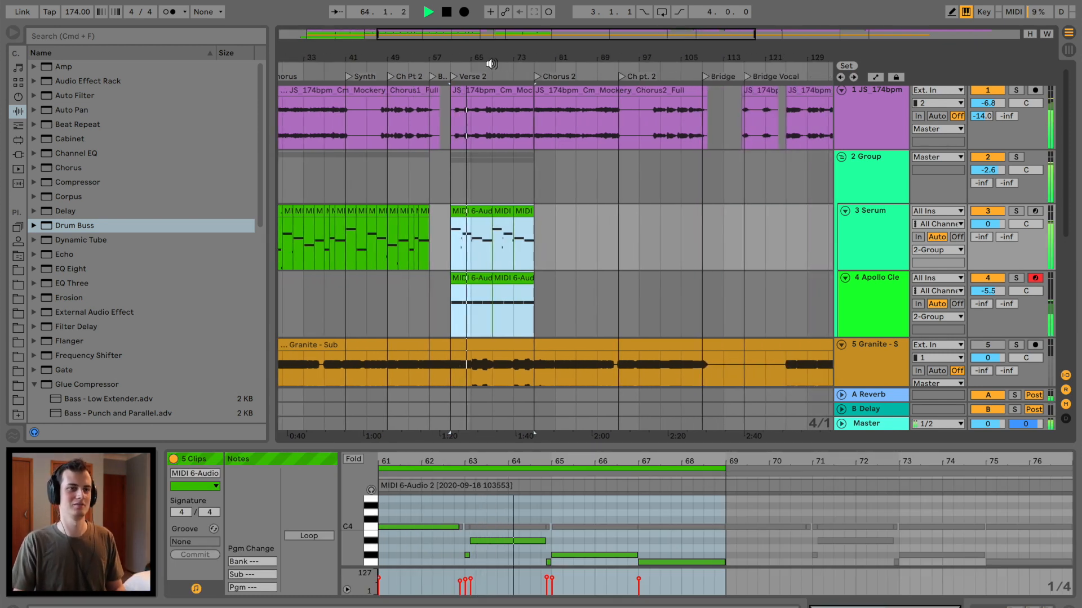
Copy the two Verse clips on the Apollo track to the Chorus at bar 25.
key("plus")
scroll(528, 231, "left", 4)
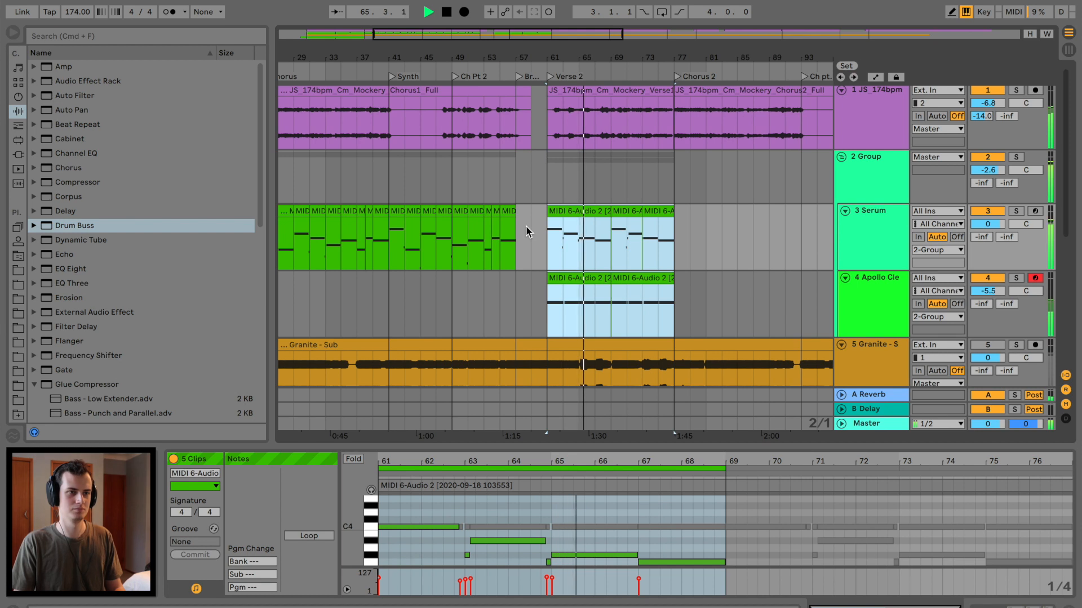
scroll(611, 214, "right", 2)
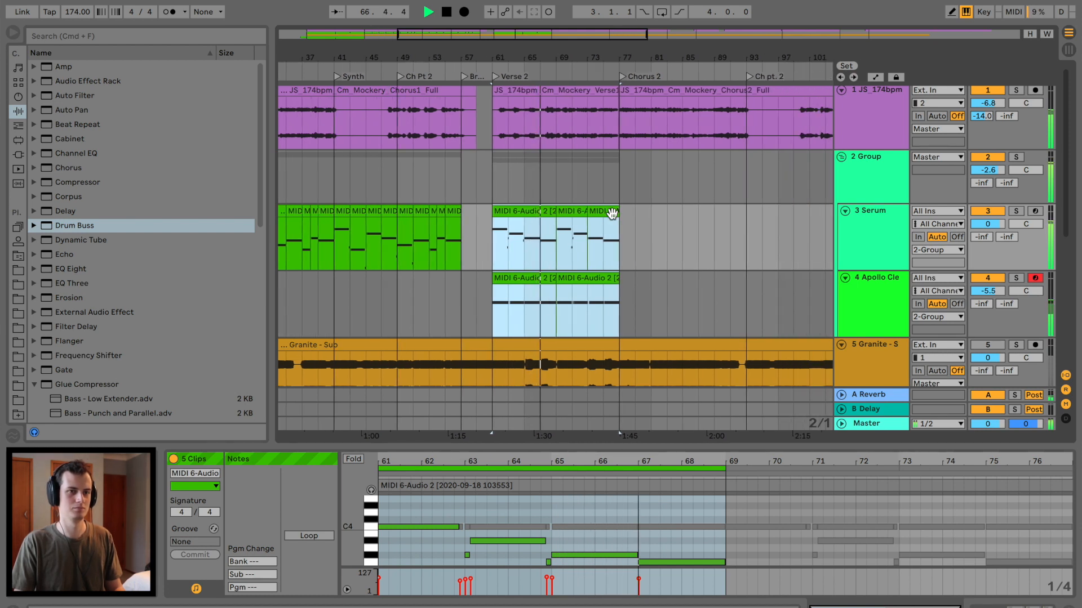
scroll(611, 214, "right", 3)
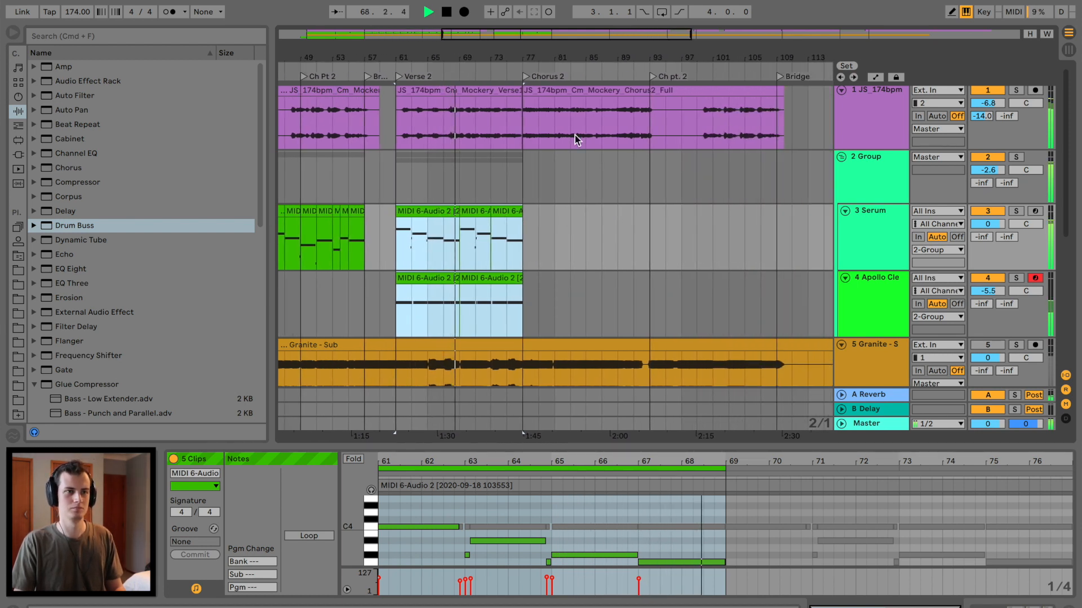
left_click_drag(543, 58, 544, 35)
scroll(450, 230, "left", 4)
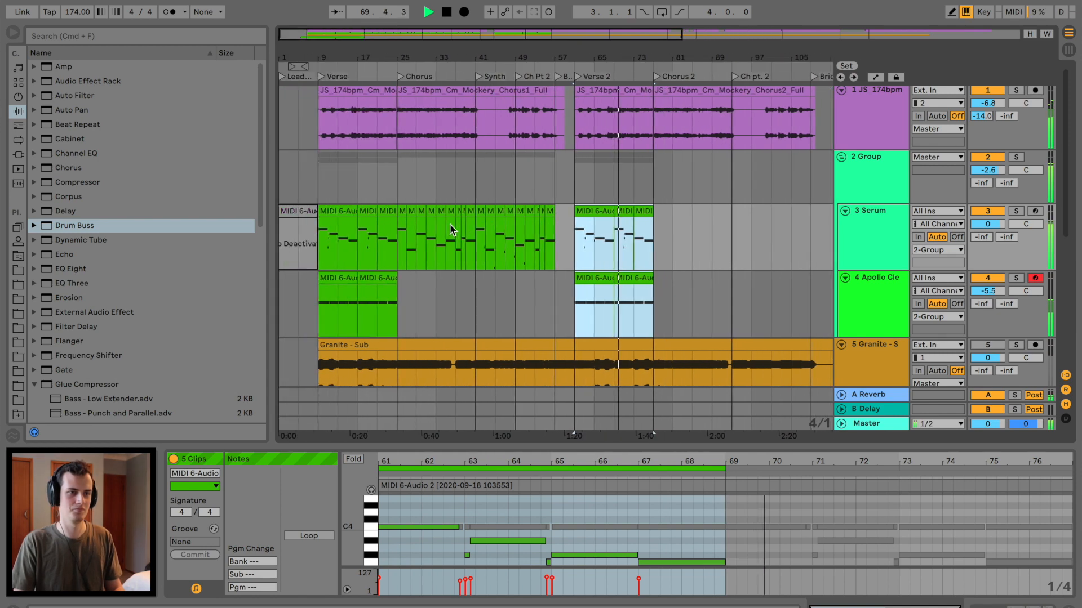
mouse_move(398, 283)
left_mouse_down()
mouse_move(341, 288)
mouse_move(400, 282)
left_mouse_up()
left_click(403, 284)
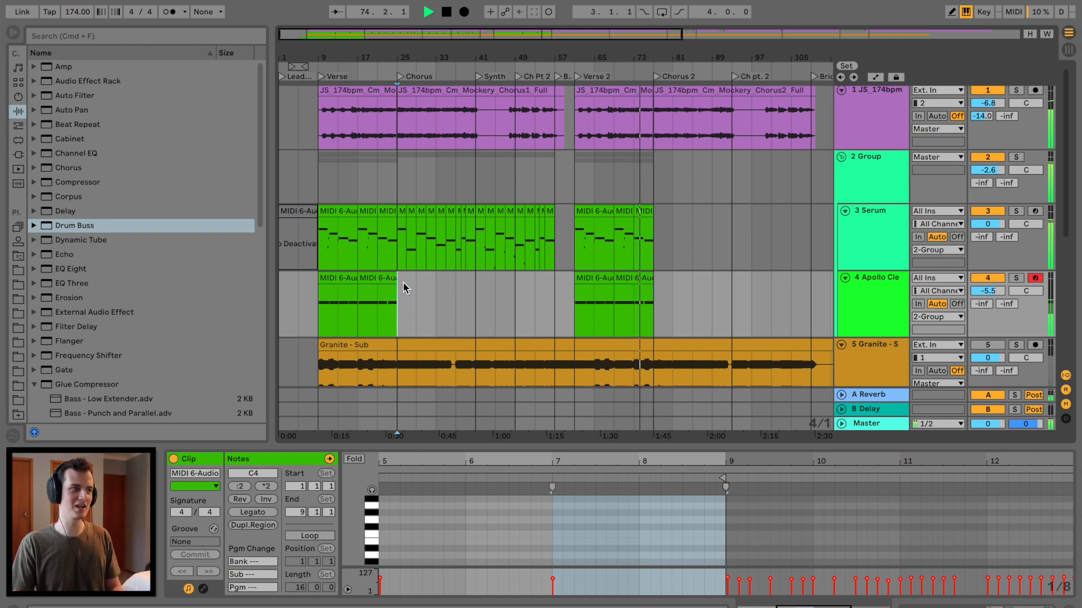
key("super+v")
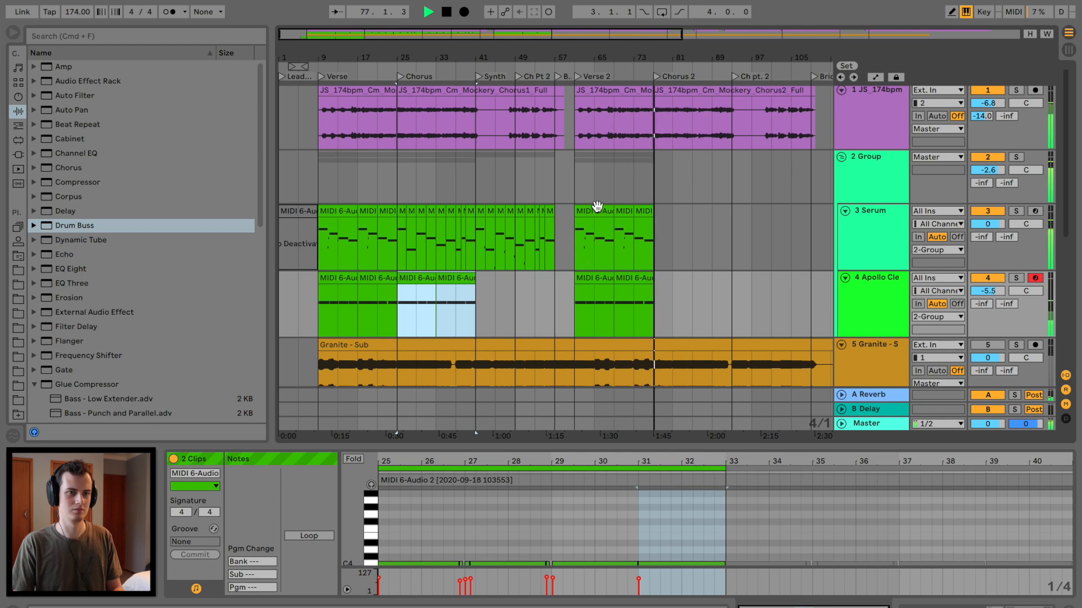
Copy the Chorus Serum and Apollo clips from bars 25–41 to Chorus 2 at bar 77 and Ch pt. 2 at bar 93.
left_click(596, 211)
left_click(401, 211)
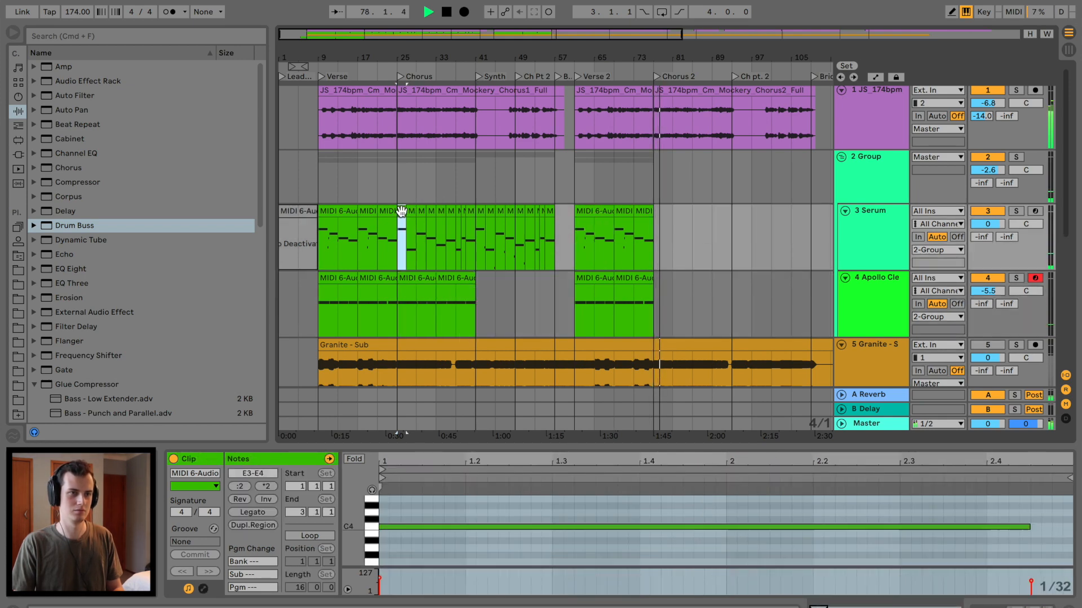
left_click(475, 293, "shift")
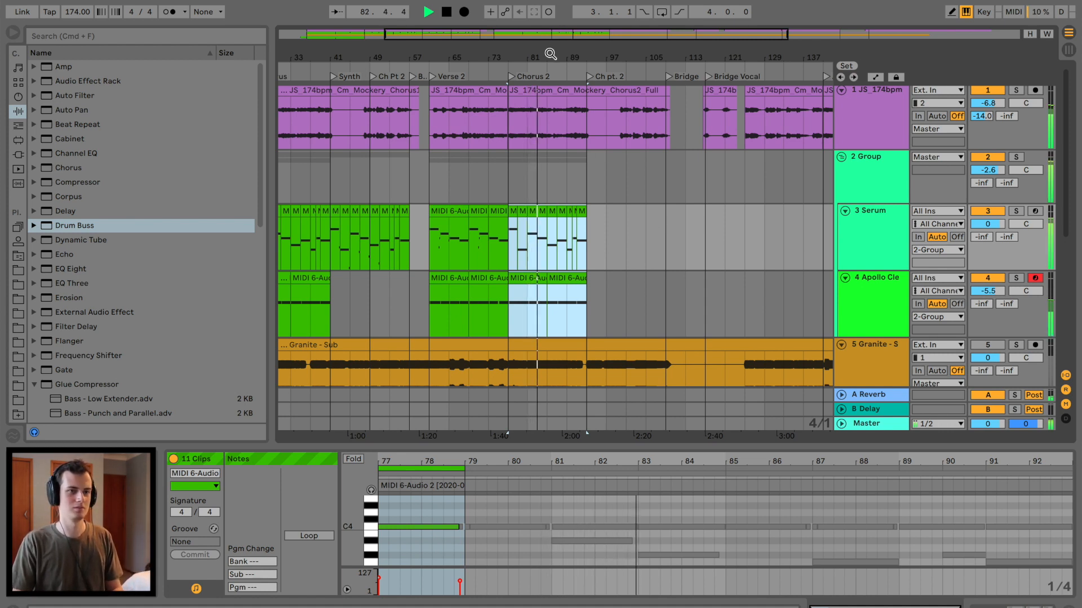
left_click_drag(540, 56, 551, 62)
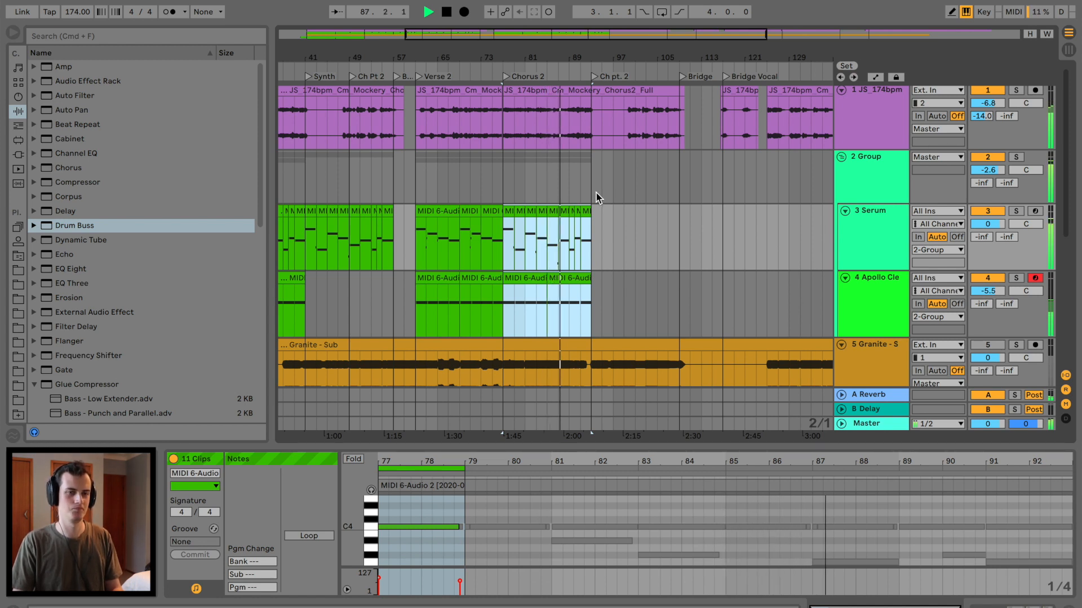
scroll(598, 195, "left", 5)
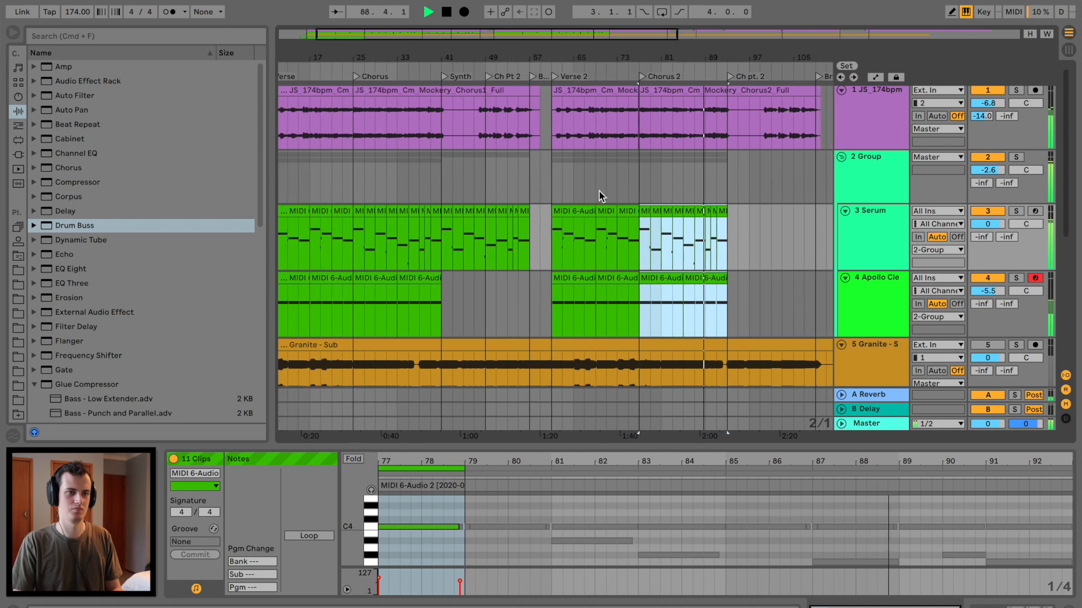
scroll(729, 197, "right", 10)
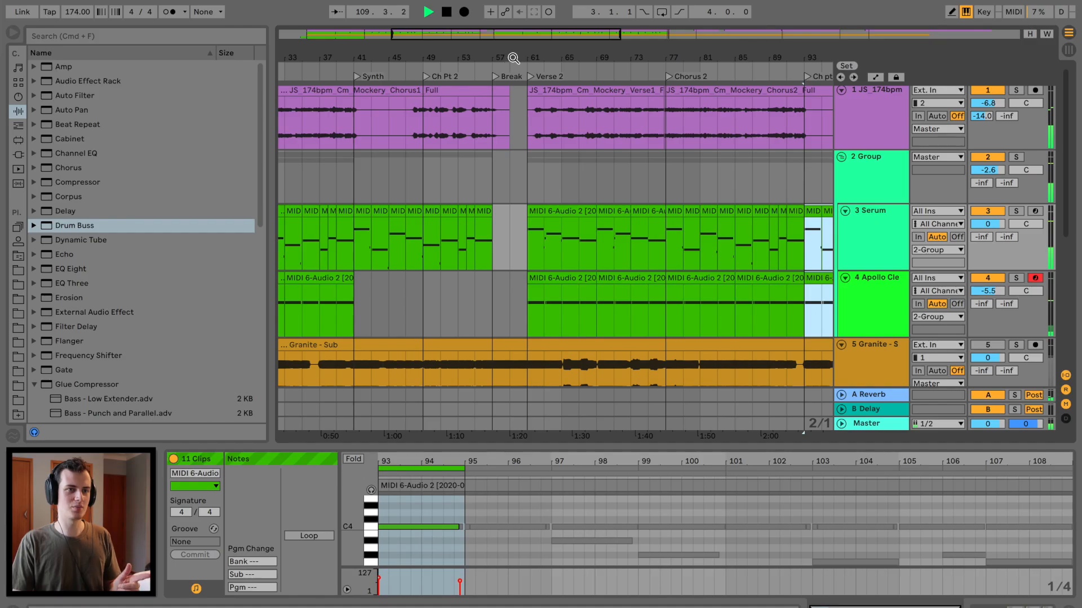
Copy the four Serum clips from bars 93–101 of Ch pt. 2 to the Bridge Vocal section at bar 117 and play them.
left_click_drag(513, 58, 441, 94)
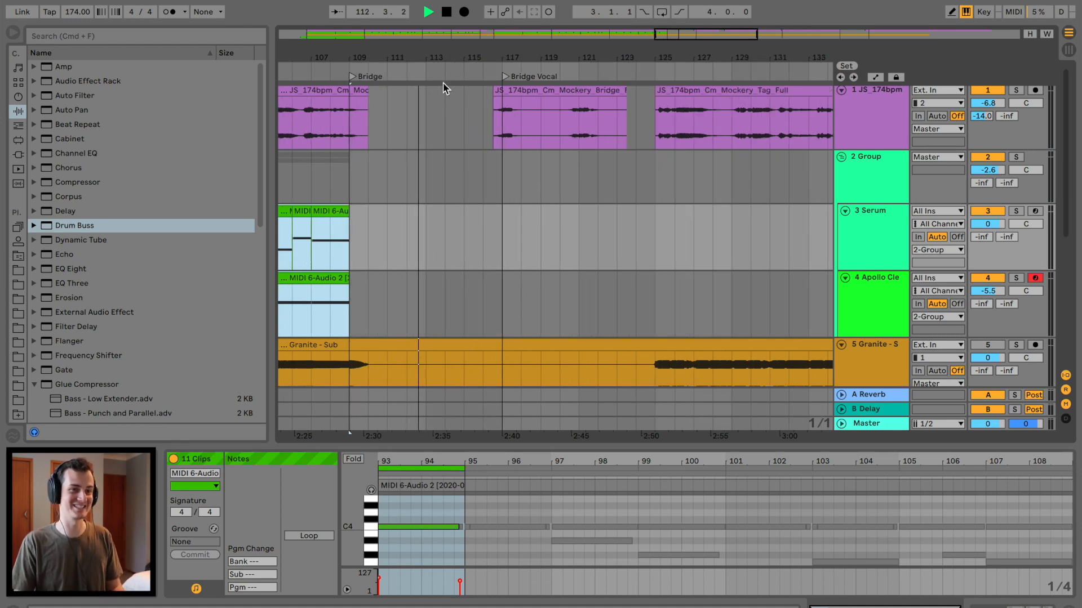
left_click_drag(441, 94, 394, 94)
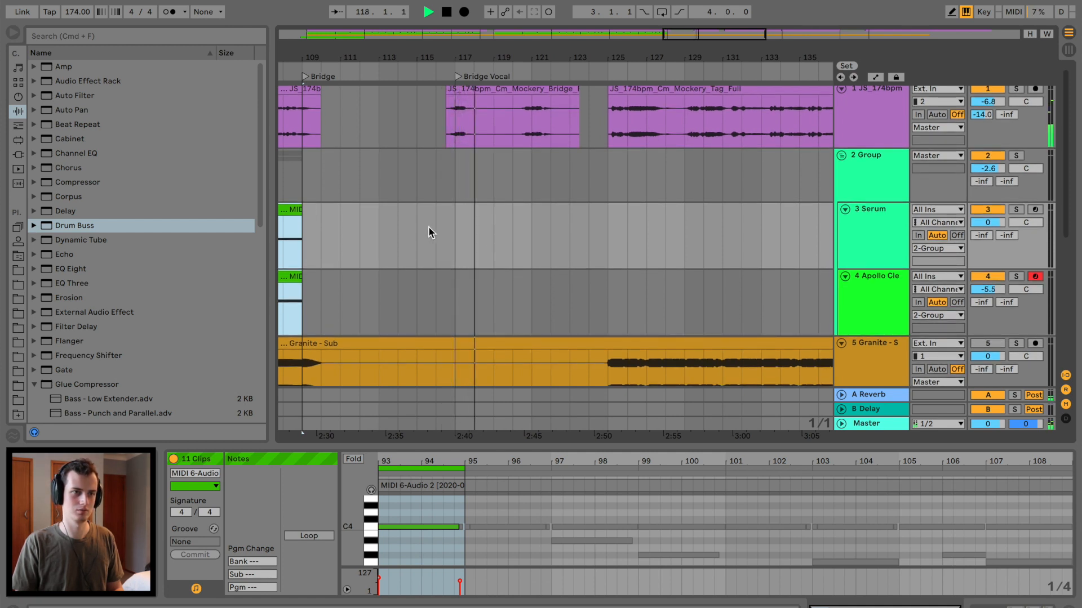
scroll(406, 234, "left", 5)
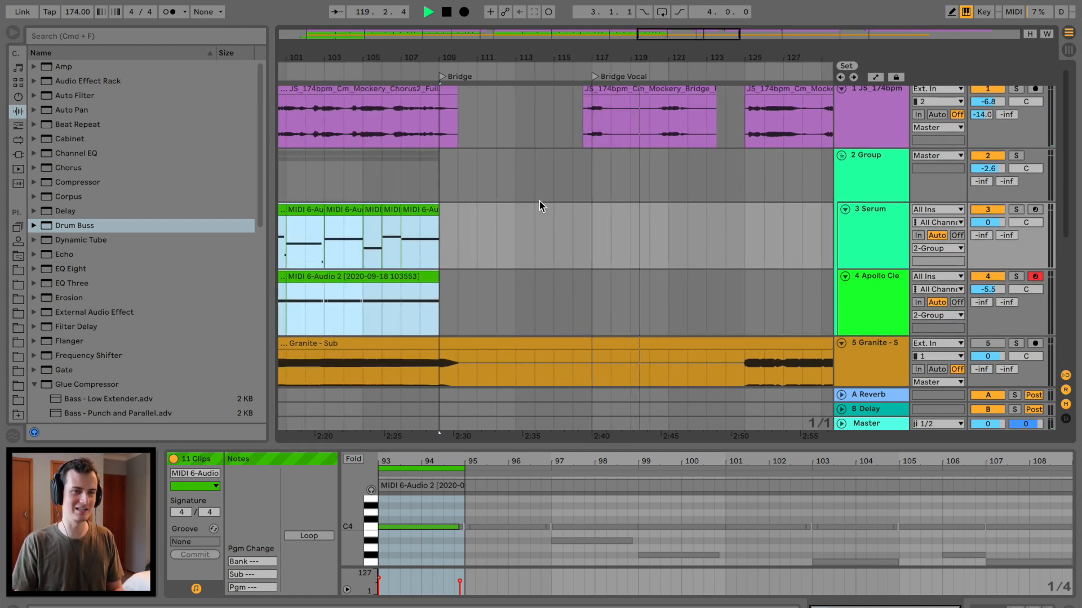
scroll(538, 204, "right", 7)
left_click_drag(524, 57, 524, 43)
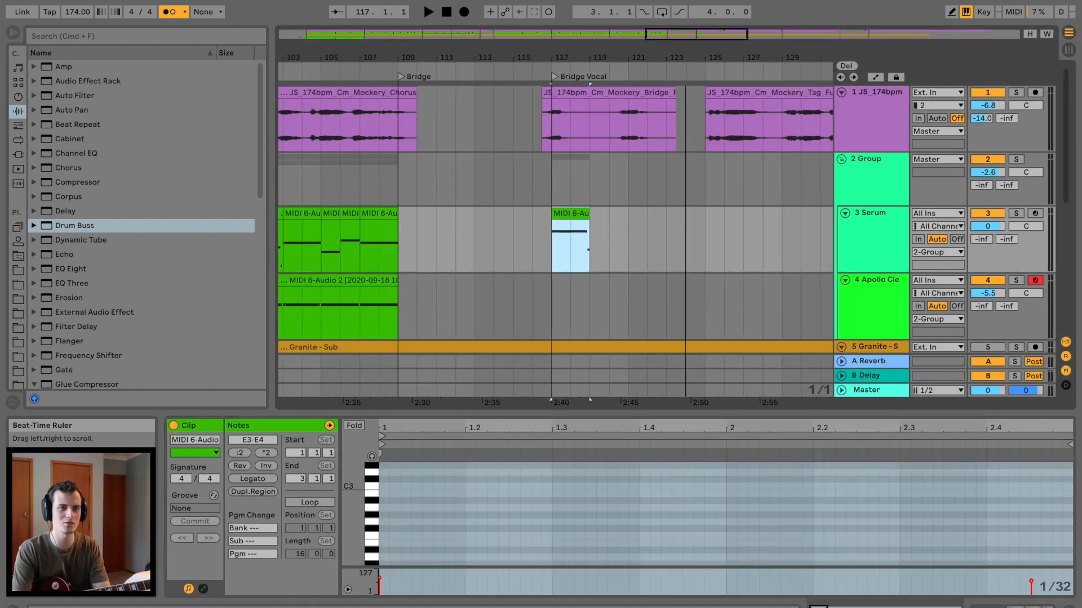
scroll(567, 221, "left", 6)
left_click(463, 212)
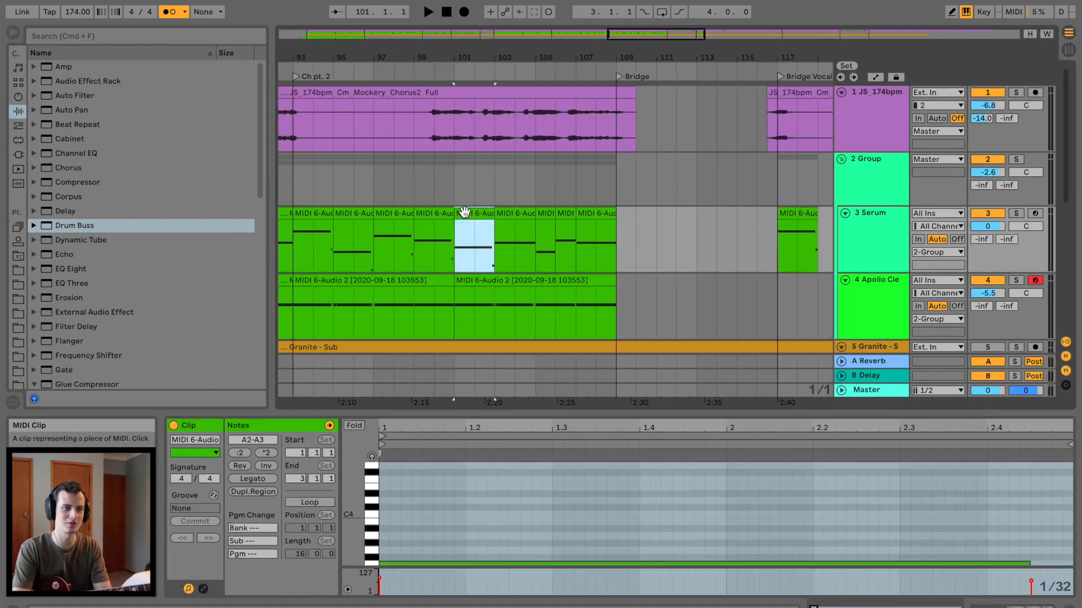
left_click(302, 214)
left_click(422, 214, "shift")
scroll(575, 220, "right", 5)
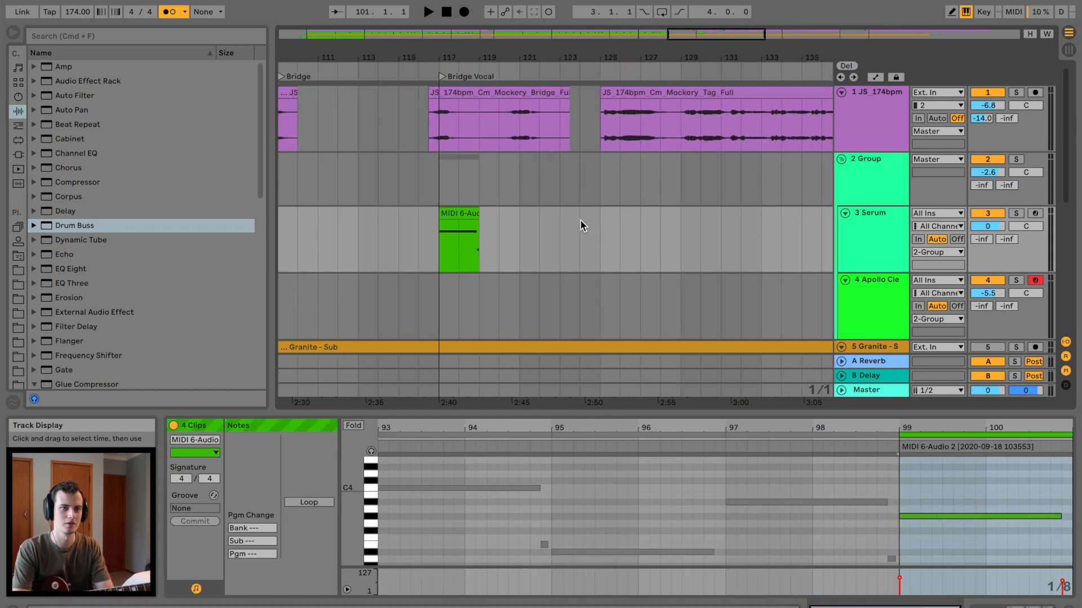
left_click(469, 212)
key("super+v")
key("space")
left_click(600, 231)
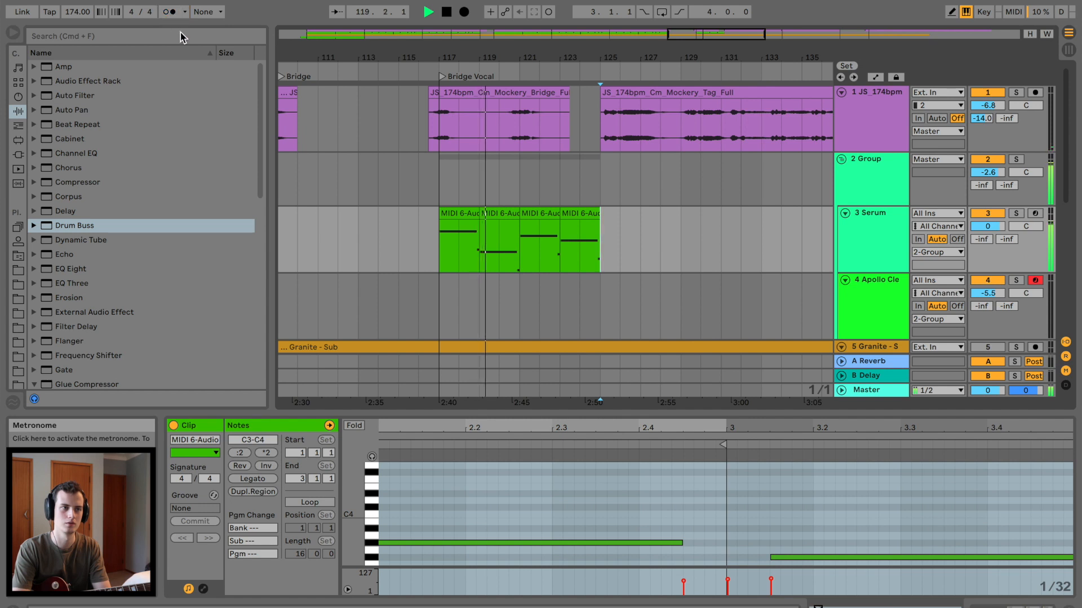
Shorten the last Serum clip of the Bridge Vocal section to one bar so that it ends at bar 124.
scroll(558, 251, "right", 2)
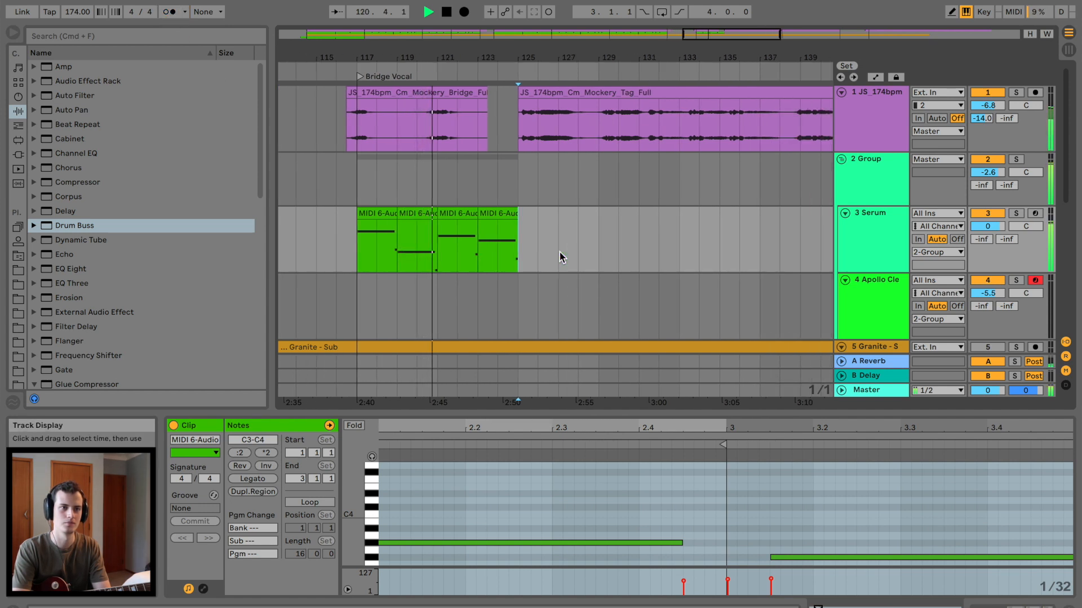
scroll(543, 246, "right", 1)
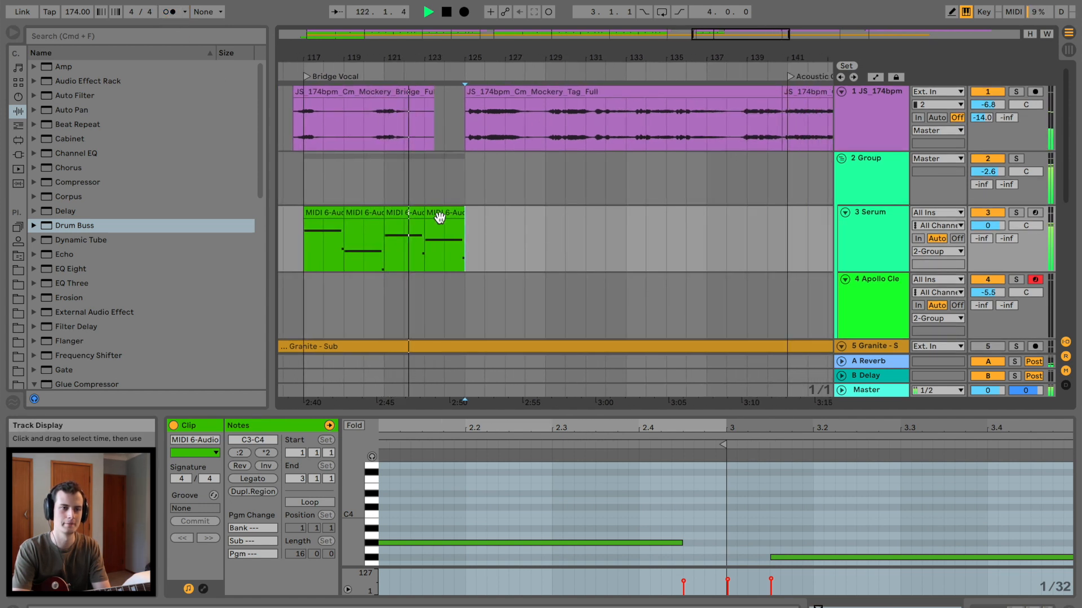
left_click(458, 212)
left_click_drag(459, 213, 443, 213)
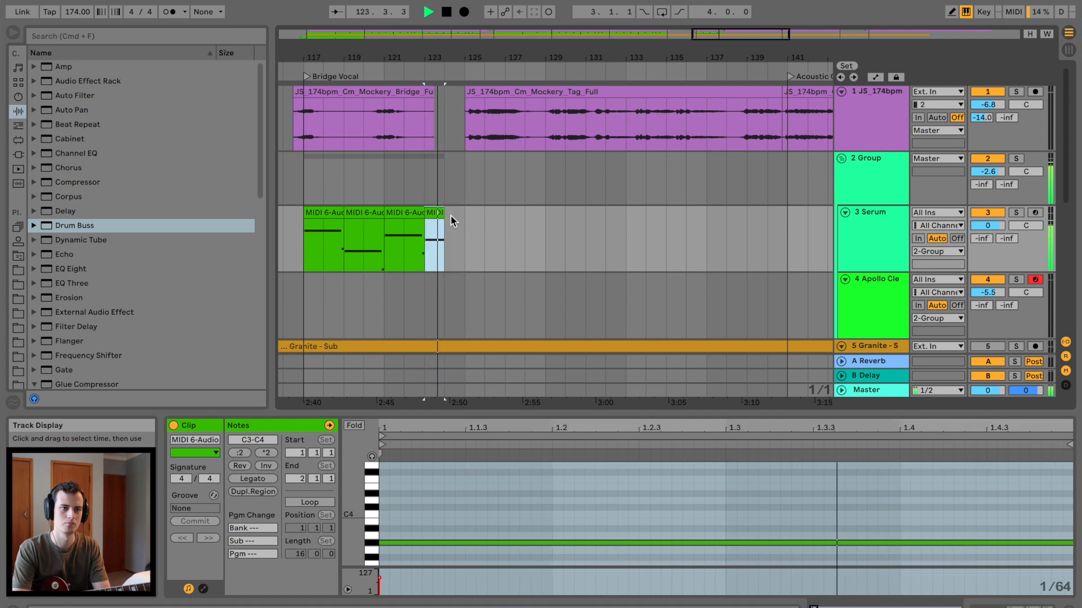
Copy the first Bridge Vocal Serum clip to bar 125 under the Tag vocal and transpose its notes down to the C3–C4 range.
left_click(334, 213)
key("super+v")
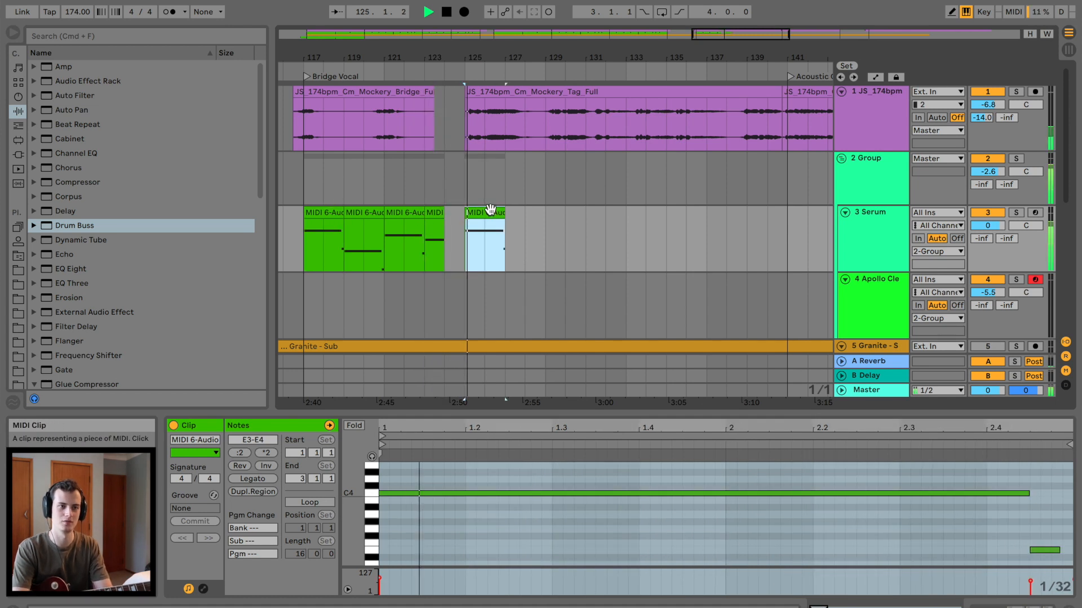
key("Down")
key("Down")
key("Down")
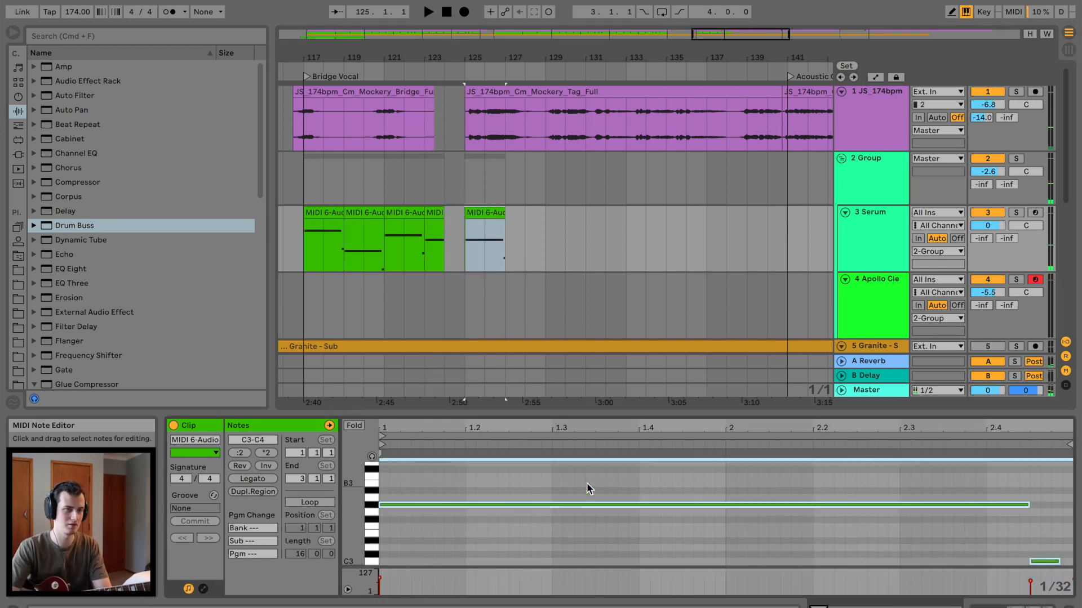
key("shift+Tab")
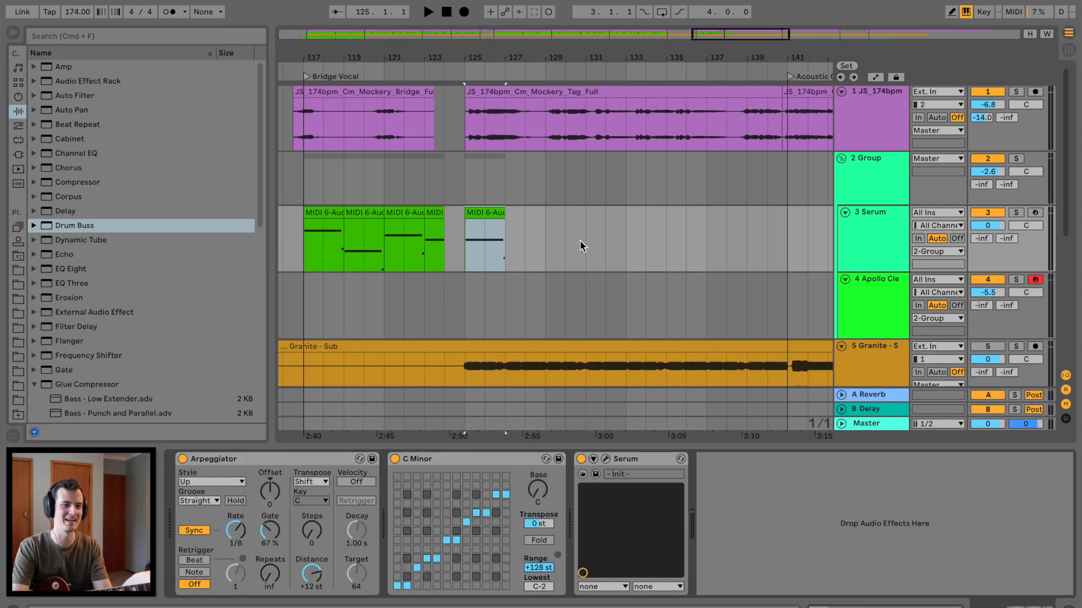
key("shift+Tab")
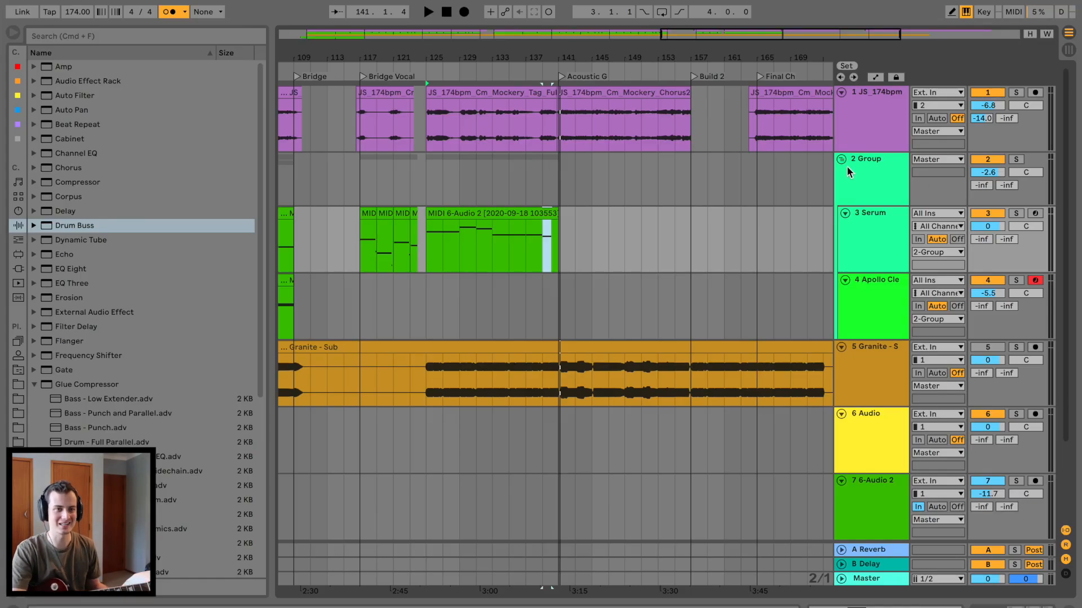
Rename the bass group to "SUB [why]" and fold it.
left_click(892, 176)
key("super+r")
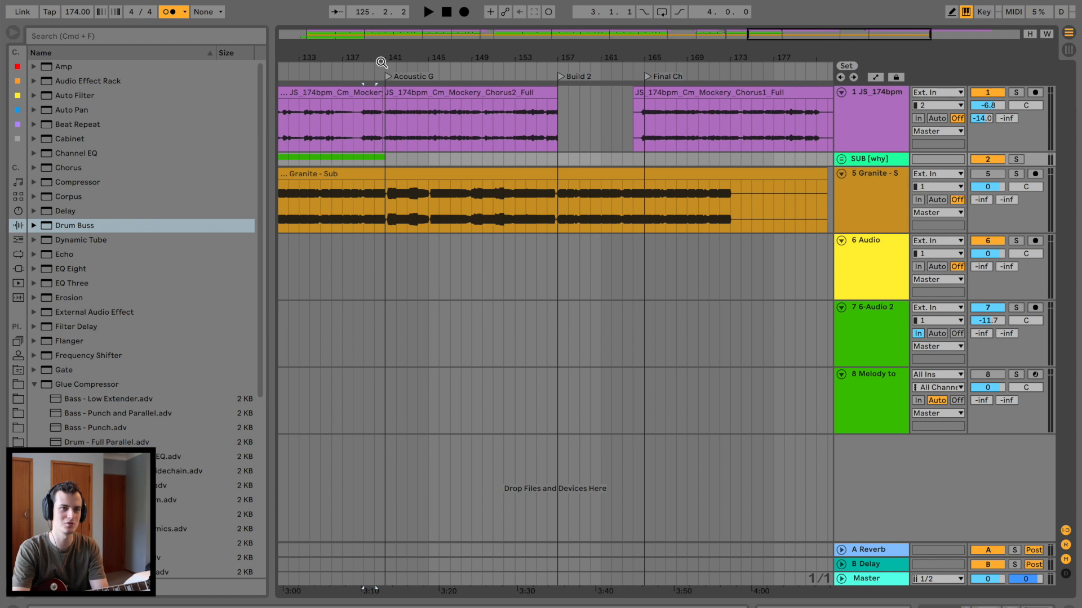
Show the device chain of the 6-Audio 2 track and play the arrangement from just before the Acoustic G section.
left_click_drag(382, 61, 421, 59)
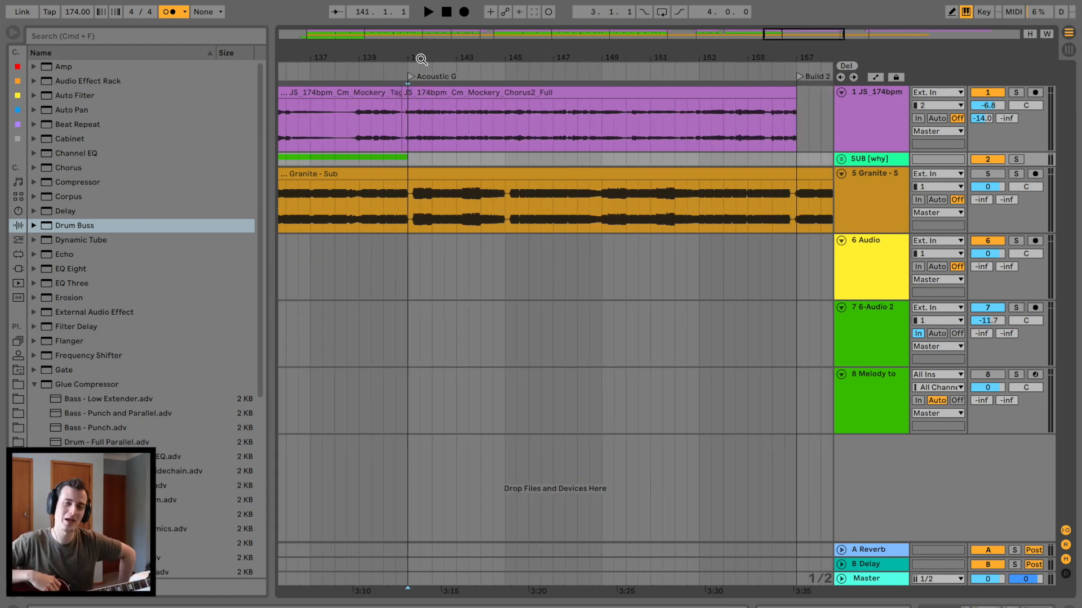
left_click_drag(421, 59, 421, 54)
double_click(895, 271)
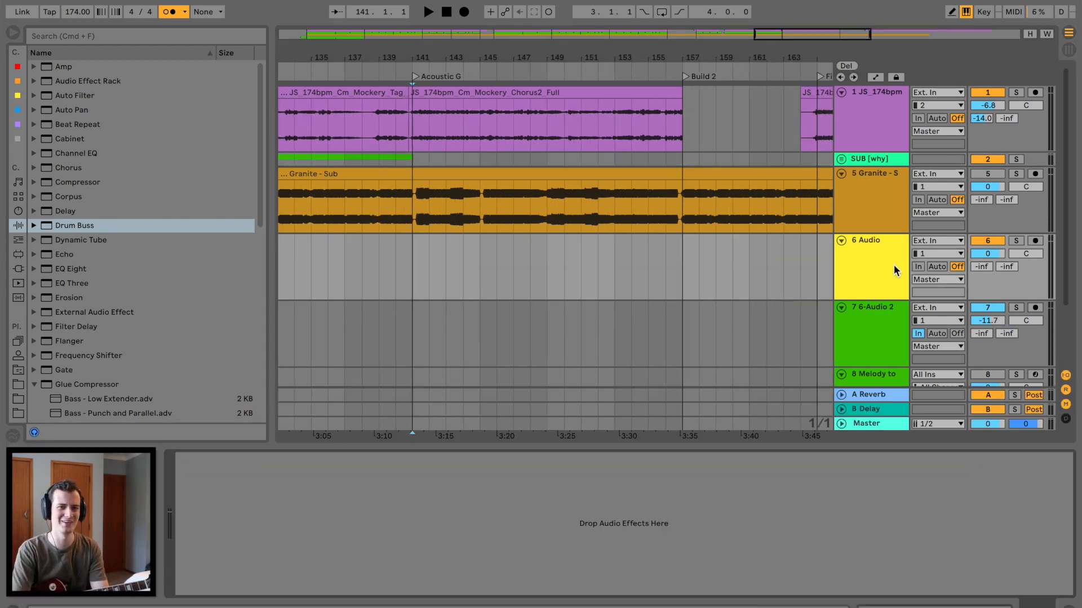
left_click(879, 334)
left_click(208, 460)
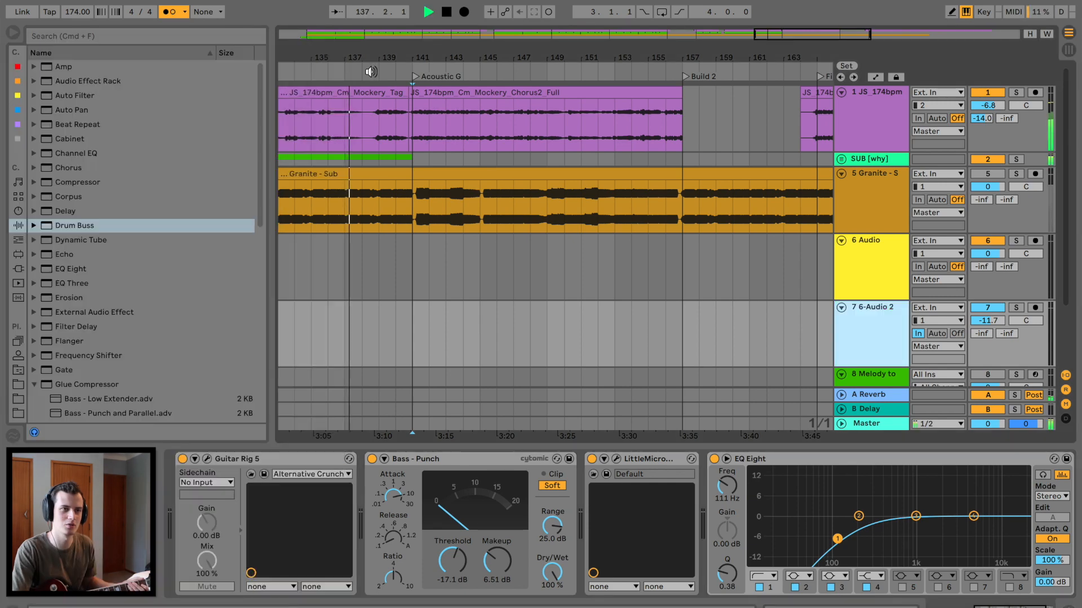
left_click(370, 72)
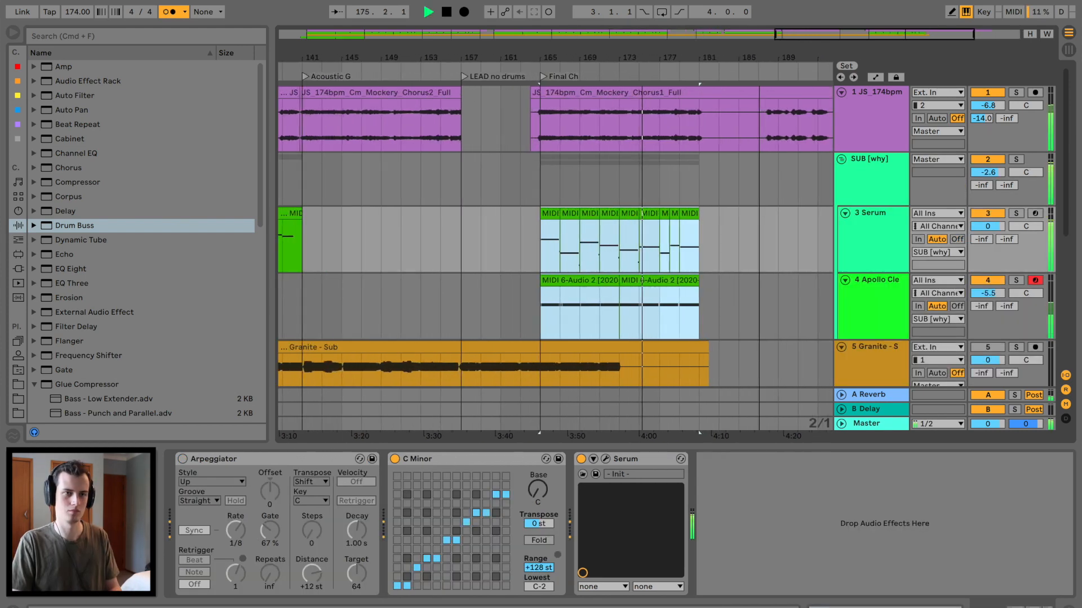
Duplicate the Final Ch Serum and Apollo clips so the bassline continues from bar 181 to bar 197.
key("minus")
key("super+d")
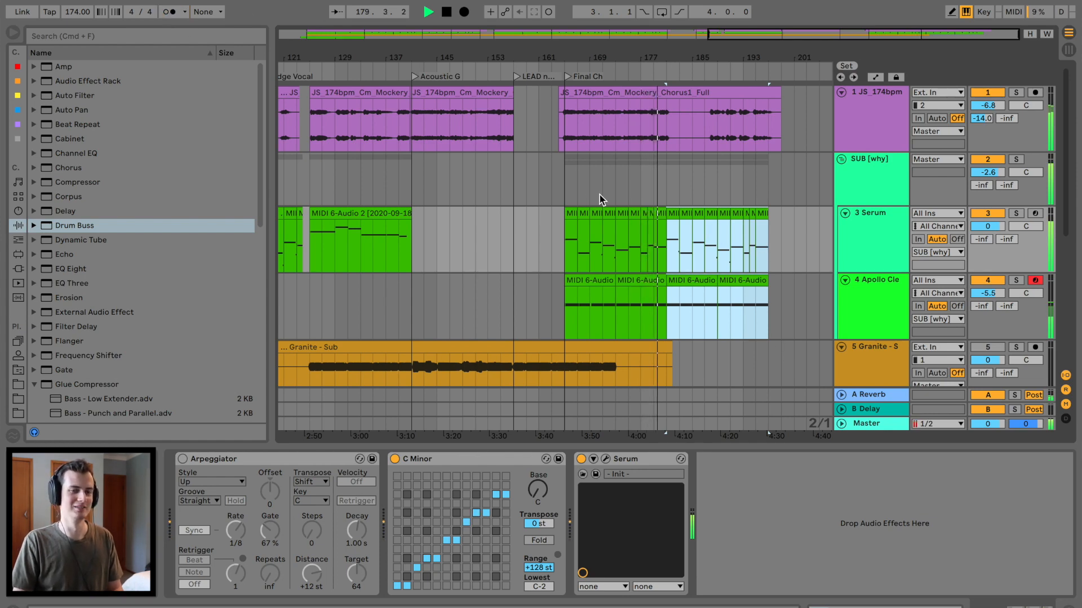
Return to the start of the arrangement and open the sample folder containing the Antidote drum breaks.
scroll(650, 185, "left", 15)
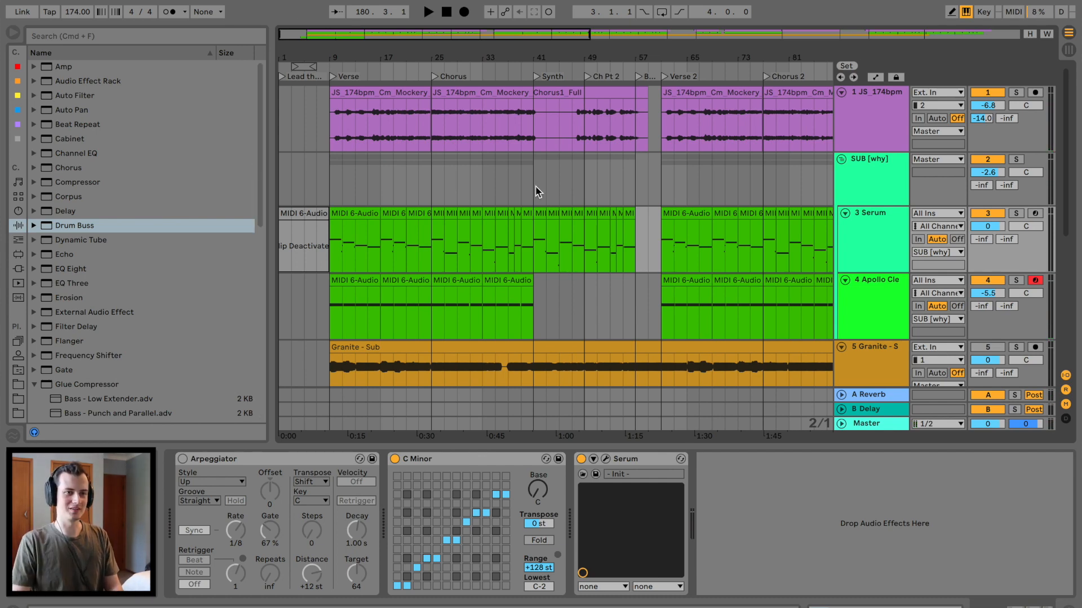
left_click(543, 215)
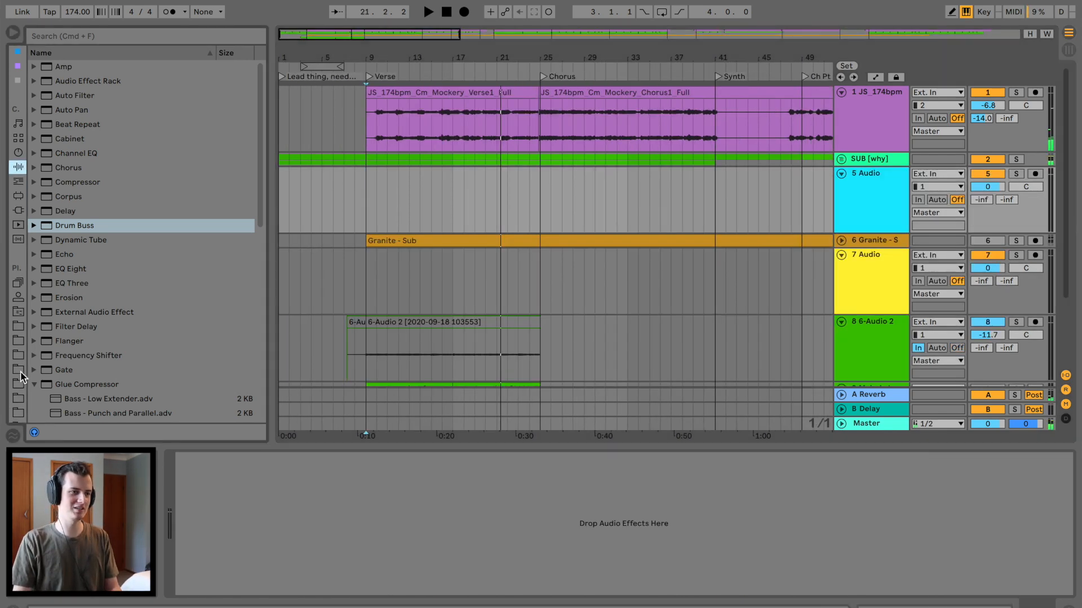
left_click(22, 327)
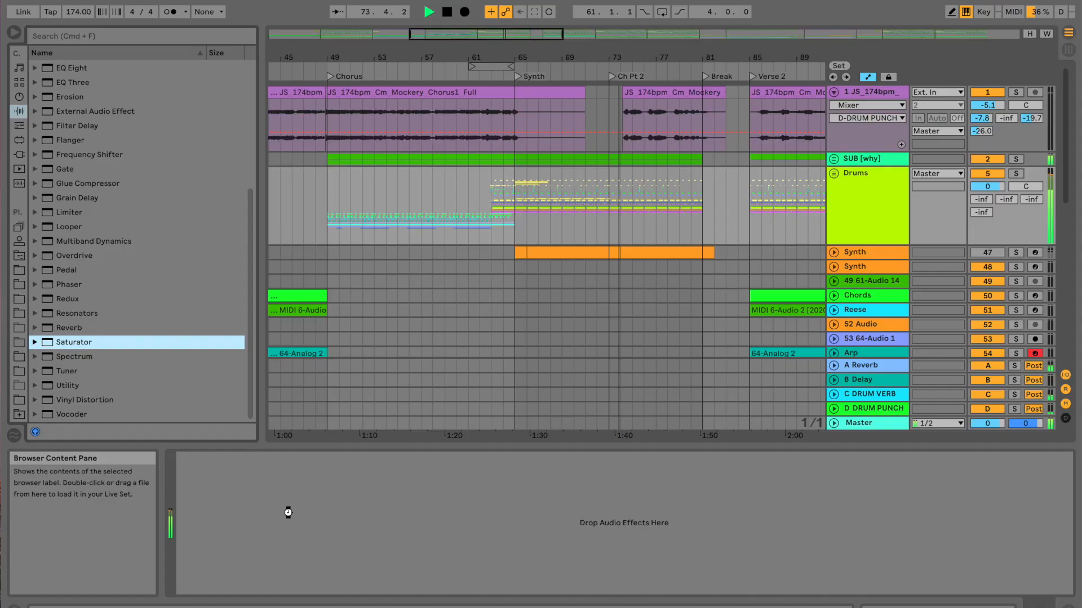
Try a Saturator with Soft Clip switched off on the Drums group, and remove the device.
left_click_drag(285, 509, 338, 506)
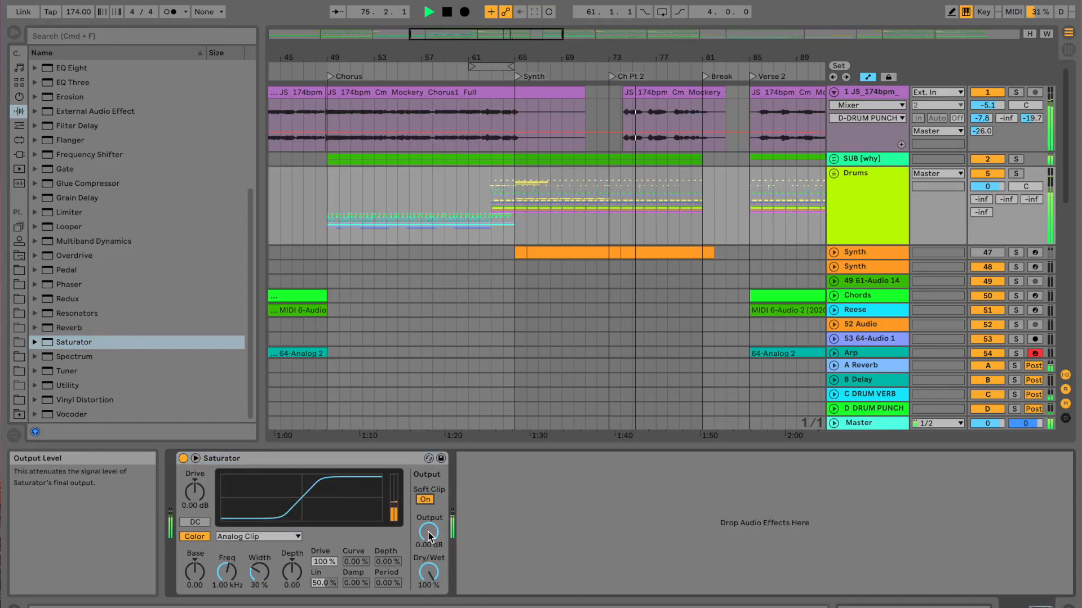
left_click(424, 500)
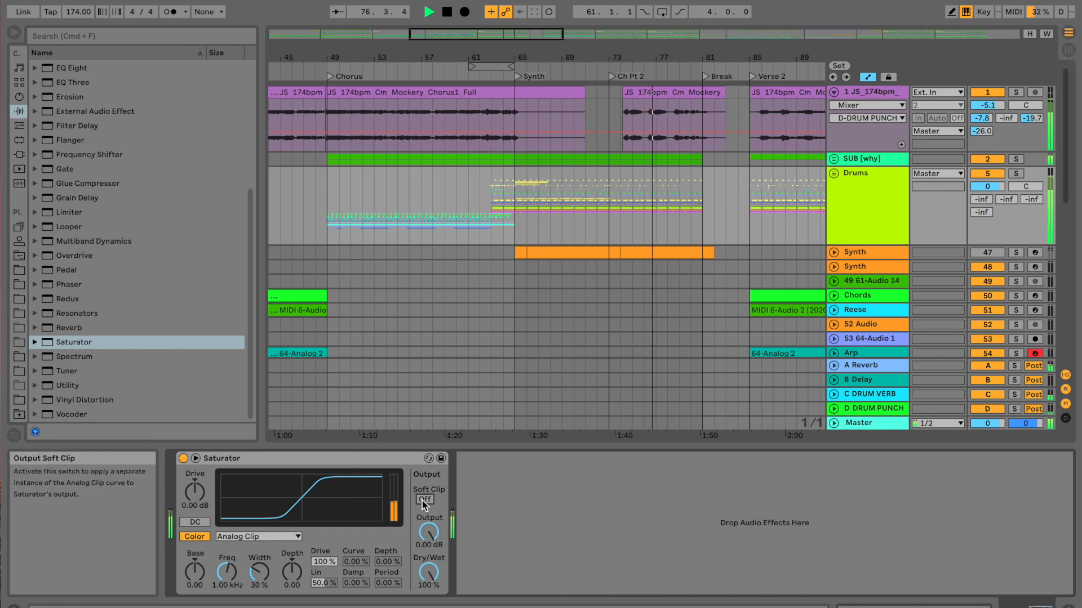
left_click(257, 457)
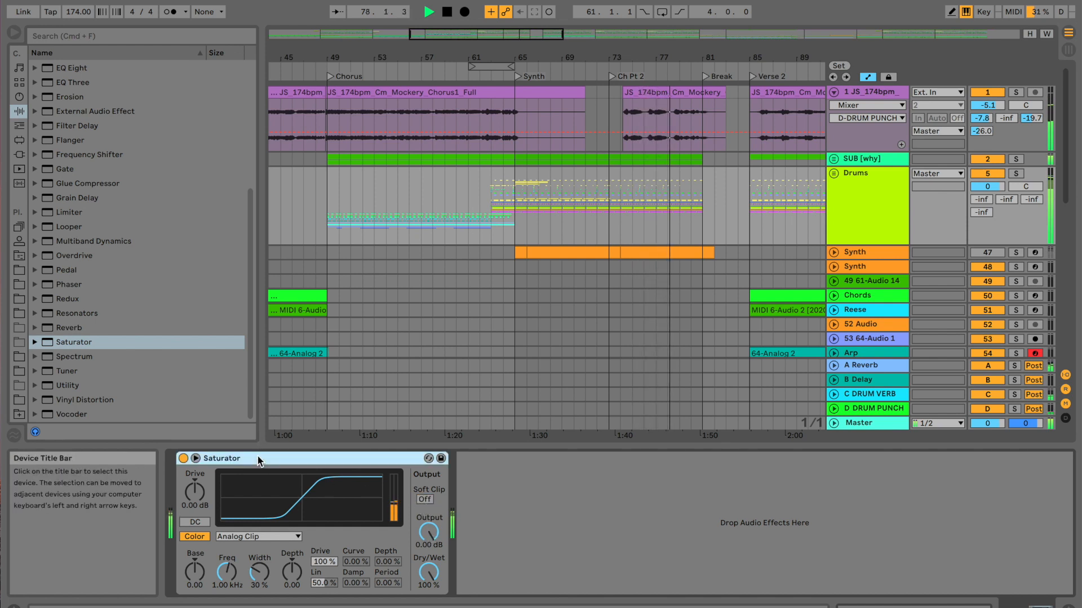
key("Delete")
scroll(670, 129, "right", 3)
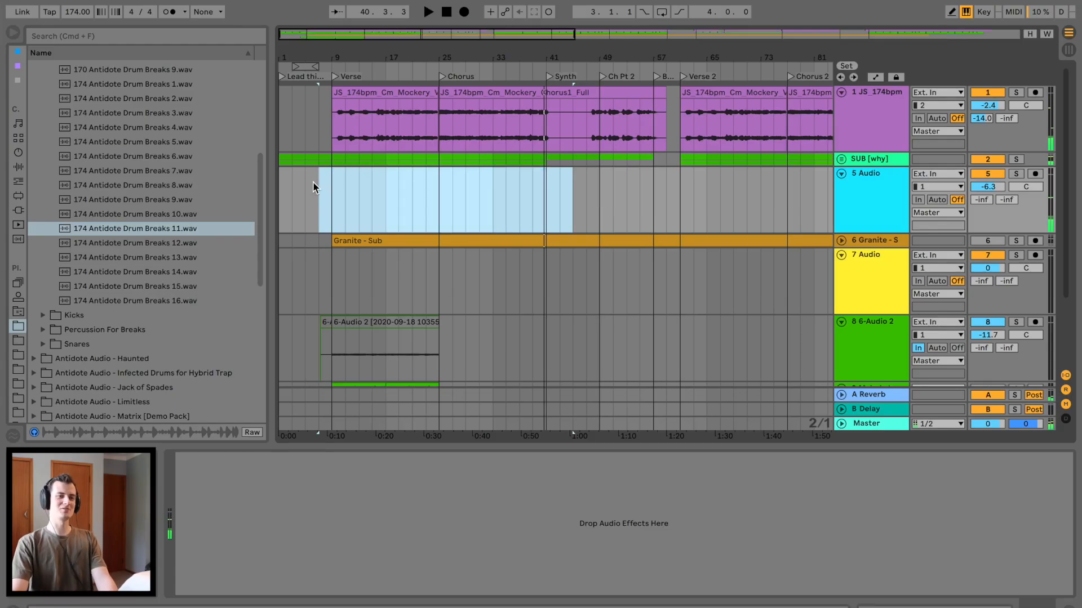
left_click_drag(441, 50, 442, 52)
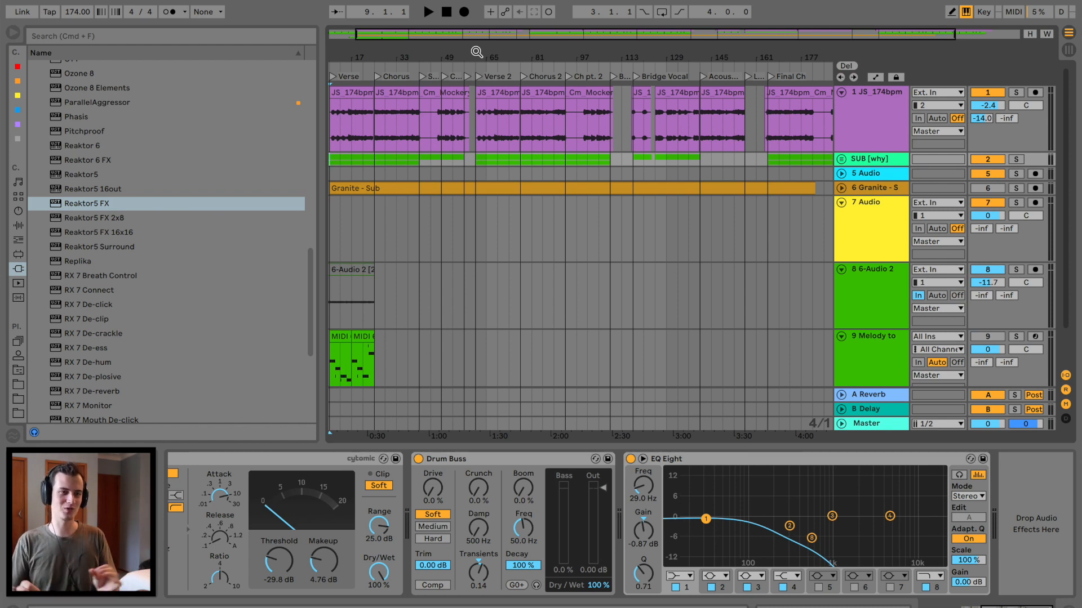
left_click_drag(477, 52, 476, 55)
left_click_drag(535, 162, 612, 89)
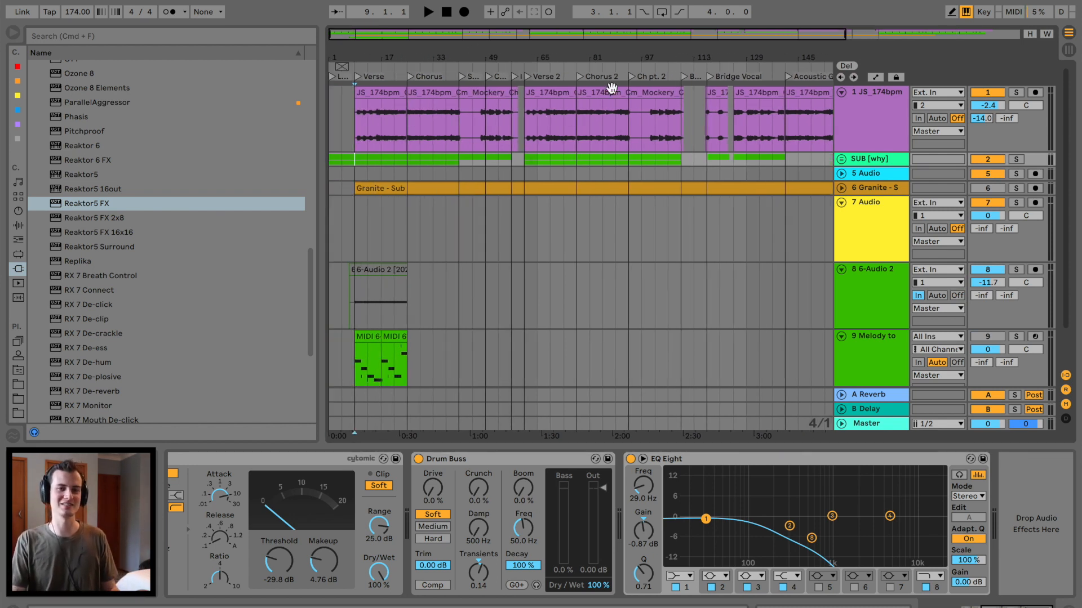
left_click_drag(618, 51, 532, 62)
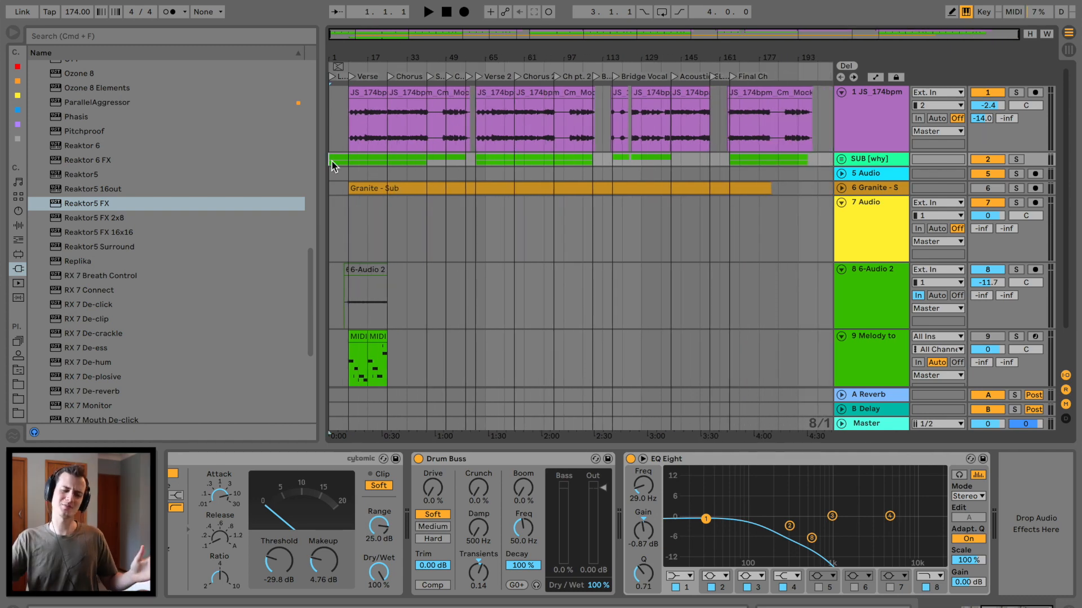